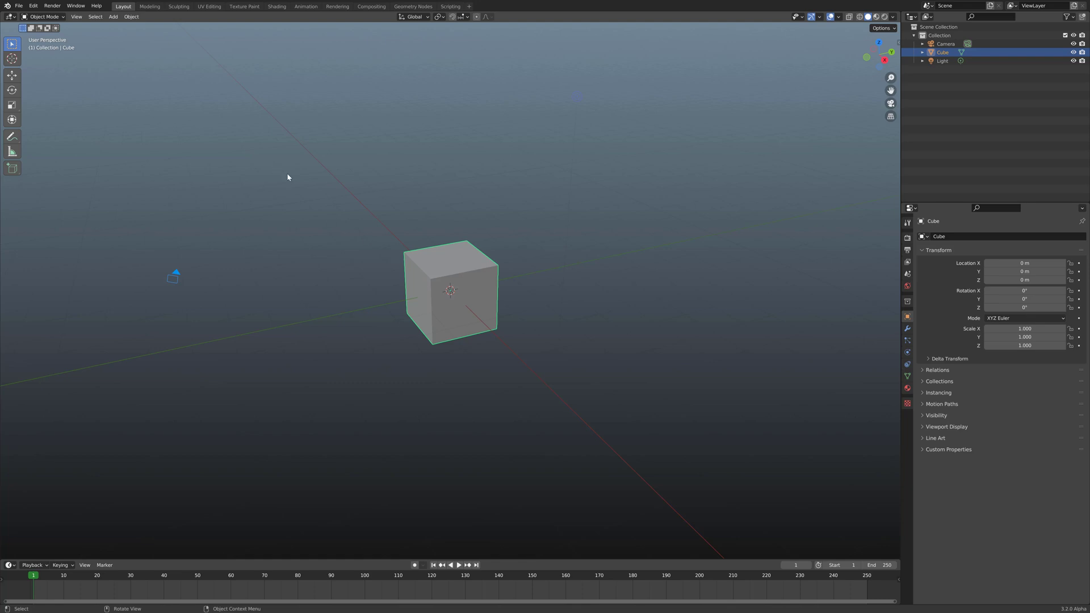
# Make sure Developer Extras is enabled in the interface preferences
pyautogui.click(33, 6)
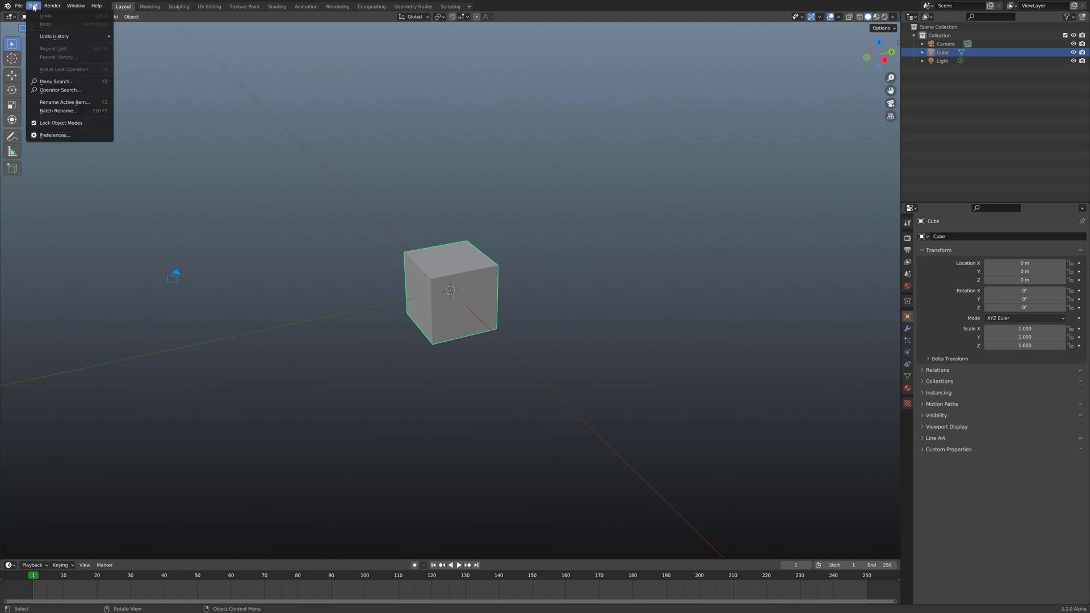
pyautogui.click(59, 135)
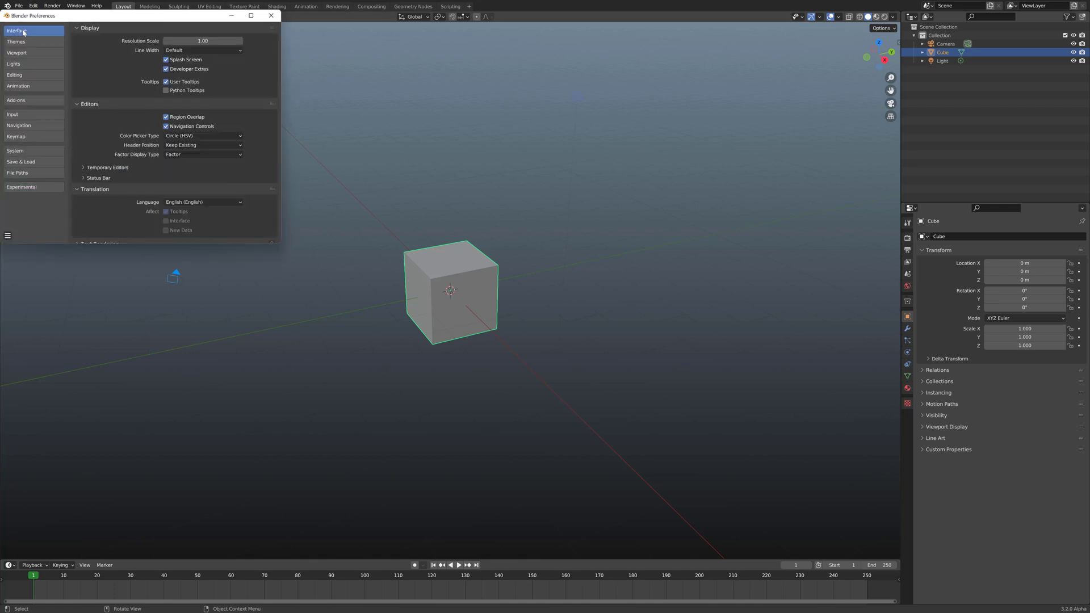
pyautogui.click(176, 71)
pyautogui.click(172, 72)
pyautogui.click(172, 72)
pyautogui.click(172, 72)
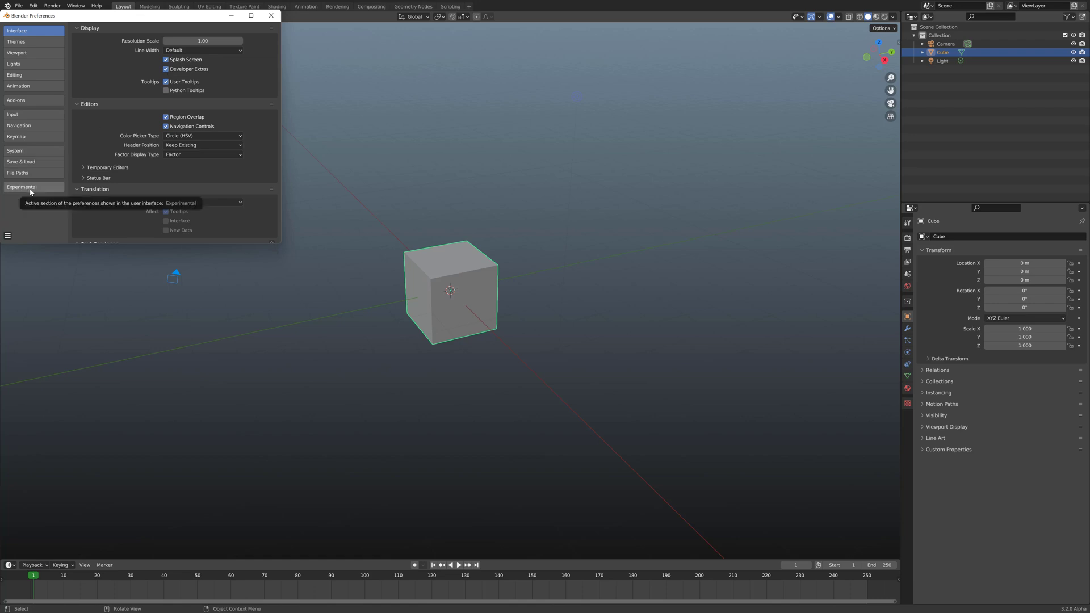
# Make sure the experimental New Curves Type prototype is enabled, and close the preferences
pyautogui.click(31, 189)
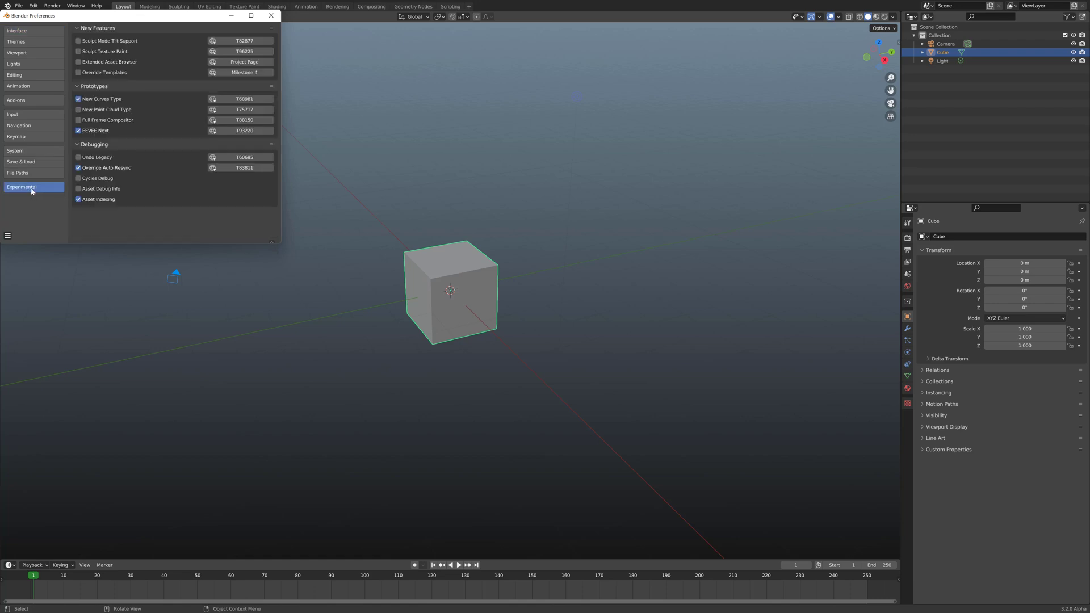
pyautogui.click(77, 100)
pyautogui.click(78, 100)
pyautogui.click(78, 100)
pyautogui.click(271, 17)
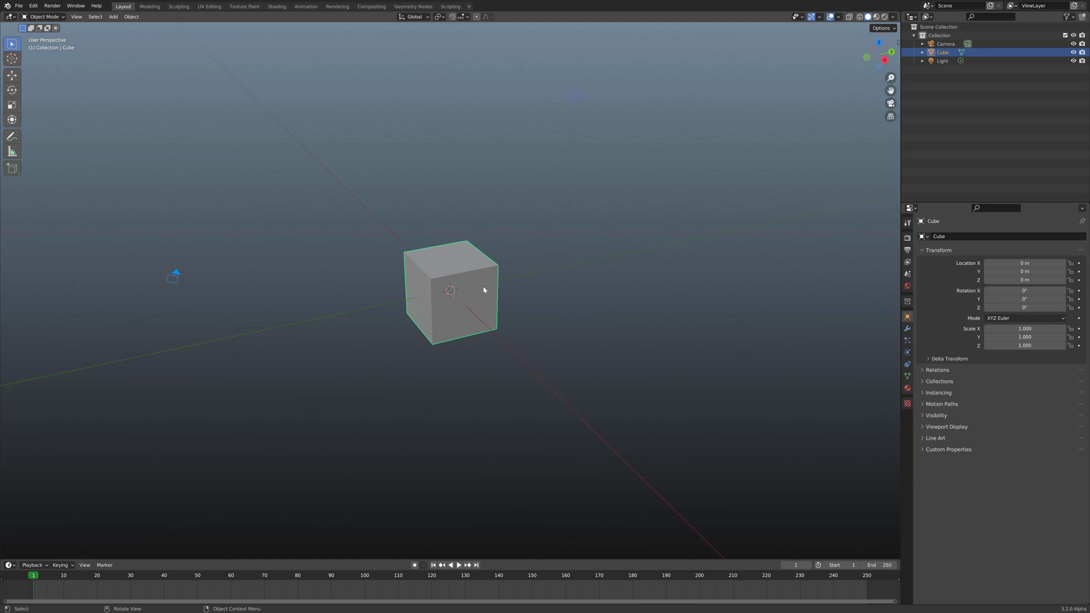
# Delete the default cube and add a Monkey mesh in its place
pyautogui.press('x')
pyautogui.click(448, 282)
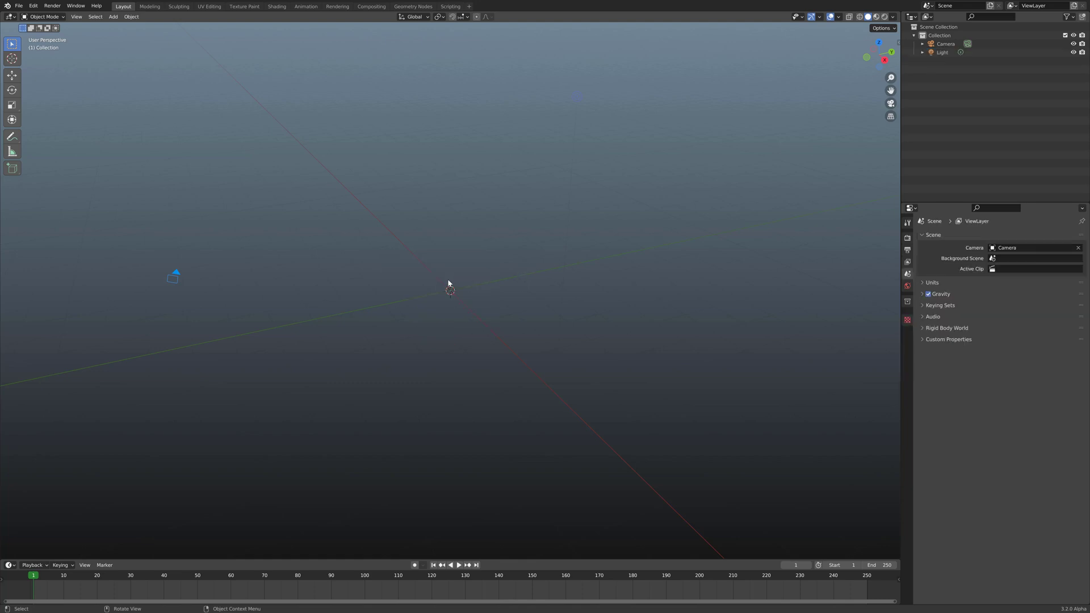
pyautogui.click(113, 17)
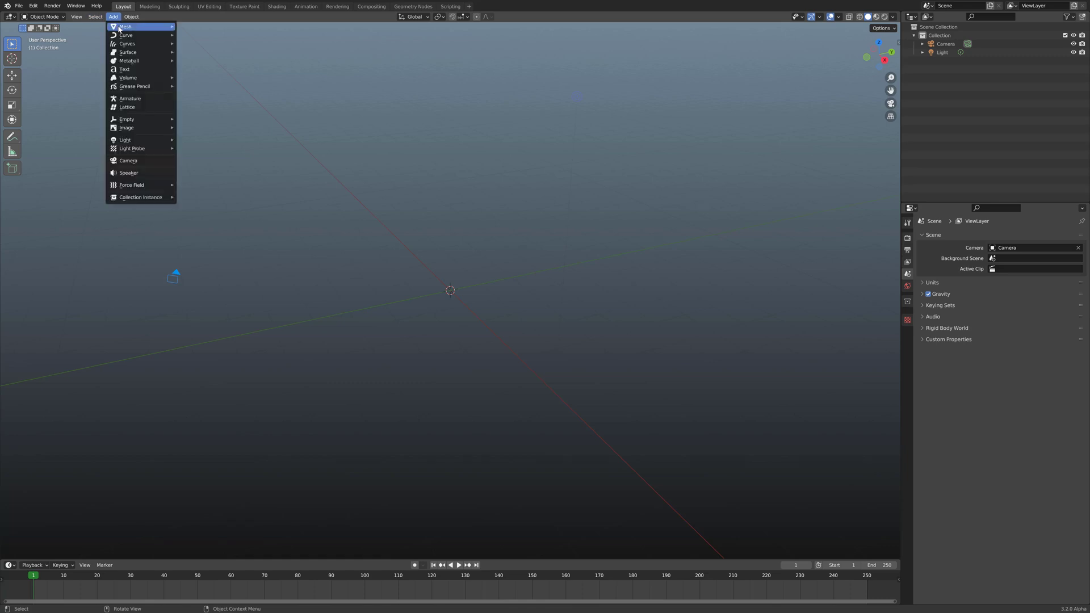
pyautogui.moveTo(122, 28)
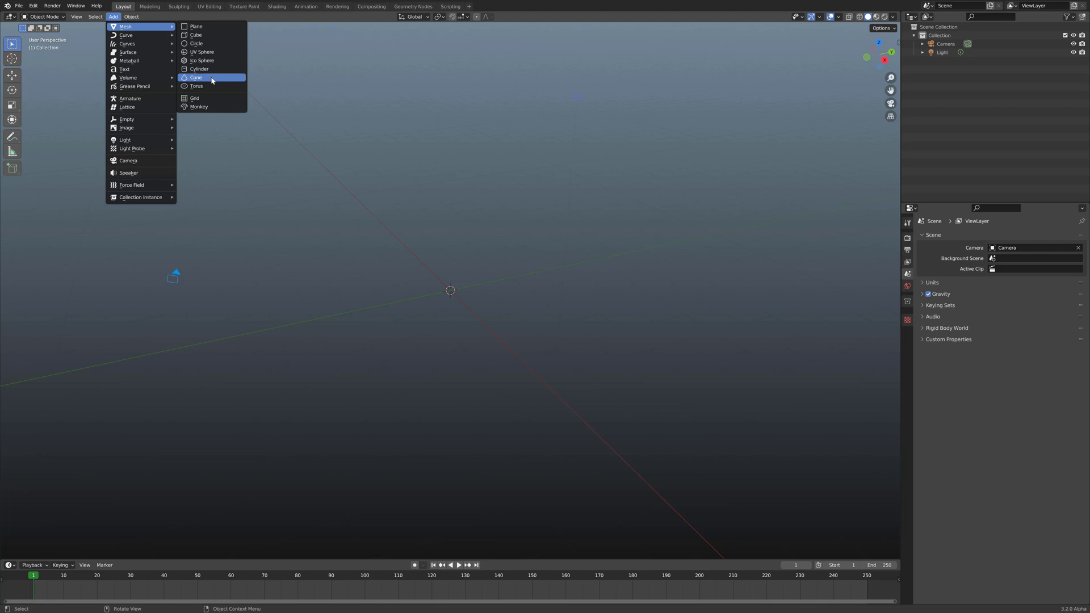
pyautogui.click(211, 107)
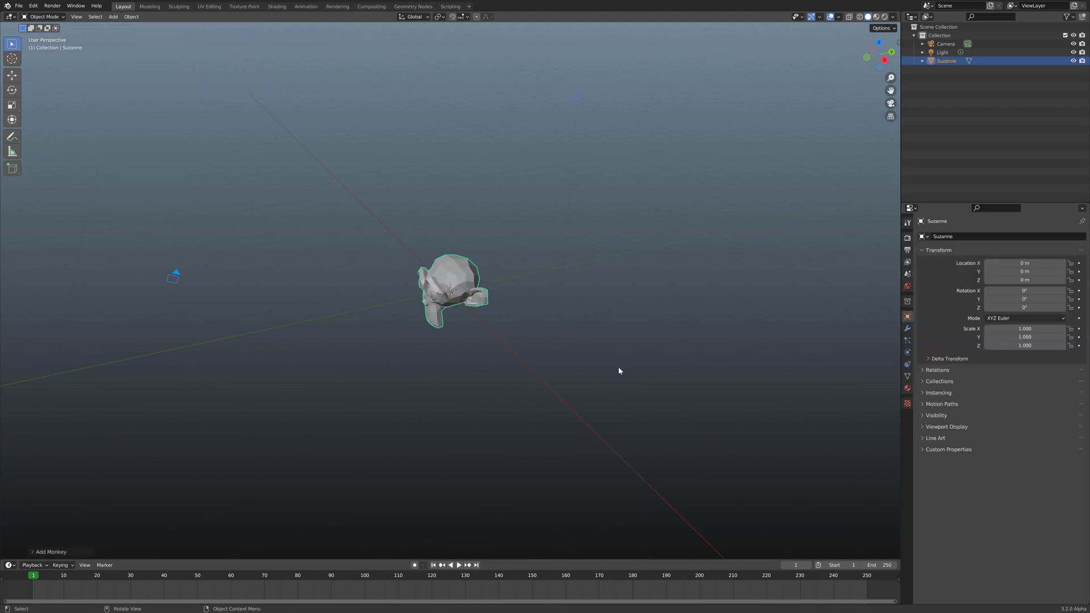
pyautogui.moveTo(563, 356); pyautogui.dragTo(575, 348, button='middle')
pyautogui.scroll(4, 575, 343)
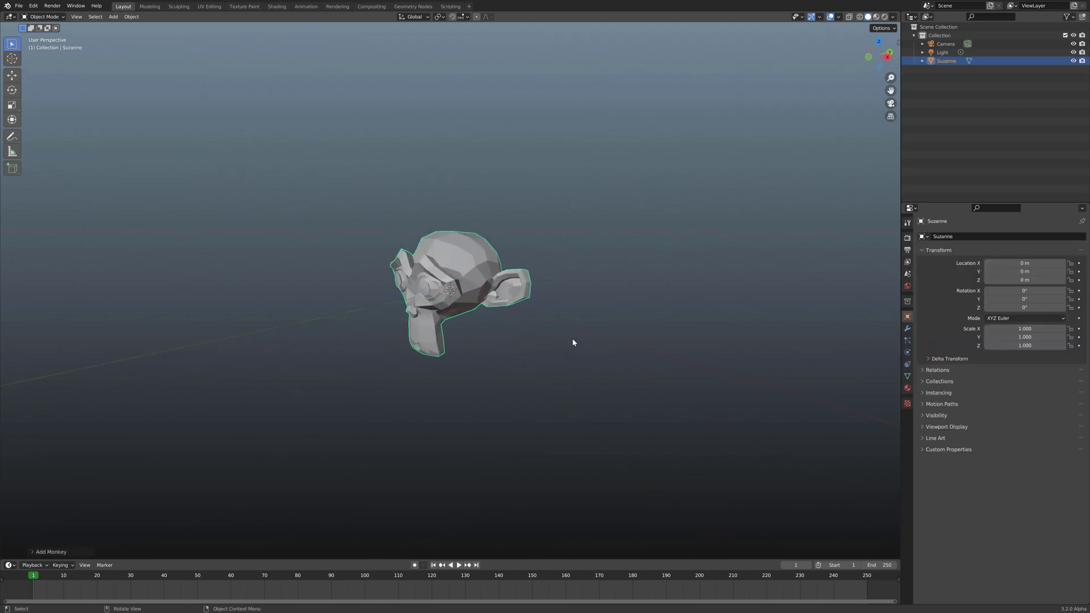
# Enter Edit Mode on the monkey and subdivide the whole mesh several times
pyautogui.press('F3')
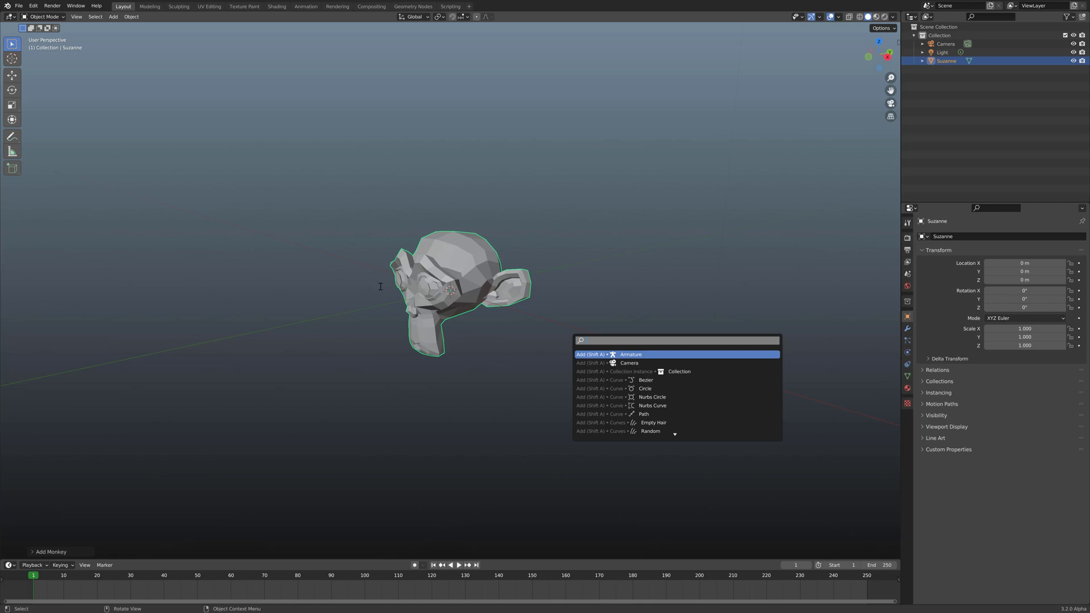
pyautogui.press('Escape')
pyautogui.press('Tab')
pyautogui.press('F3')
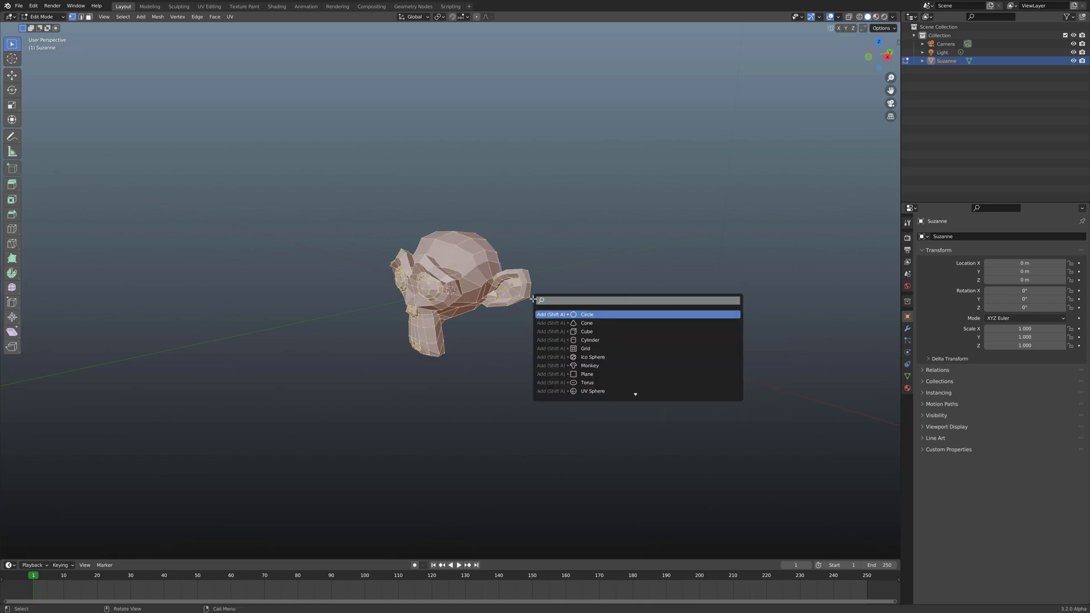
pyautogui.write('su')
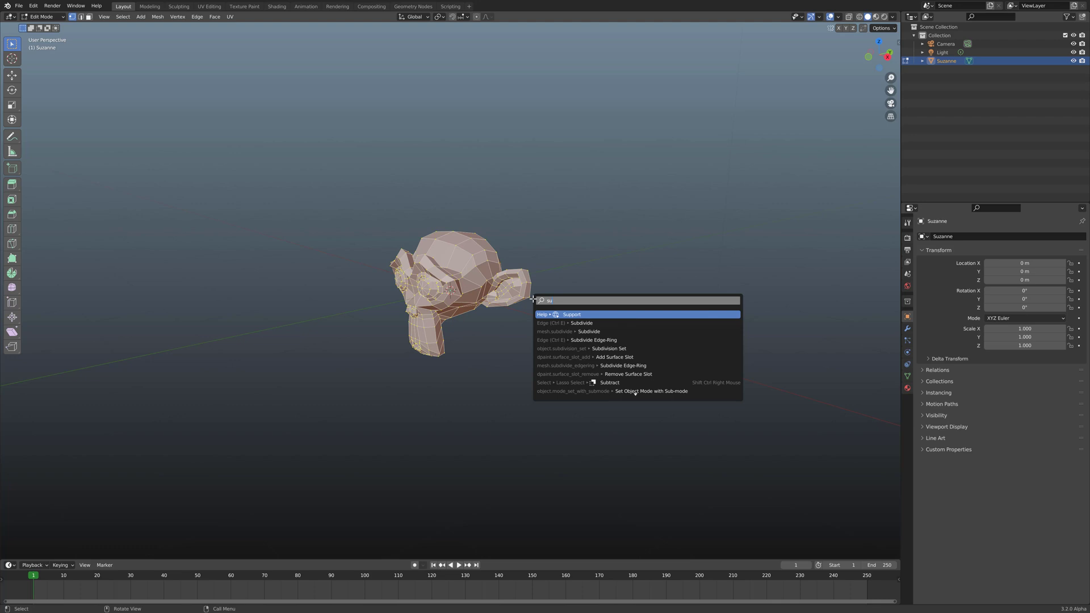
pyautogui.press('Down')
pyautogui.press('Down')
pyautogui.press('Return')
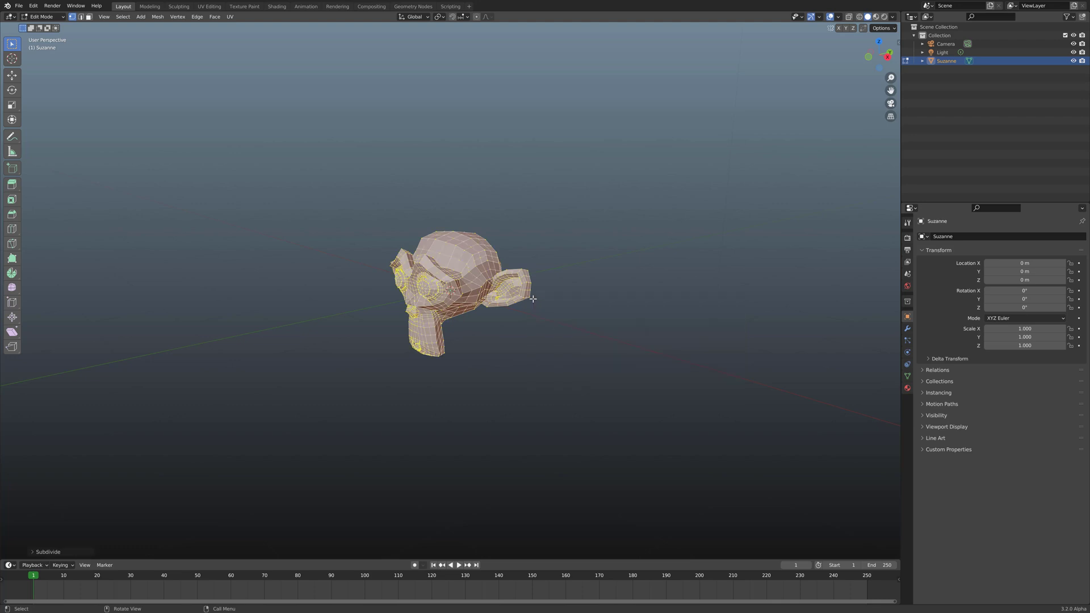
pyautogui.hotkey('shift', 'r')
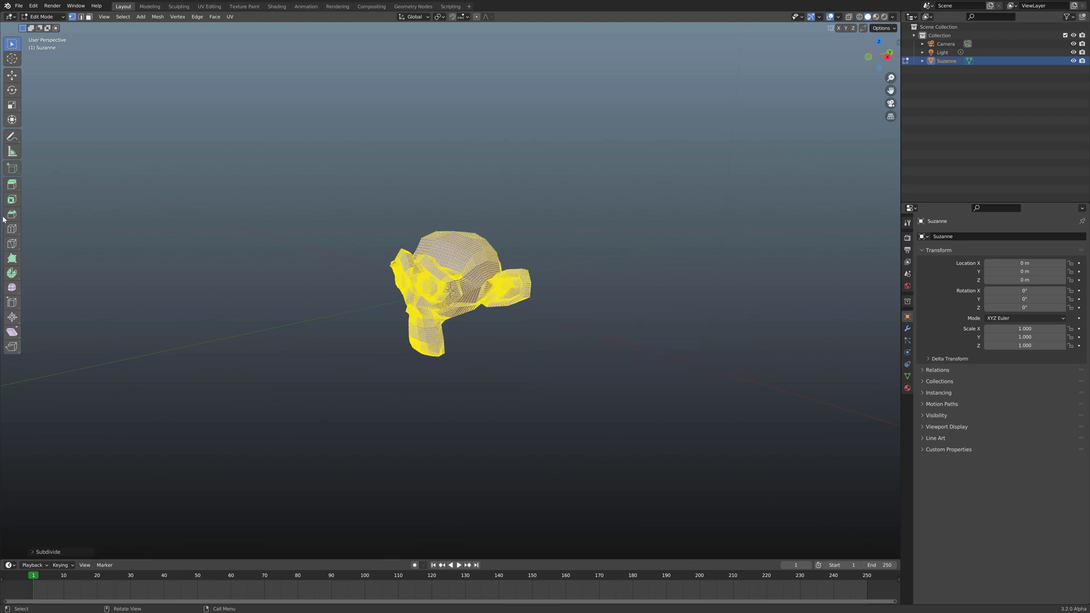
# Smooth the vertex weights of the monkey's fully selected mesh
pyautogui.press('F3')
pyautogui.write('s')
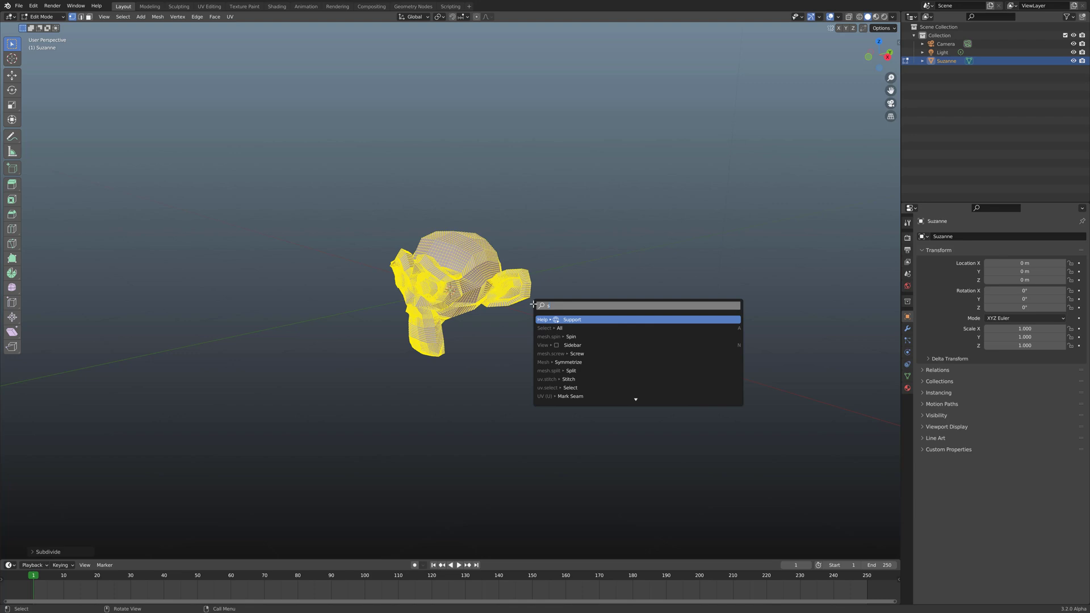
pyautogui.write('mooth')
pyautogui.press('Return')
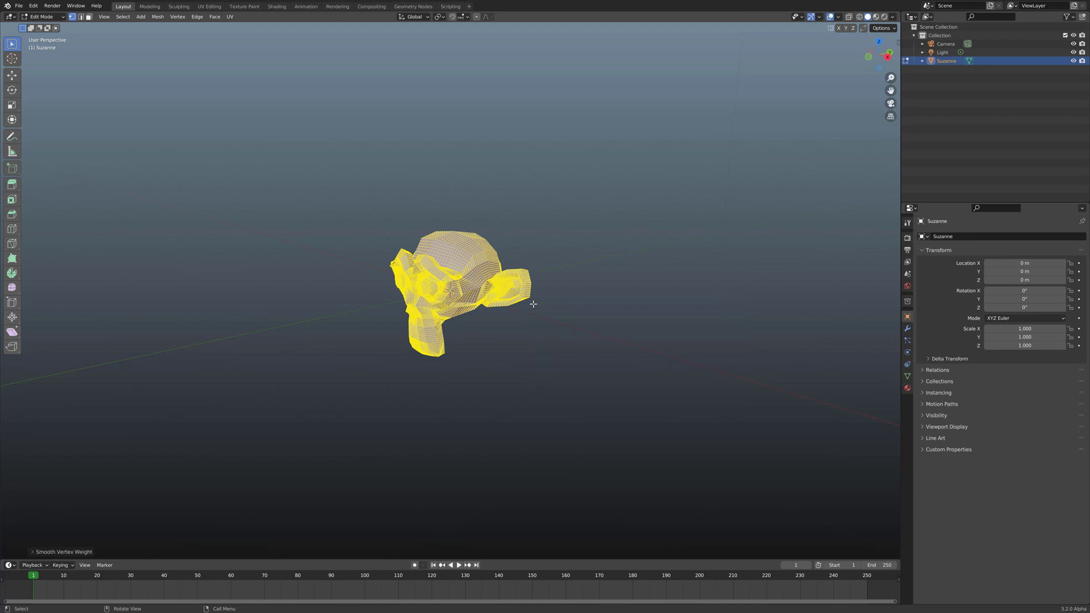
# Apply Shade Smooth to all faces of the monkey and return to Object Mode
pyautogui.press('F3')
pyautogui.write('sm')
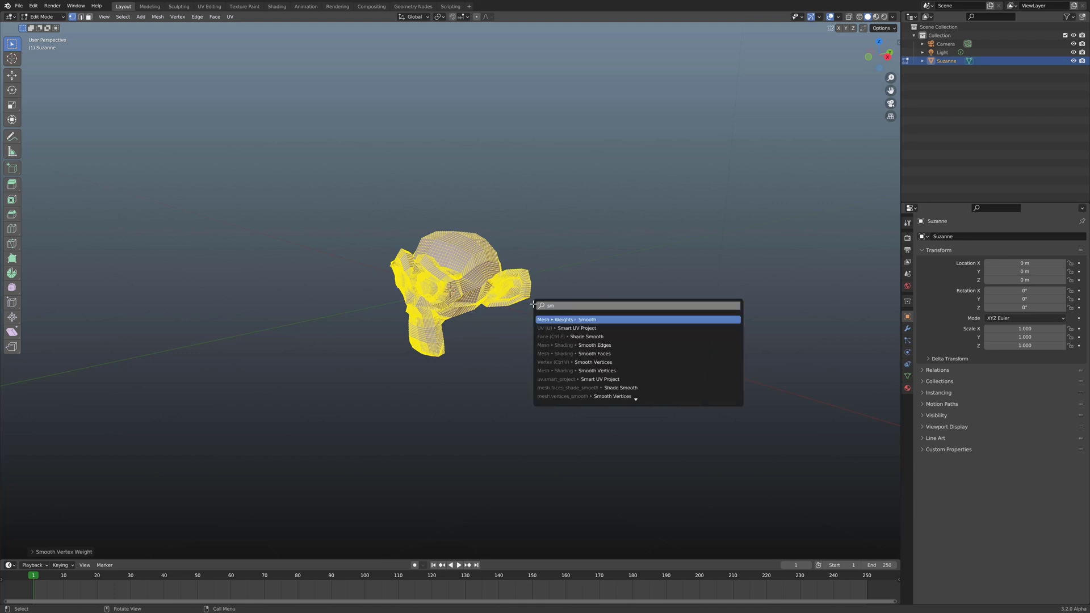
pyautogui.click(579, 336)
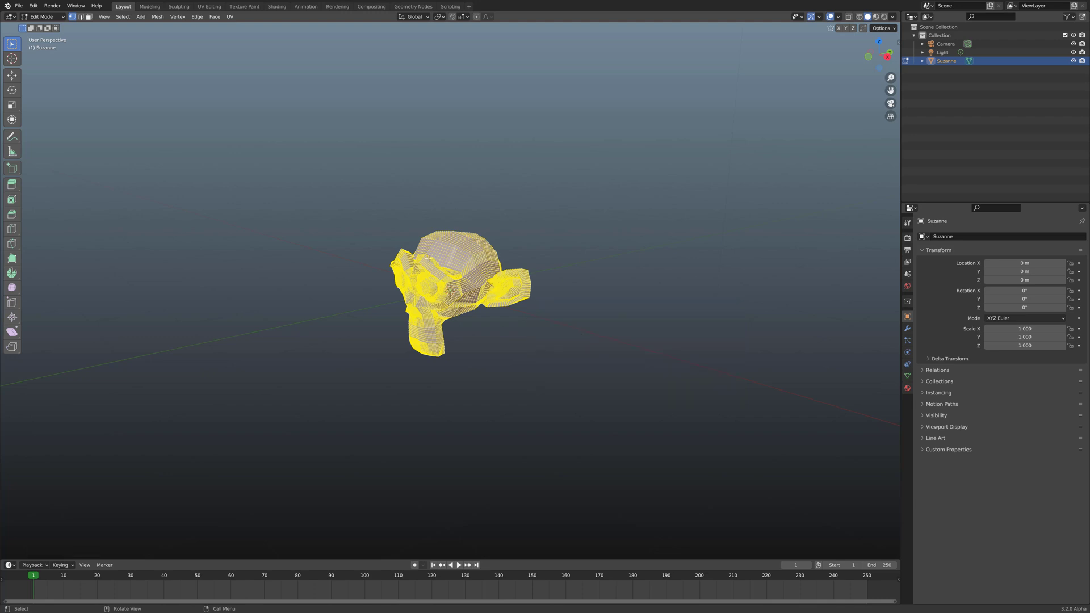
pyautogui.press('Tab')
pyautogui.moveTo(496, 353)
pyautogui.mouseDown(button='middle')
pyautogui.moveTo(526, 358)
pyautogui.moveTo(501, 356)
pyautogui.moveTo(562, 343)
pyautogui.moveTo(511, 344)
pyautogui.mouseUp(button='middle')
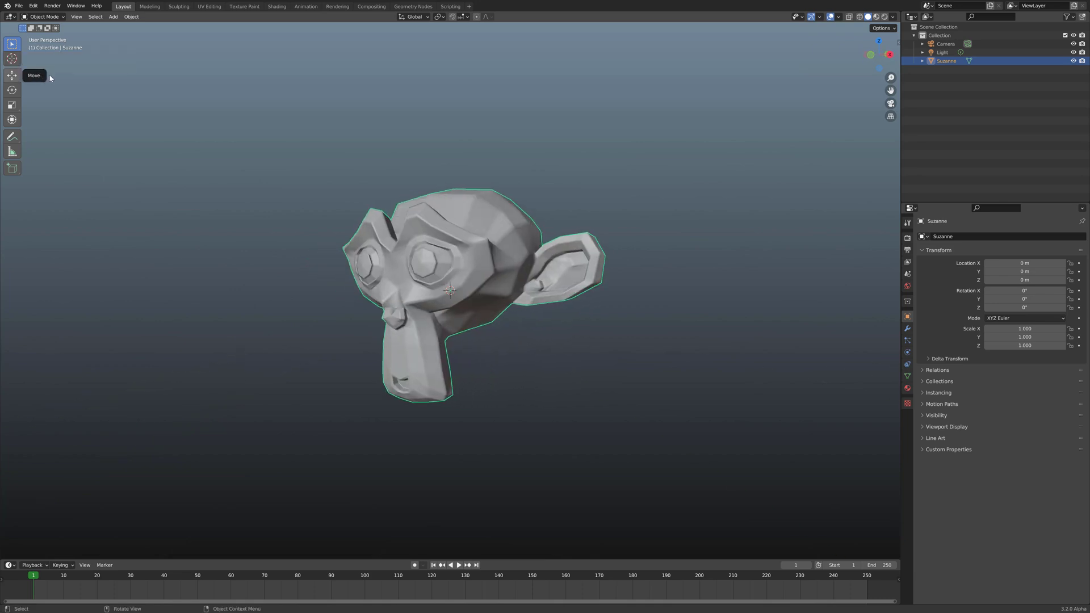
# Add an Empty Hair curves object to the monkey and show its curves data with the assigned surface
pyautogui.click(114, 17)
pyautogui.moveTo(141, 44)
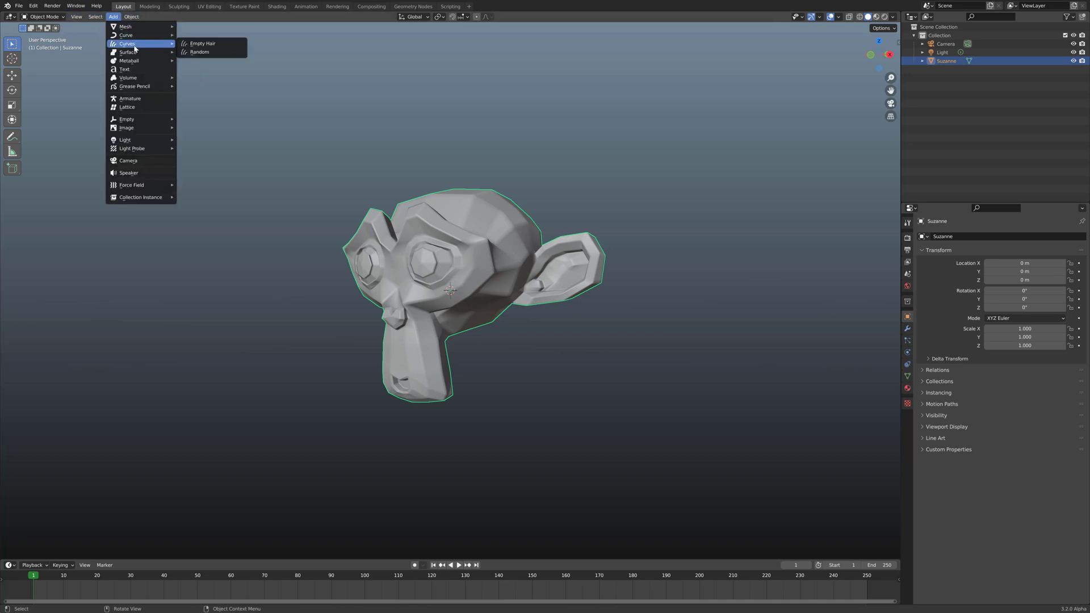
pyautogui.click(218, 44)
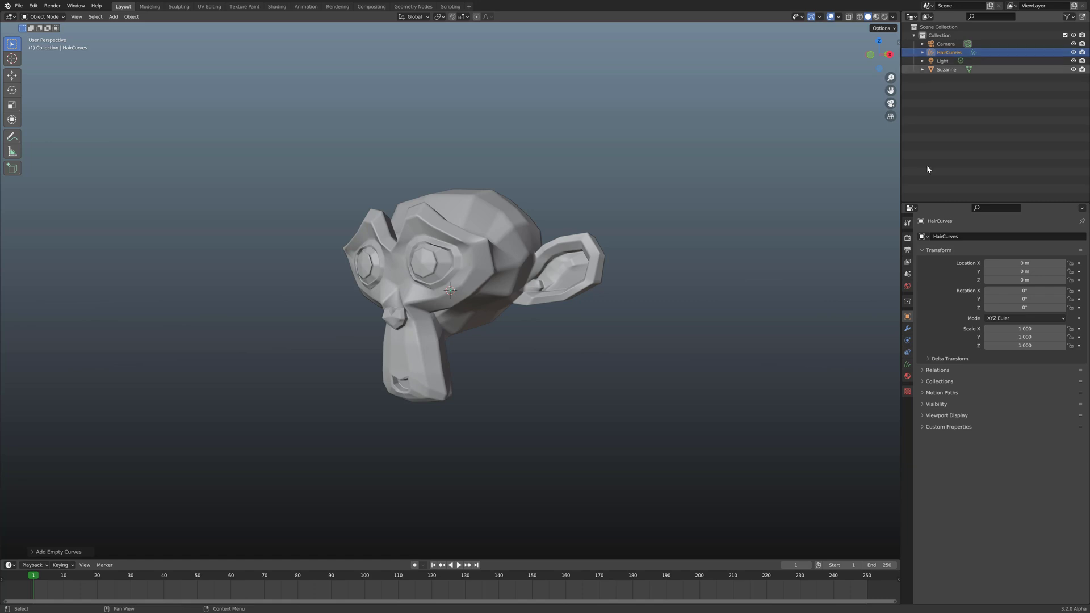
pyautogui.click(907, 365)
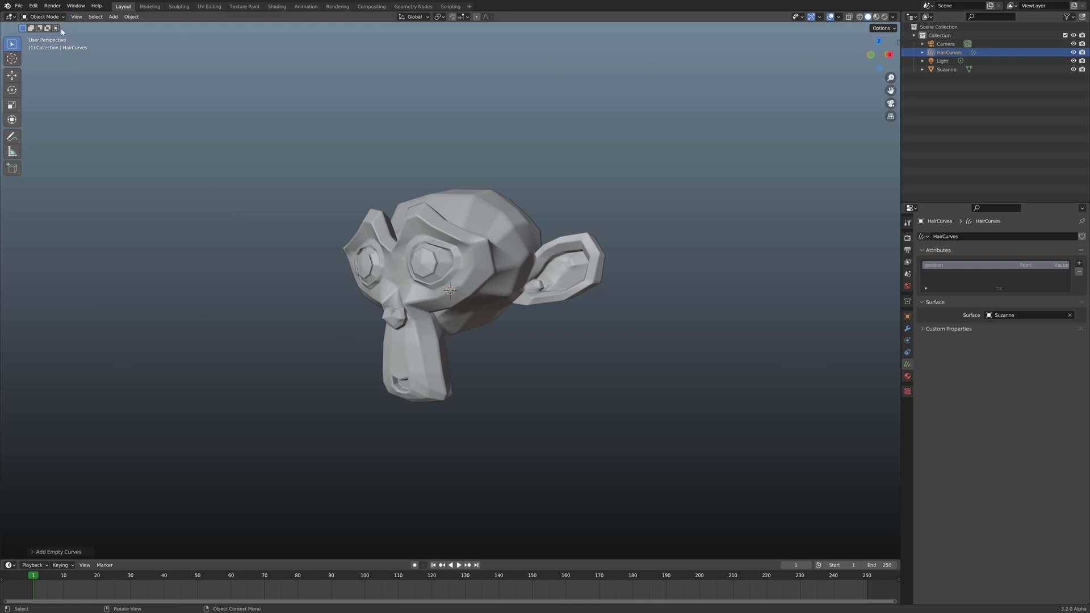
# Put the hair curves into Sculpt Mode and activate the Add Curves brush
pyautogui.click(42, 17)
pyautogui.click(50, 46)
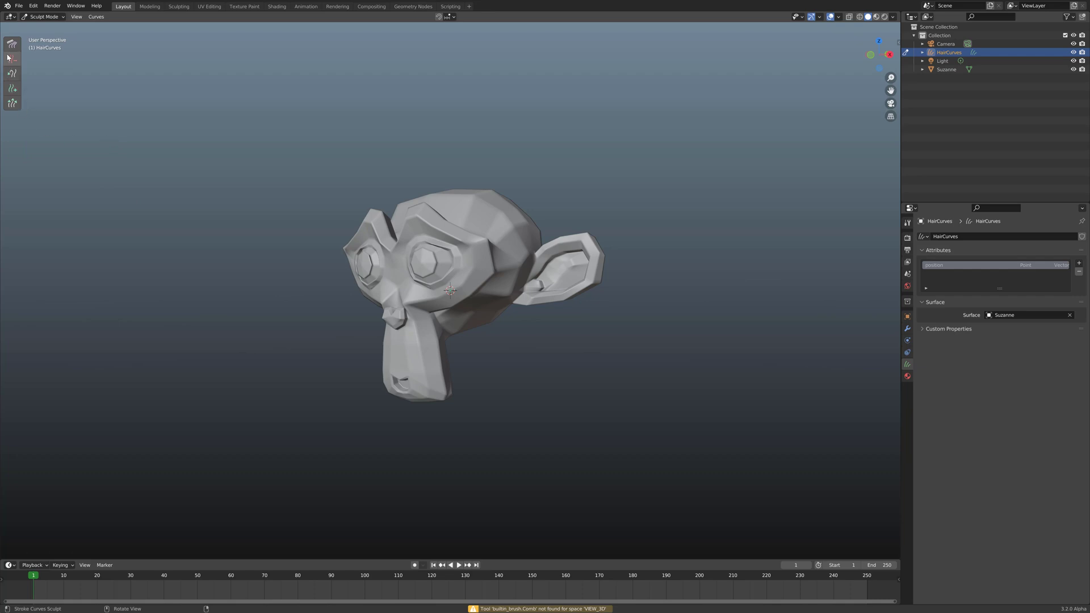
pyautogui.click(15, 89)
pyautogui.moveTo(243, 319)
pyautogui.mouseDown(button='middle')
pyautogui.moveTo(193, 355)
pyautogui.moveTo(231, 324)
pyautogui.moveTo(229, 336)
pyautogui.mouseUp(button='middle')
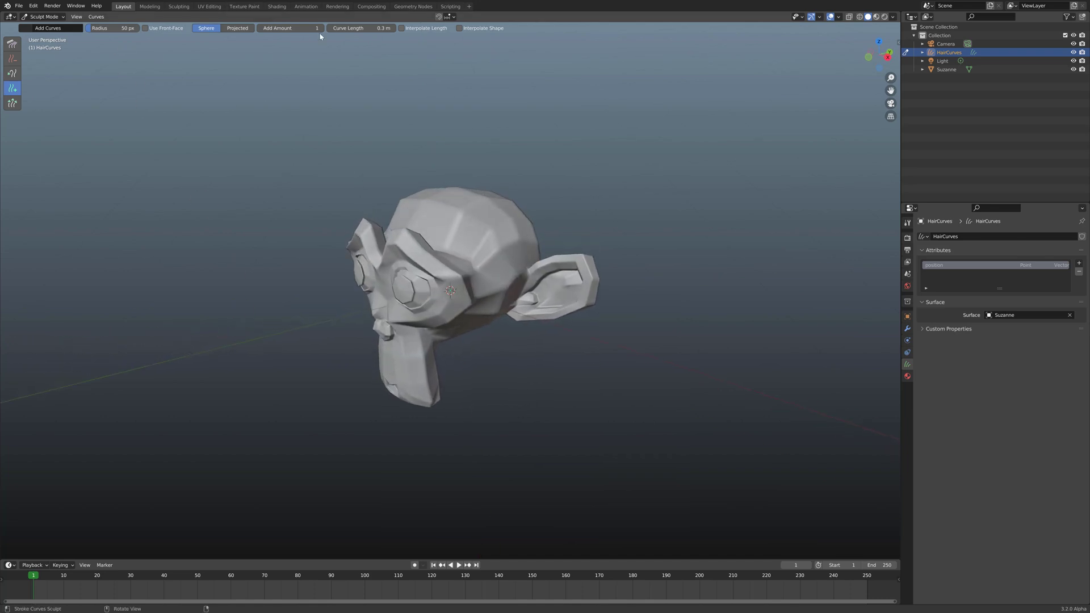
# Set the brush's curve length to 1.3 m and radius to 151 px, and paint the first hairs on top of the head
pyautogui.moveTo(355, 28); pyautogui.dragTo(377, 28)
pyautogui.moveTo(105, 26); pyautogui.dragTo(139, 26)
pyautogui.moveTo(502, 219)
pyautogui.mouseDown()
pyautogui.moveTo(582, 206)
pyautogui.moveTo(484, 211)
pyautogui.moveTo(515, 212)
pyautogui.moveTo(447, 195)
pyautogui.moveTo(455, 217)
pyautogui.moveTo(410, 201)
pyautogui.moveTo(504, 236)
pyautogui.moveTo(500, 251)
pyautogui.moveTo(437, 205)
pyautogui.mouseUp()
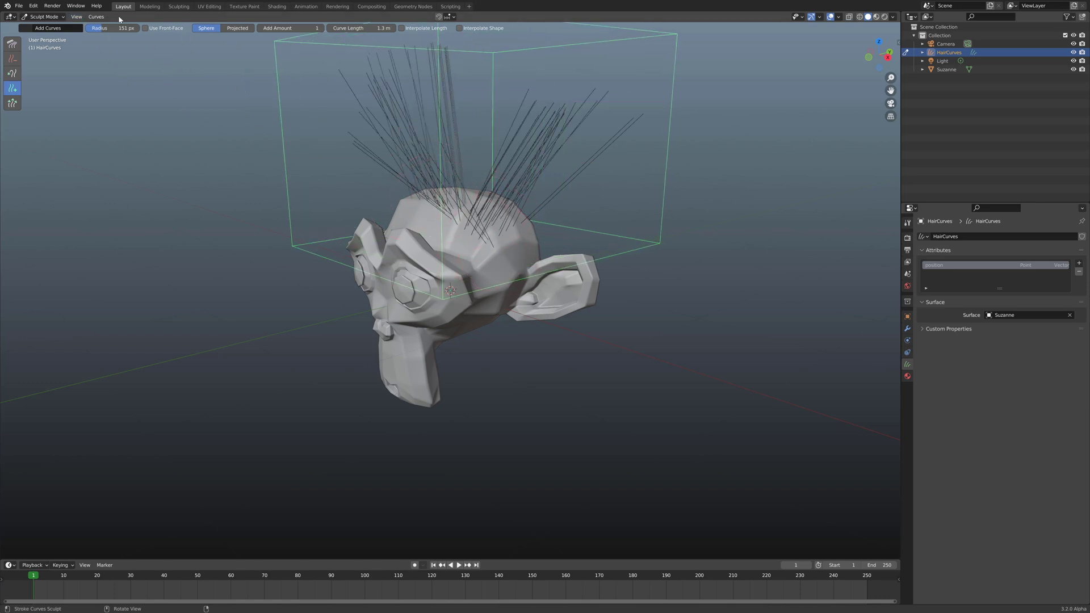
# Set the add amount to 29 and paint dense hair over the top, back and both sides of the monkey's head
pyautogui.moveTo(290, 27); pyautogui.dragTo(316, 28)
pyautogui.moveTo(479, 227)
pyautogui.mouseDown()
pyautogui.moveTo(500, 222)
pyautogui.moveTo(448, 193)
pyautogui.moveTo(404, 194)
pyautogui.moveTo(448, 213)
pyautogui.mouseUp()
pyautogui.moveTo(539, 250); pyautogui.dragTo(470, 246, button='middle')
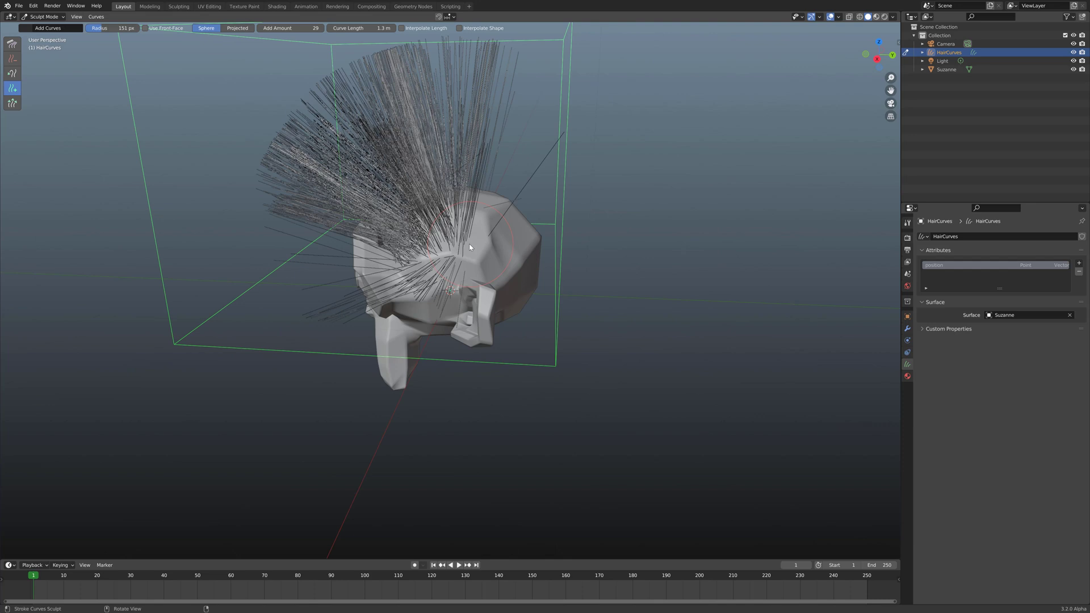
pyautogui.moveTo(470, 247)
pyautogui.mouseDown()
pyautogui.moveTo(480, 203)
pyautogui.moveTo(512, 234)
pyautogui.moveTo(507, 274)
pyautogui.moveTo(519, 262)
pyautogui.moveTo(486, 206)
pyautogui.mouseUp()
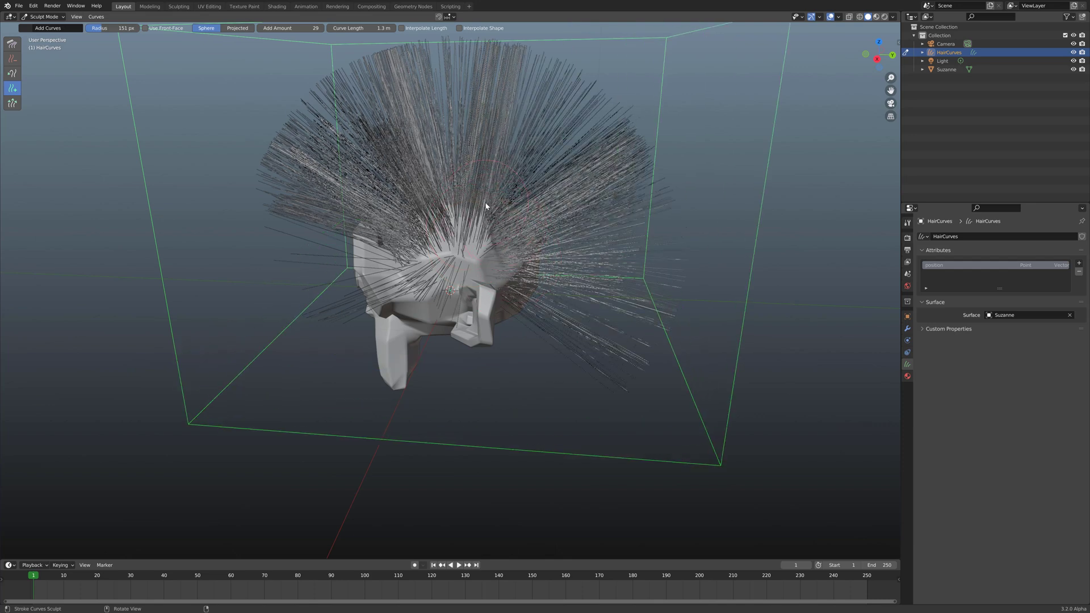
pyautogui.moveTo(486, 206); pyautogui.dragTo(492, 257, button='middle')
pyautogui.moveTo(492, 257); pyautogui.dragTo(451, 250)
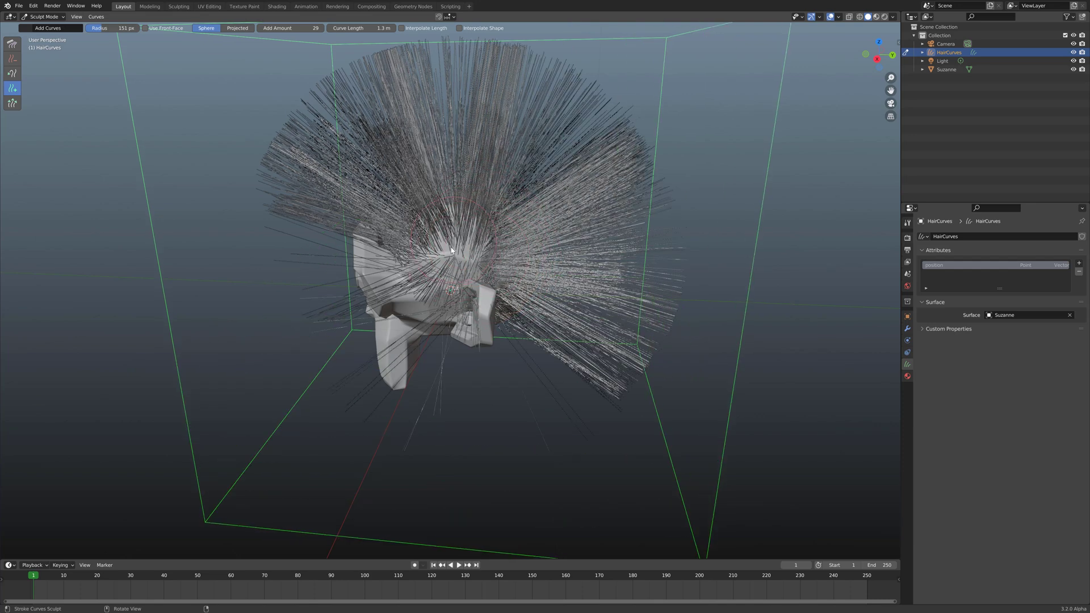
pyautogui.moveTo(487, 219); pyautogui.dragTo(518, 268)
pyautogui.moveTo(518, 268); pyautogui.dragTo(413, 301, button='middle')
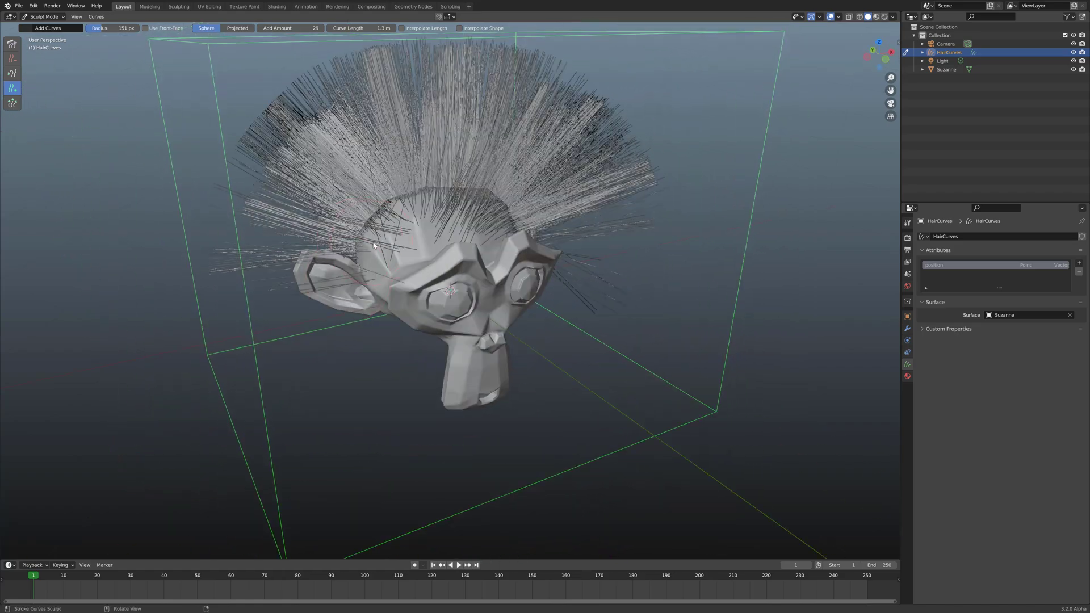
pyautogui.moveTo(373, 245); pyautogui.dragTo(360, 182)
pyautogui.moveTo(361, 182); pyautogui.dragTo(366, 152, button='middle')
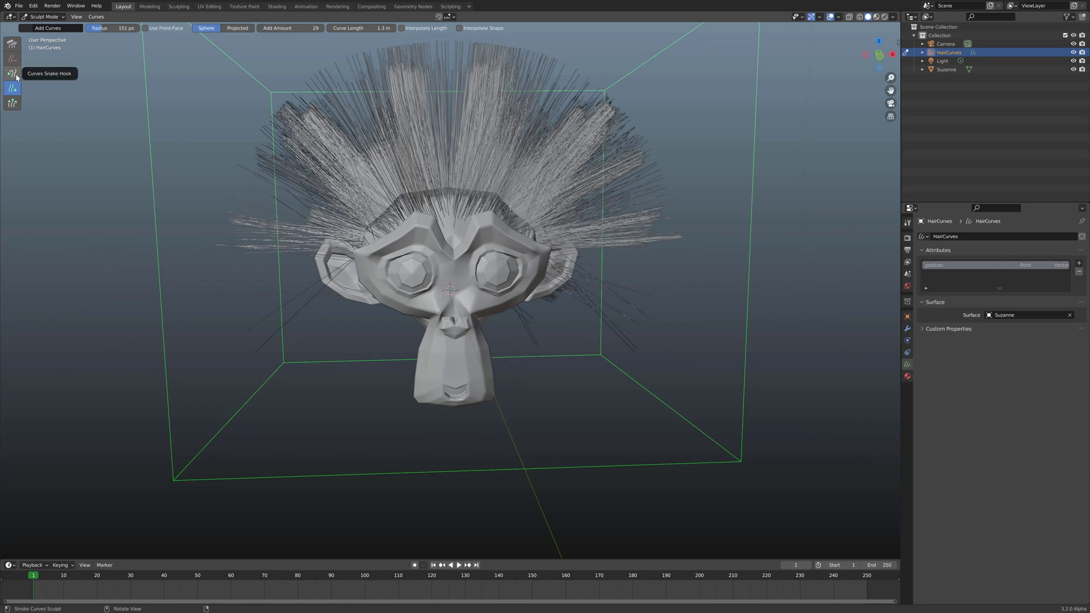
# Comb the monkey's hair with several Comb Curves strokes over the sides and back of the head
pyautogui.click(12, 44)
pyautogui.moveTo(397, 347); pyautogui.dragTo(311, 354, button='middle')
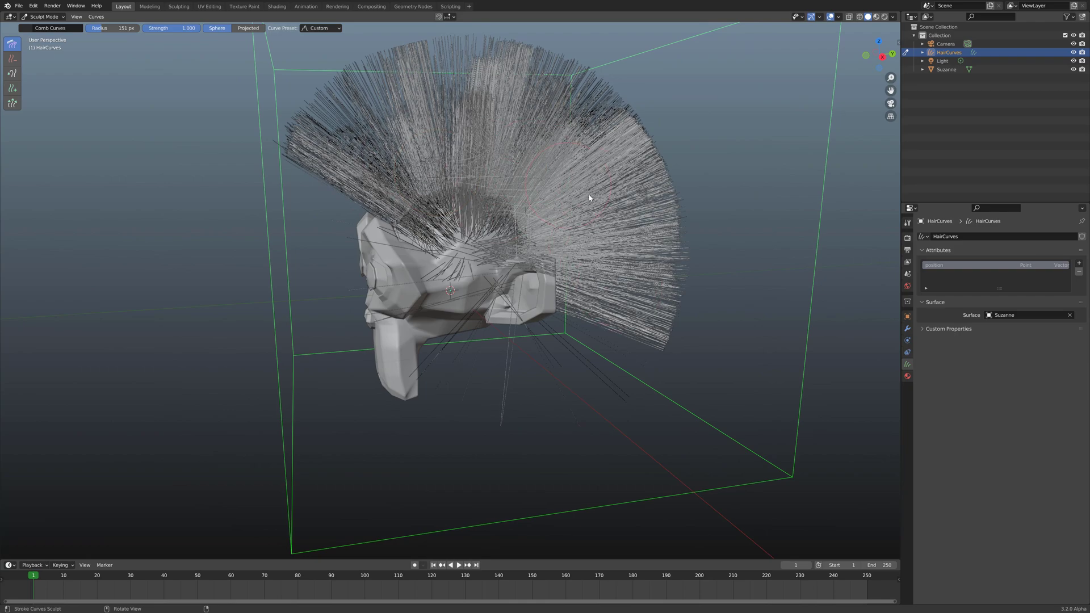
pyautogui.moveTo(586, 194); pyautogui.dragTo(671, 200, button='middle')
pyautogui.moveTo(618, 176)
pyautogui.mouseDown()
pyautogui.moveTo(511, 165)
pyautogui.moveTo(545, 170)
pyautogui.moveTo(469, 146)
pyautogui.moveTo(604, 162)
pyautogui.moveTo(565, 196)
pyautogui.moveTo(555, 184)
pyautogui.mouseUp()
pyautogui.moveTo(582, 191); pyautogui.dragTo(480, 214, button='middle')
pyautogui.moveTo(477, 215)
pyautogui.mouseDown()
pyautogui.moveTo(560, 303)
pyautogui.moveTo(526, 261)
pyautogui.moveTo(555, 335)
pyautogui.moveTo(500, 265)
pyautogui.moveTo(526, 369)
pyautogui.moveTo(490, 303)
pyautogui.moveTo(515, 346)
pyautogui.mouseUp()
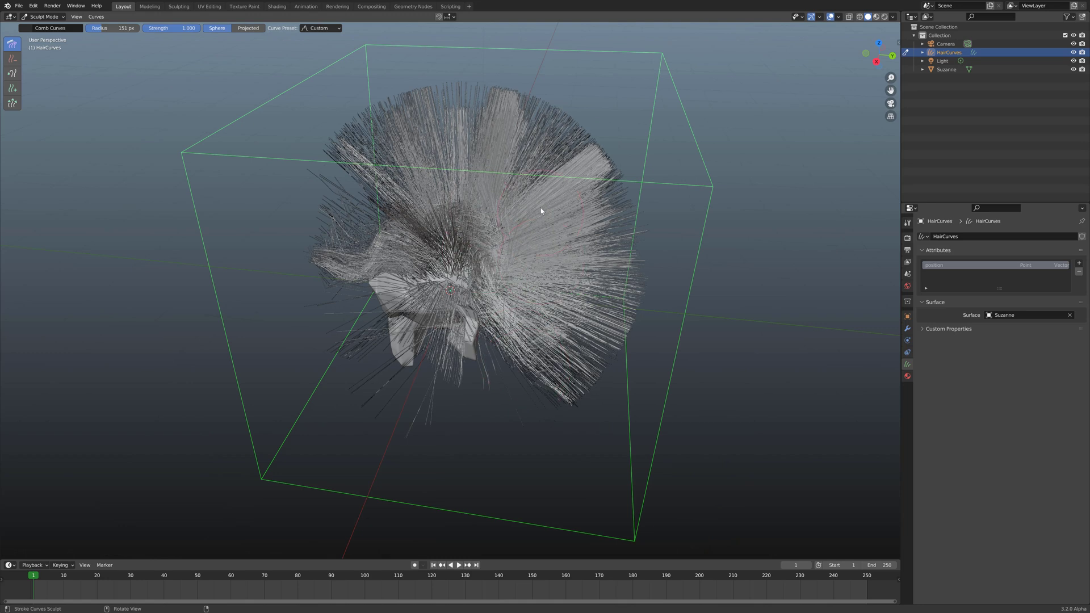
pyautogui.moveTo(545, 209)
pyautogui.mouseDown()
pyautogui.moveTo(539, 146)
pyautogui.moveTo(596, 266)
pyautogui.moveTo(521, 192)
pyautogui.moveTo(604, 342)
pyautogui.moveTo(530, 229)
pyautogui.moveTo(568, 308)
pyautogui.moveTo(522, 242)
pyautogui.moveTo(583, 345)
pyautogui.moveTo(480, 249)
pyautogui.moveTo(510, 363)
pyautogui.moveTo(428, 242)
pyautogui.moveTo(454, 297)
pyautogui.moveTo(420, 254)
pyautogui.moveTo(470, 318)
pyautogui.moveTo(406, 262)
pyautogui.moveTo(424, 314)
pyautogui.moveTo(459, 327)
pyautogui.moveTo(385, 249)
pyautogui.mouseUp()
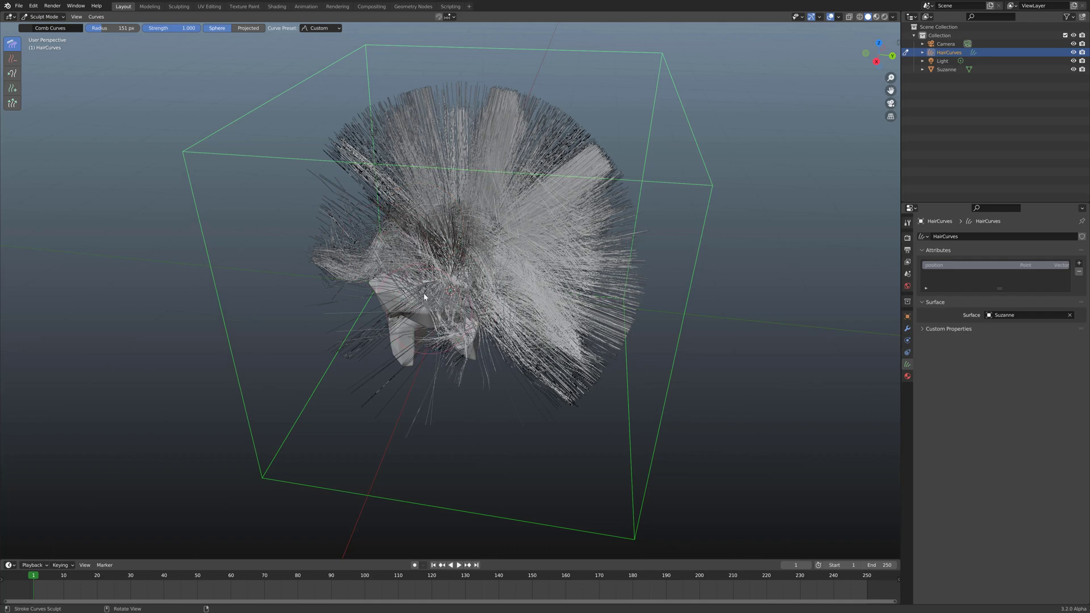
pyautogui.moveTo(424, 296); pyautogui.dragTo(471, 247, button='middle')
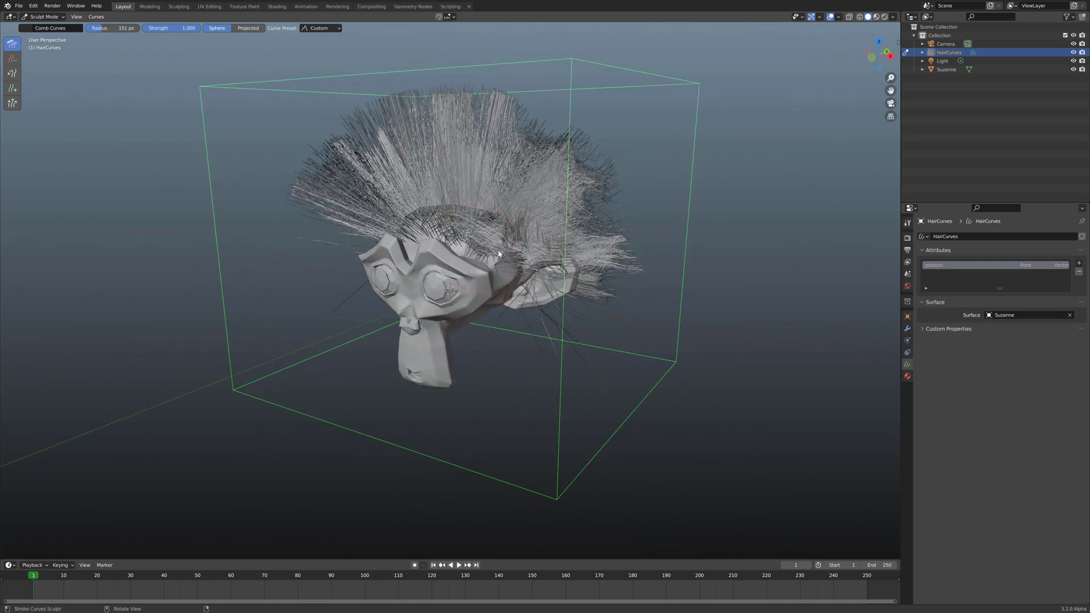
# Comb the hair above both ears and along the forehead downward and outward with more Comb Curves strokes
pyautogui.moveTo(499, 254); pyautogui.dragTo(531, 278)
pyautogui.moveTo(510, 227)
pyautogui.mouseDown()
pyautogui.moveTo(547, 299)
pyautogui.moveTo(528, 282)
pyautogui.moveTo(543, 361)
pyautogui.moveTo(520, 236)
pyautogui.moveTo(533, 302)
pyautogui.mouseUp()
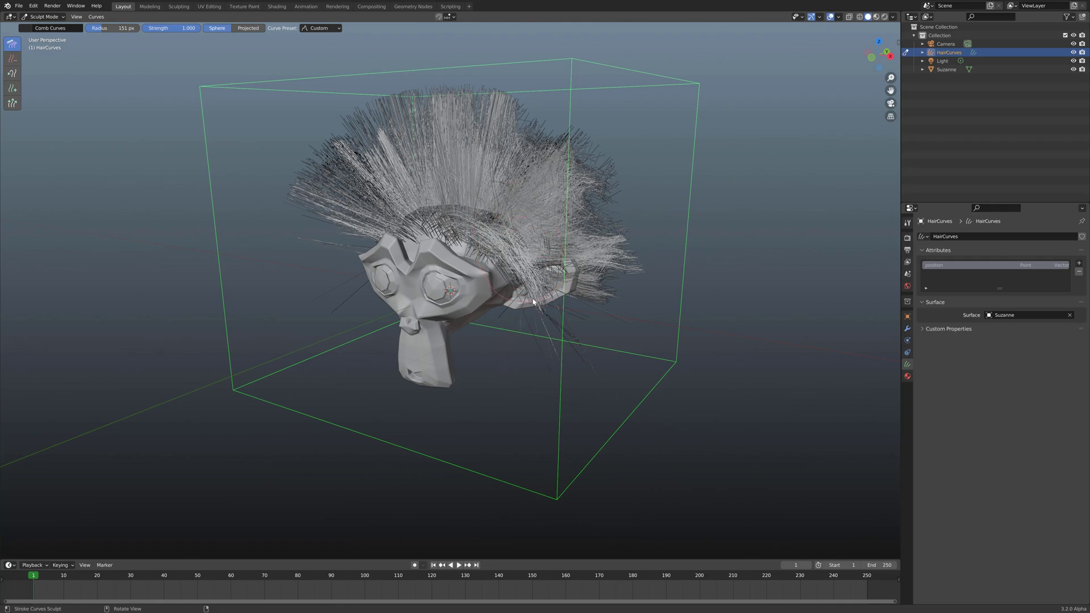
pyautogui.moveTo(511, 247)
pyautogui.mouseDown()
pyautogui.moveTo(539, 312)
pyautogui.moveTo(516, 318)
pyautogui.moveTo(528, 321)
pyautogui.mouseUp()
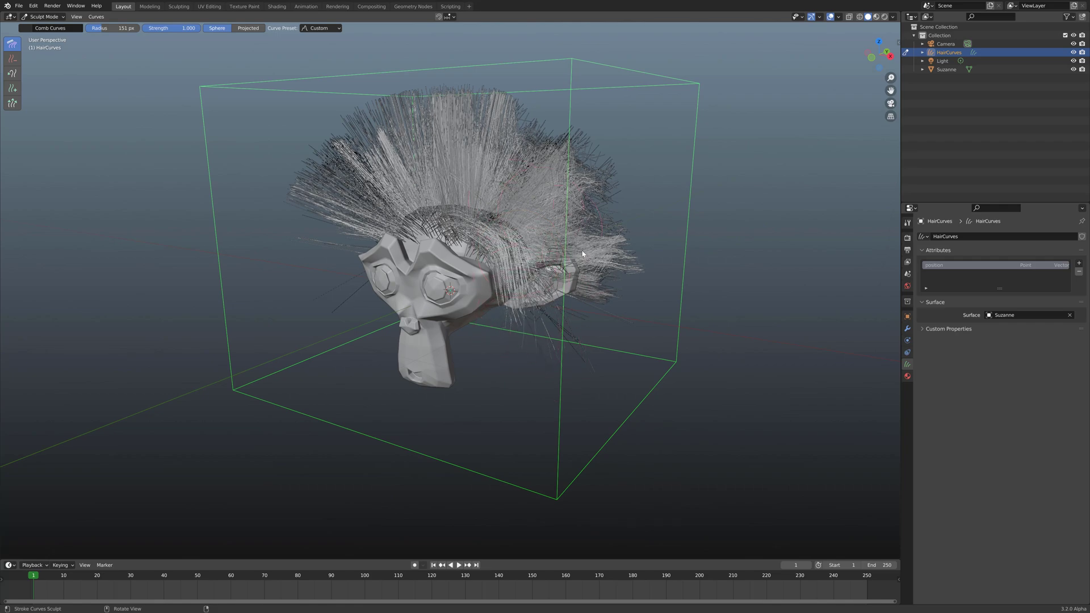
pyautogui.moveTo(562, 238); pyautogui.dragTo(584, 231, button='middle')
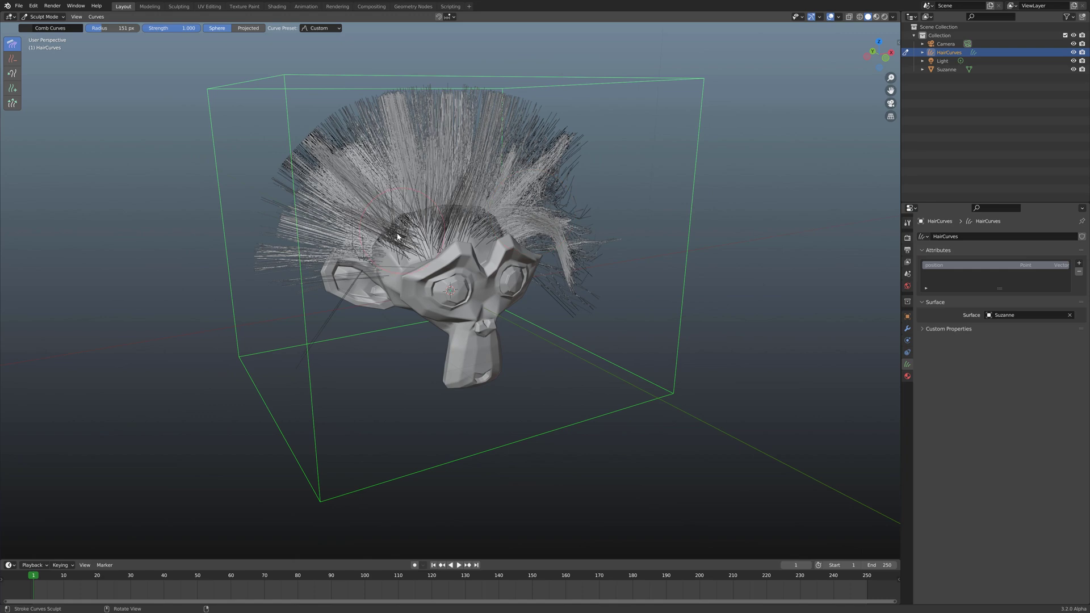
pyautogui.moveTo(425, 225)
pyautogui.mouseDown()
pyautogui.moveTo(387, 230)
pyautogui.moveTo(310, 276)
pyautogui.moveTo(374, 200)
pyautogui.moveTo(295, 233)
pyautogui.moveTo(414, 205)
pyautogui.moveTo(315, 231)
pyautogui.moveTo(376, 221)
pyautogui.moveTo(397, 232)
pyautogui.mouseUp()
pyautogui.moveTo(471, 171)
pyautogui.mouseDown()
pyautogui.moveTo(423, 233)
pyautogui.moveTo(340, 227)
pyautogui.mouseUp()
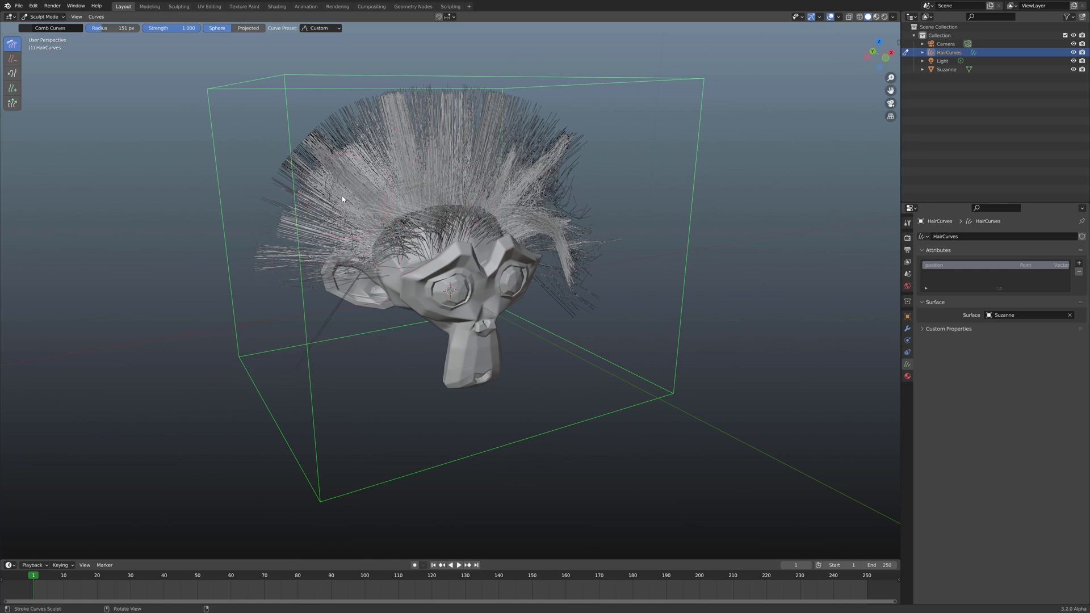
pyautogui.moveTo(371, 224); pyautogui.dragTo(371, 199, button='middle')
pyautogui.moveTo(386, 147); pyautogui.dragTo(431, 182)
pyautogui.moveTo(528, 125)
pyautogui.mouseDown()
pyautogui.moveTo(502, 162)
pyautogui.moveTo(551, 193)
pyautogui.moveTo(539, 321)
pyautogui.mouseUp()
pyautogui.moveTo(503, 216); pyautogui.dragTo(525, 284)
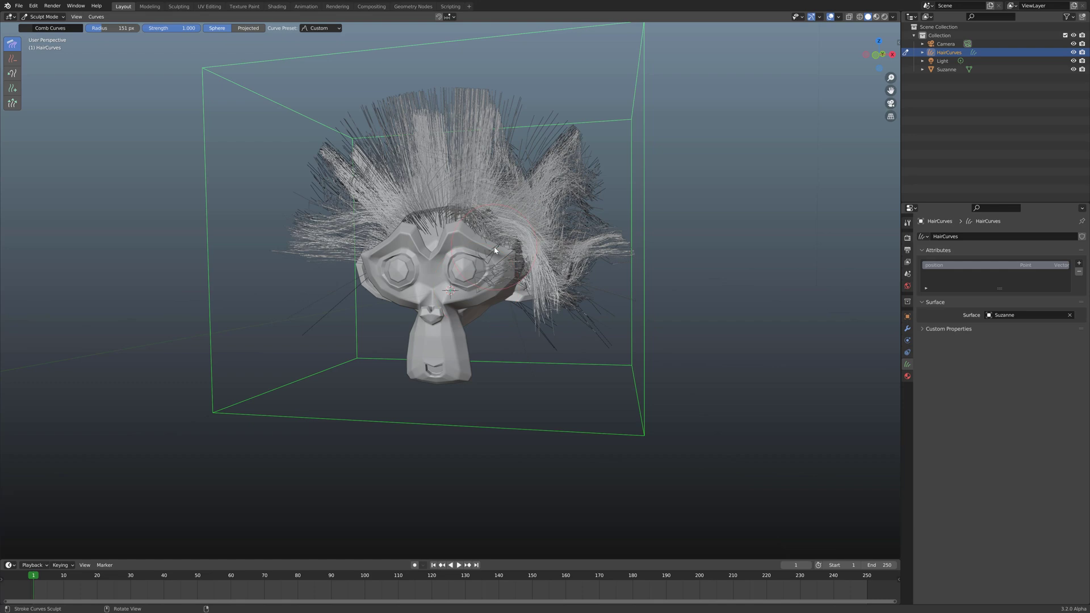
pyautogui.moveTo(488, 244); pyautogui.dragTo(494, 298)
pyautogui.moveTo(505, 223); pyautogui.dragTo(544, 324)
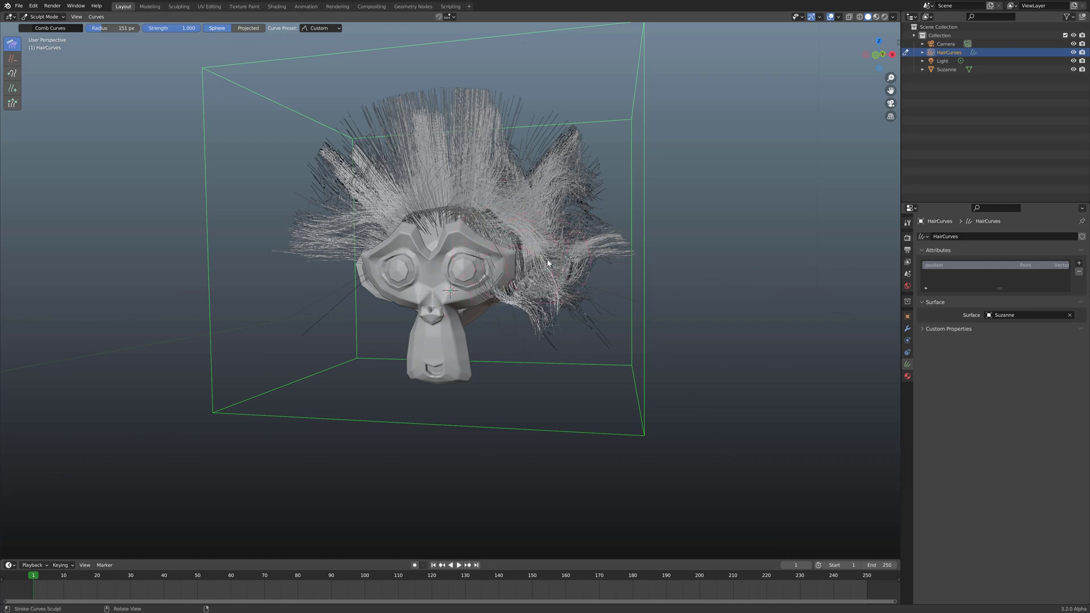
pyautogui.moveTo(507, 225)
pyautogui.mouseDown()
pyautogui.moveTo(545, 307)
pyautogui.moveTo(562, 283)
pyautogui.mouseUp()
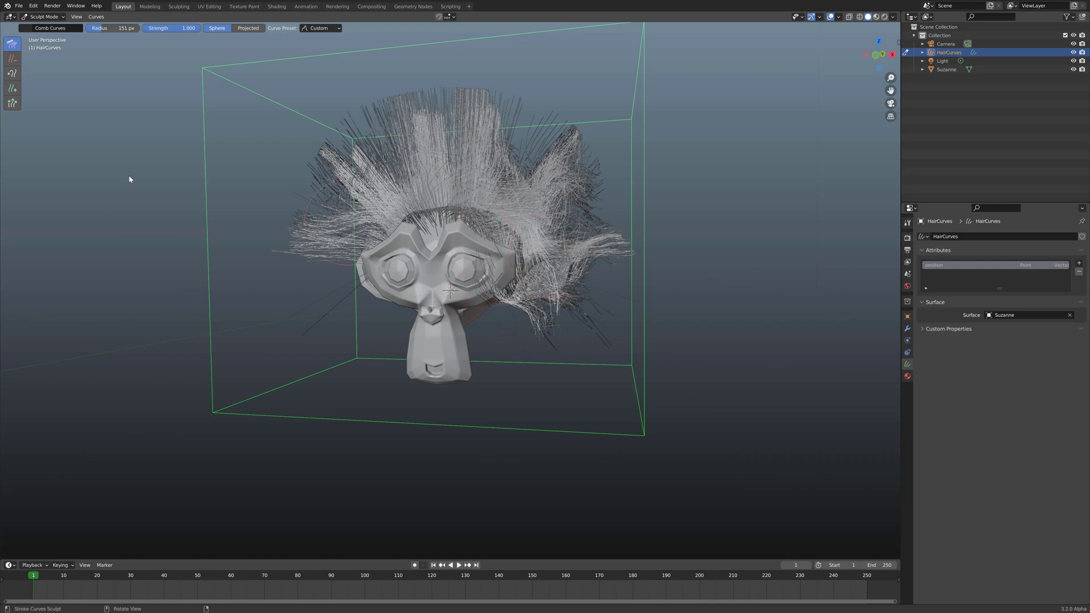
# Pull the hair on one side of the head outward with Snake Hook and lengthen hairs there with Grow/Shrink Curves
pyautogui.click(9, 73)
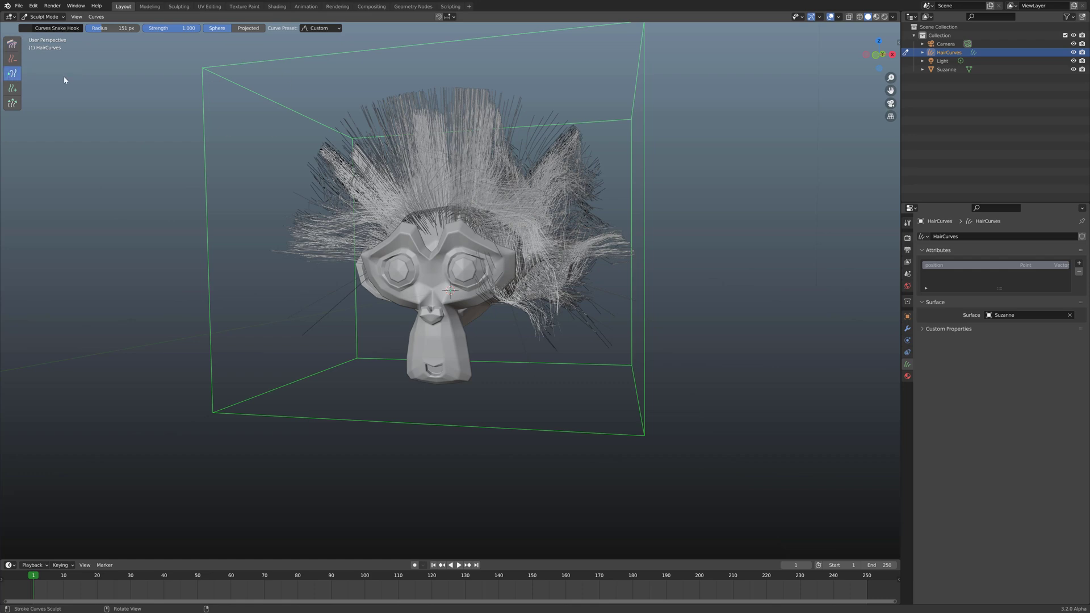
pyautogui.moveTo(567, 196)
pyautogui.mouseDown()
pyautogui.moveTo(610, 231)
pyautogui.moveTo(547, 149)
pyautogui.moveTo(600, 203)
pyautogui.moveTo(605, 228)
pyautogui.moveTo(568, 155)
pyautogui.moveTo(602, 232)
pyautogui.moveTo(580, 192)
pyautogui.mouseUp()
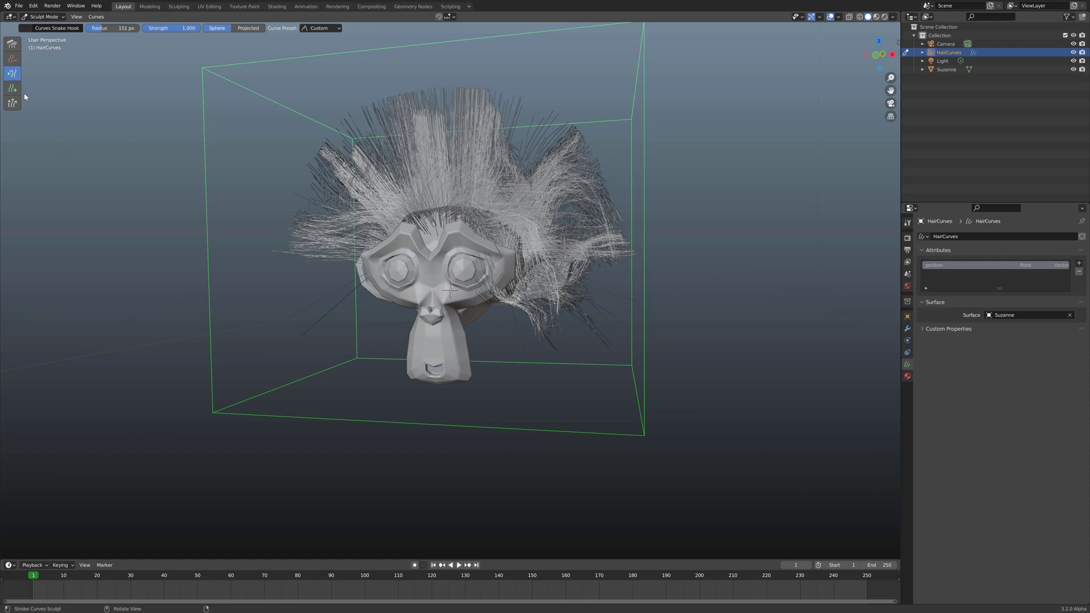
pyautogui.click(12, 102)
pyautogui.moveTo(466, 215)
pyautogui.mouseDown()
pyautogui.moveTo(494, 135)
pyautogui.moveTo(511, 215)
pyautogui.moveTo(524, 175)
pyautogui.moveTo(544, 159)
pyautogui.moveTo(587, 182)
pyautogui.moveTo(565, 207)
pyautogui.moveTo(533, 182)
pyautogui.mouseUp()
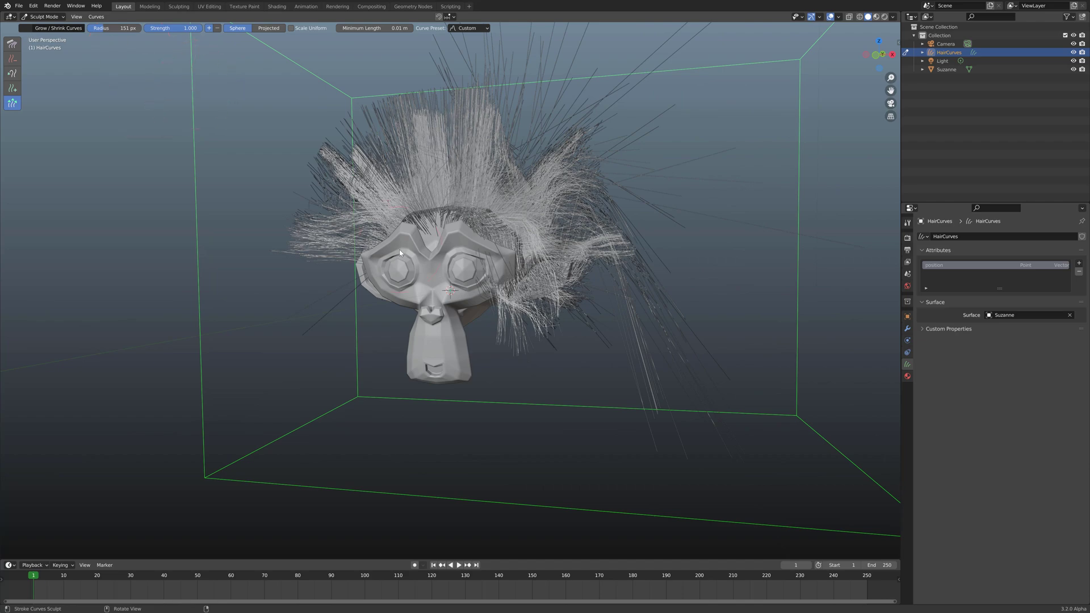
pyautogui.moveTo(400, 250); pyautogui.dragTo(15, 191, button='middle')
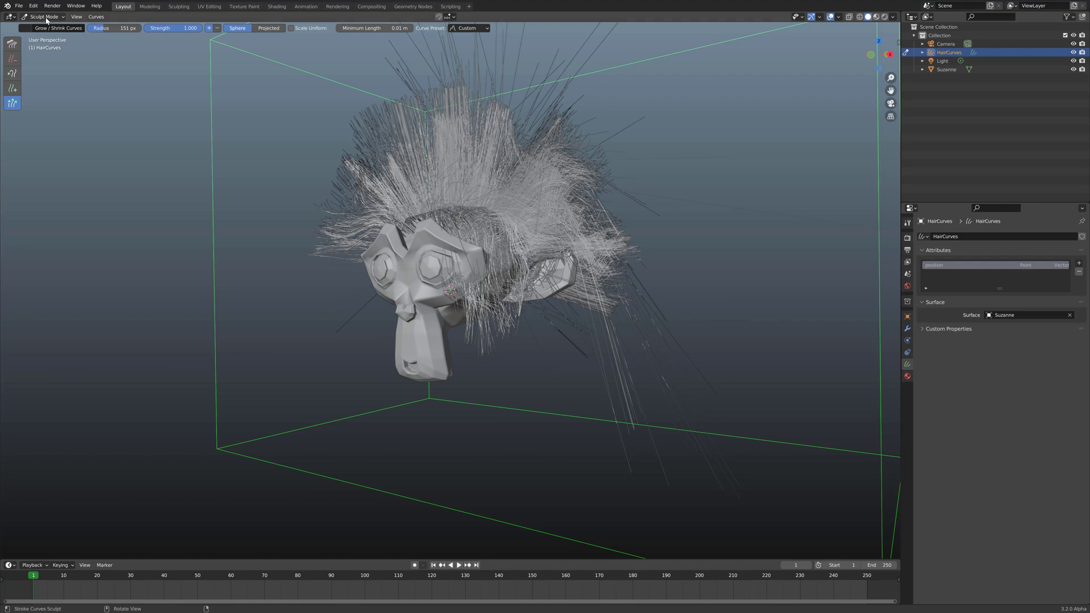
# Return the hair curves to Object Mode and delete them, leaving the bare monkey head
pyautogui.click(64, 16)
pyautogui.click(45, 26)
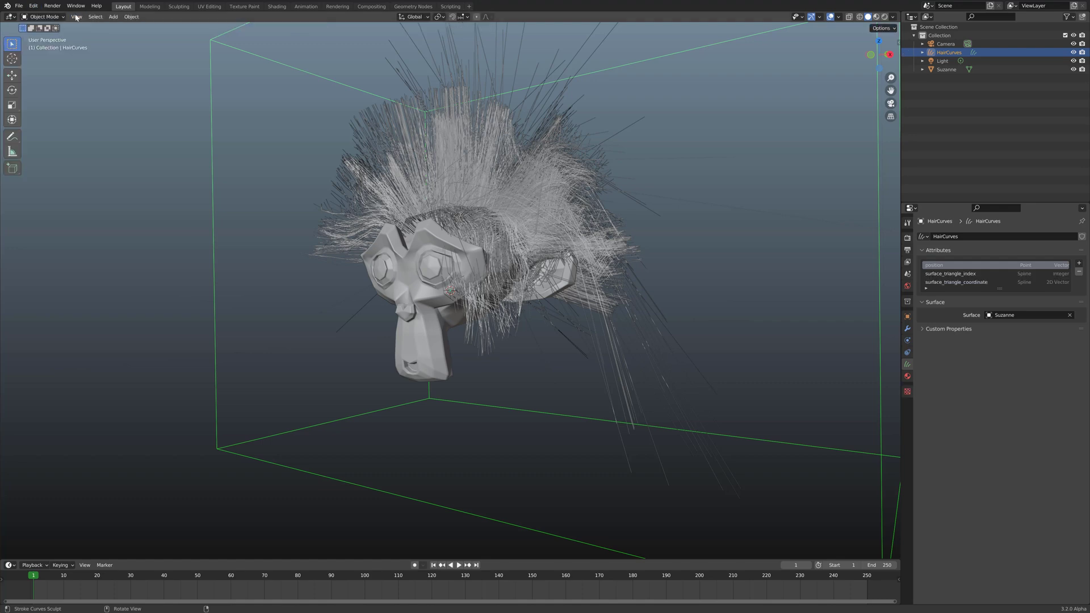
pyautogui.click(113, 17)
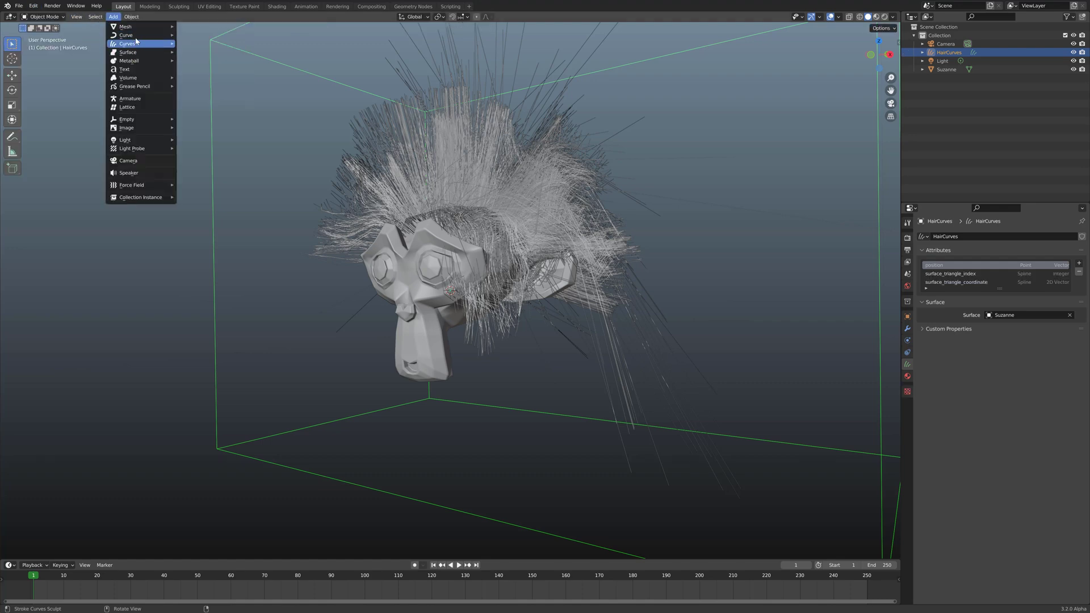
pyautogui.moveTo(140, 46)
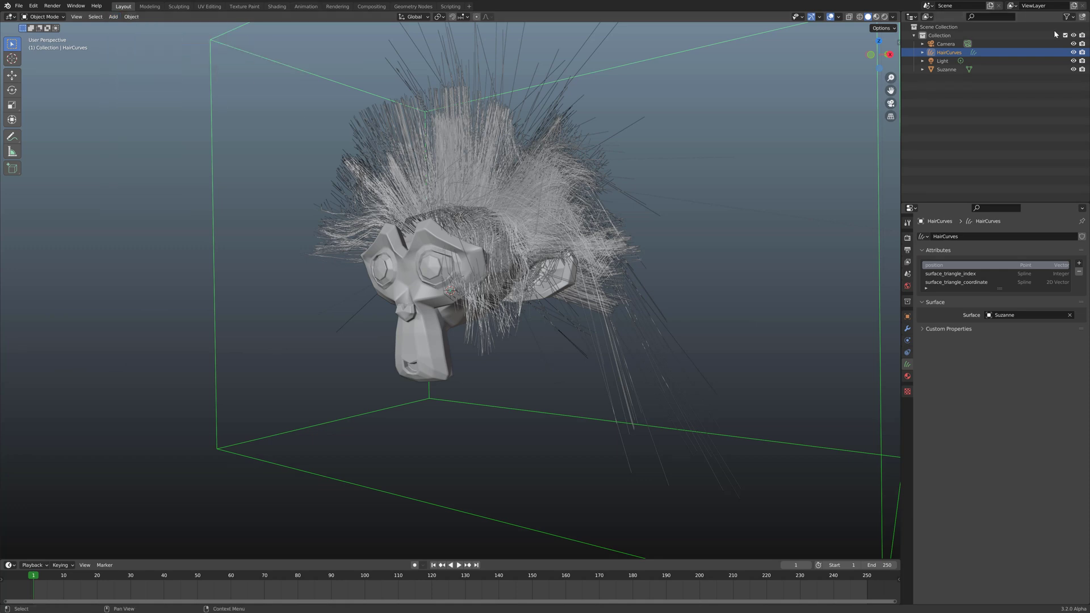
pyautogui.press('x')
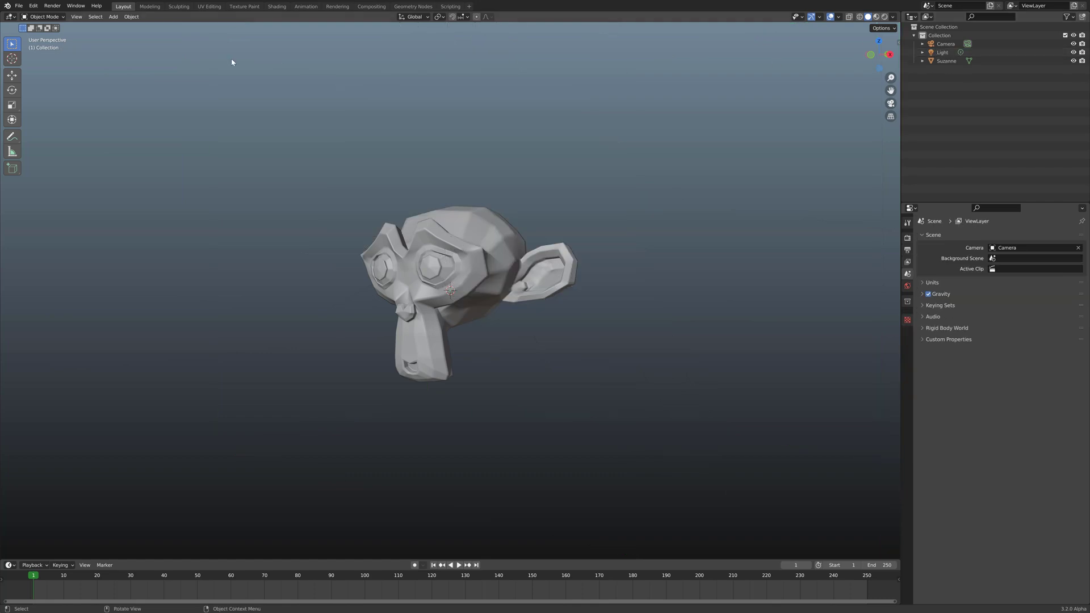
# Add a Random hair curves object and assign Suzanne as its surface
pyautogui.click(114, 18)
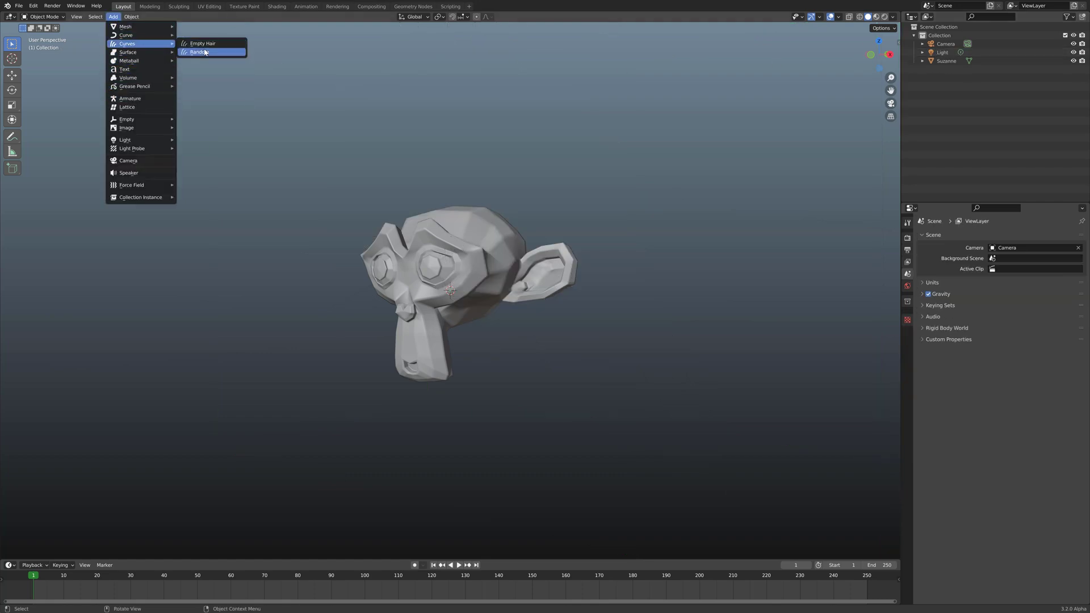
pyautogui.click(202, 51)
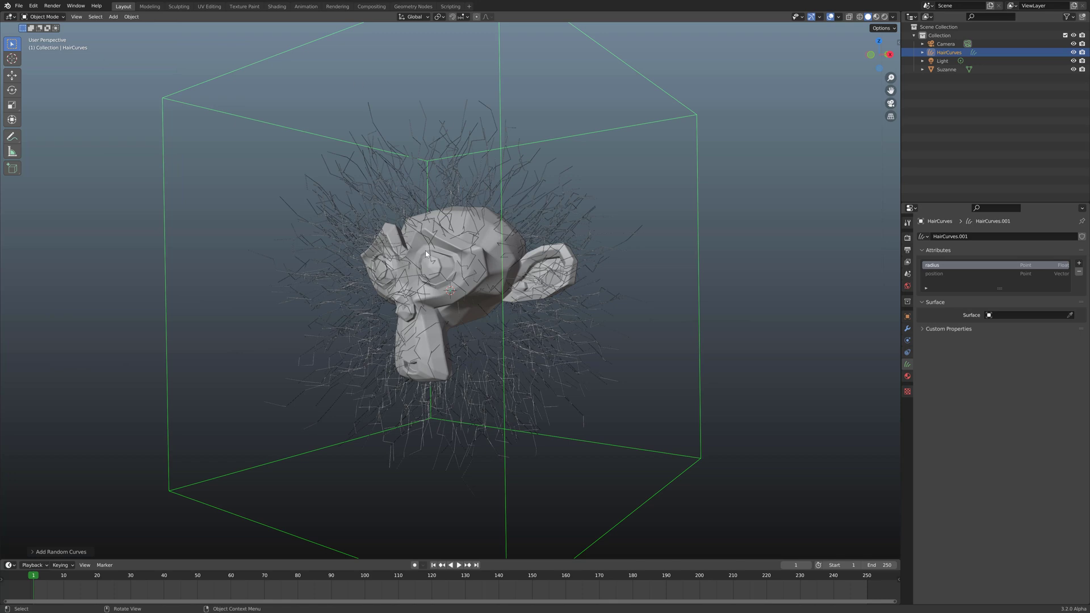
pyautogui.click(1024, 316)
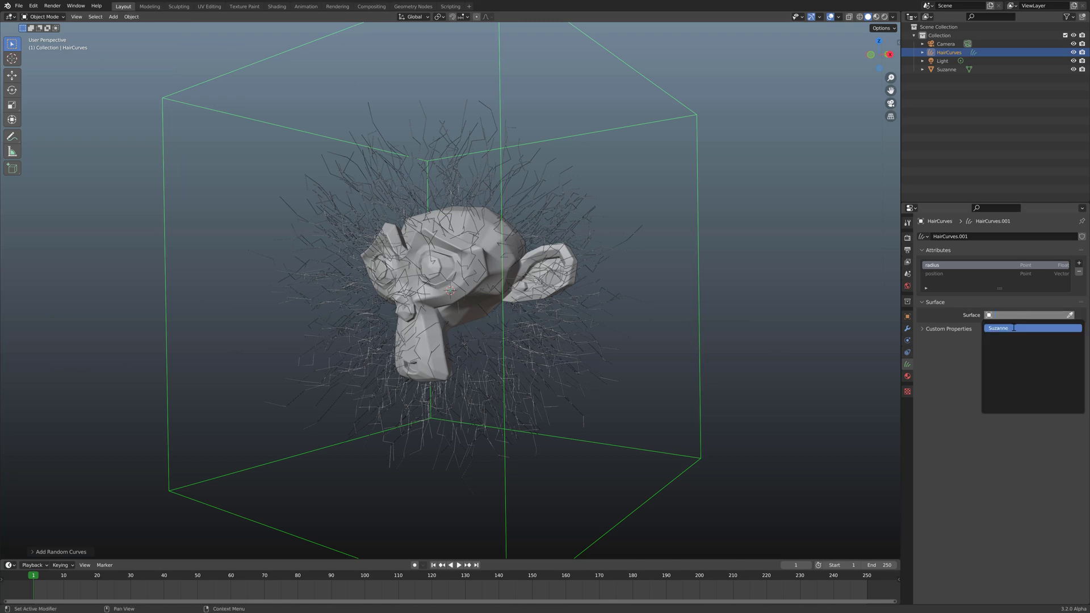
pyautogui.click(1007, 328)
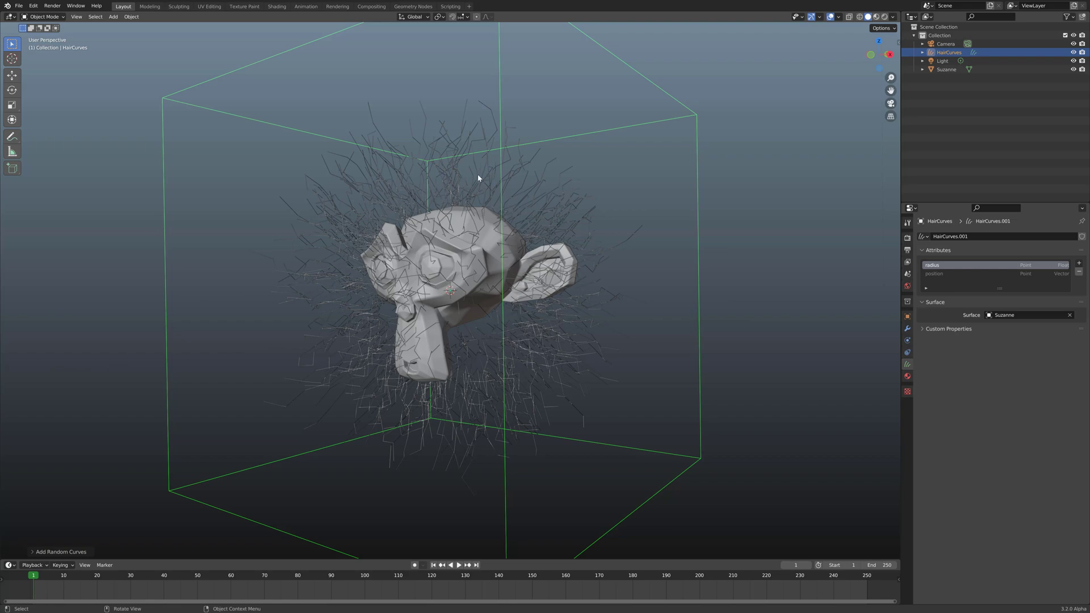
pyautogui.moveTo(514, 220); pyautogui.dragTo(630, 285, button='middle')
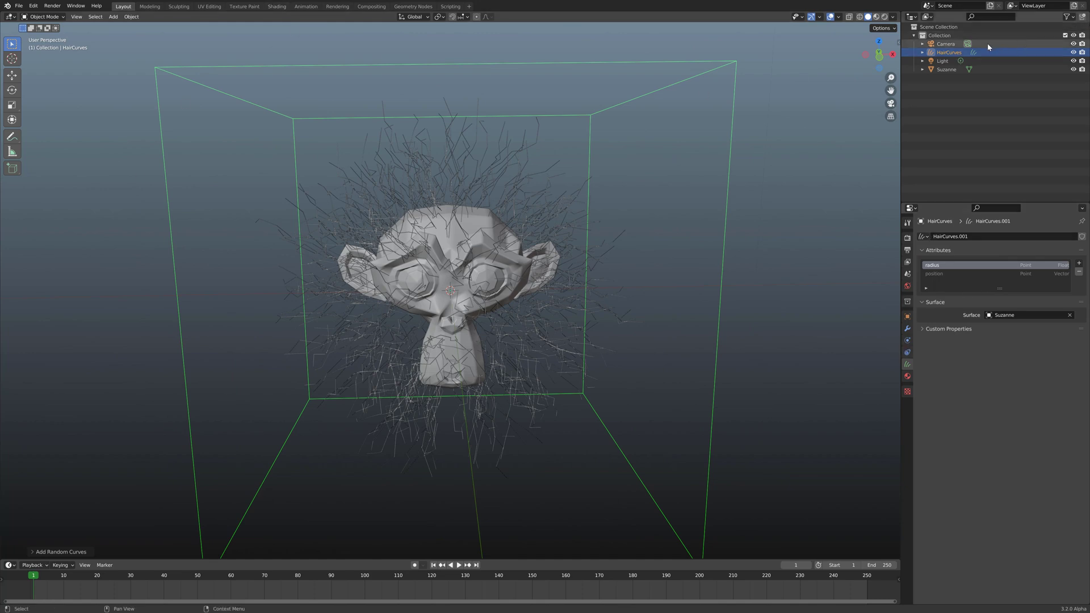
# Delete the random hair curves from around the monkey head
pyautogui.press('x')
pyautogui.moveTo(648, 234); pyautogui.dragTo(597, 227, button='middle')
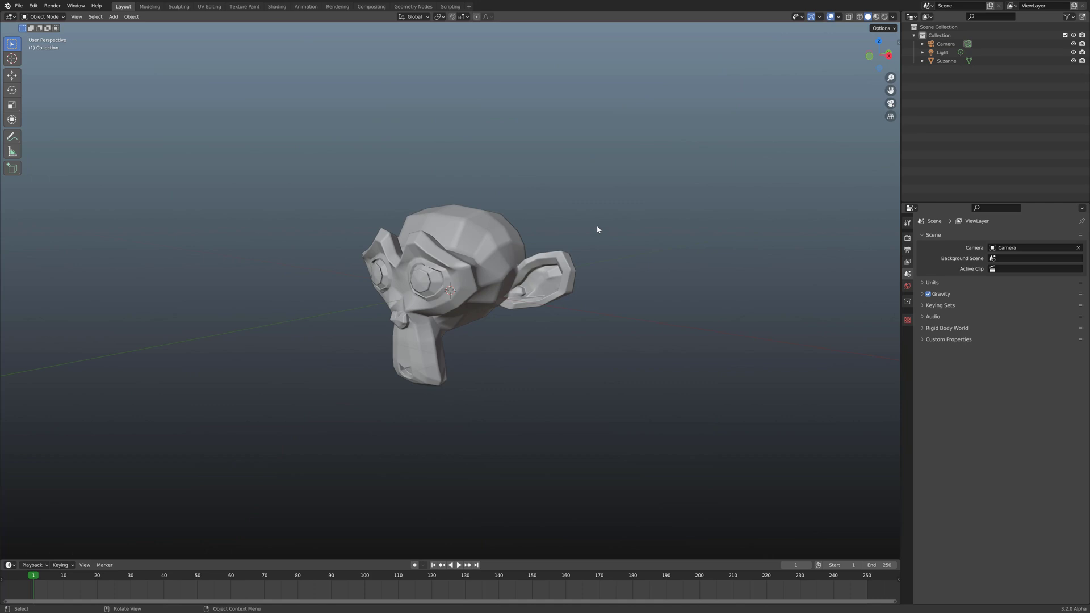
pyautogui.moveTo(560, 281); pyautogui.dragTo(588, 284, button='middle')
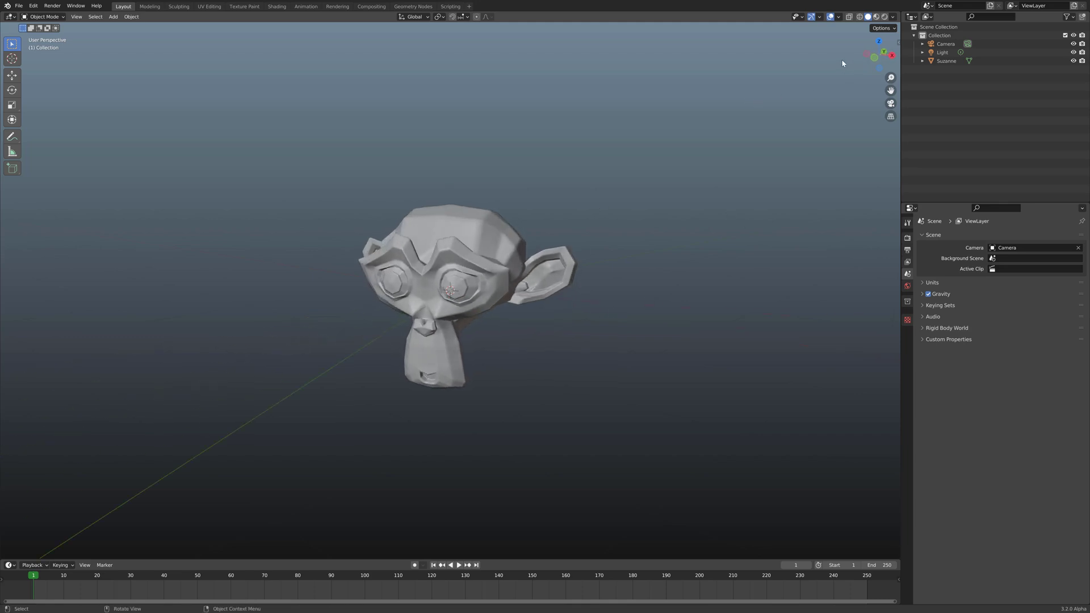
# Try the Cycles and Eevee Next render engines for the scene and switch back to Eevee
pyautogui.click(907, 239)
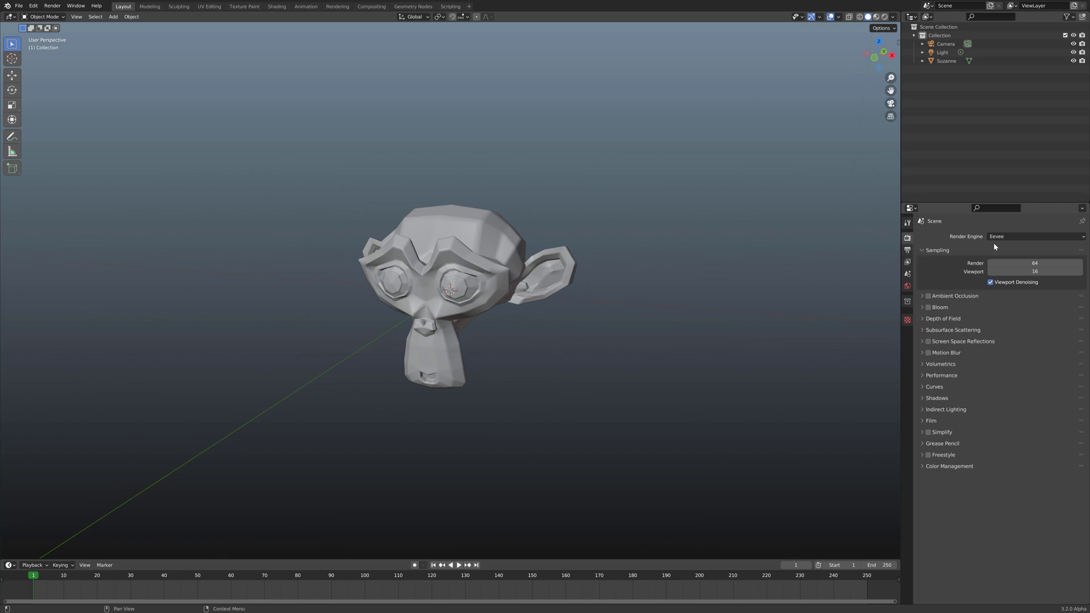
pyautogui.click(906, 261)
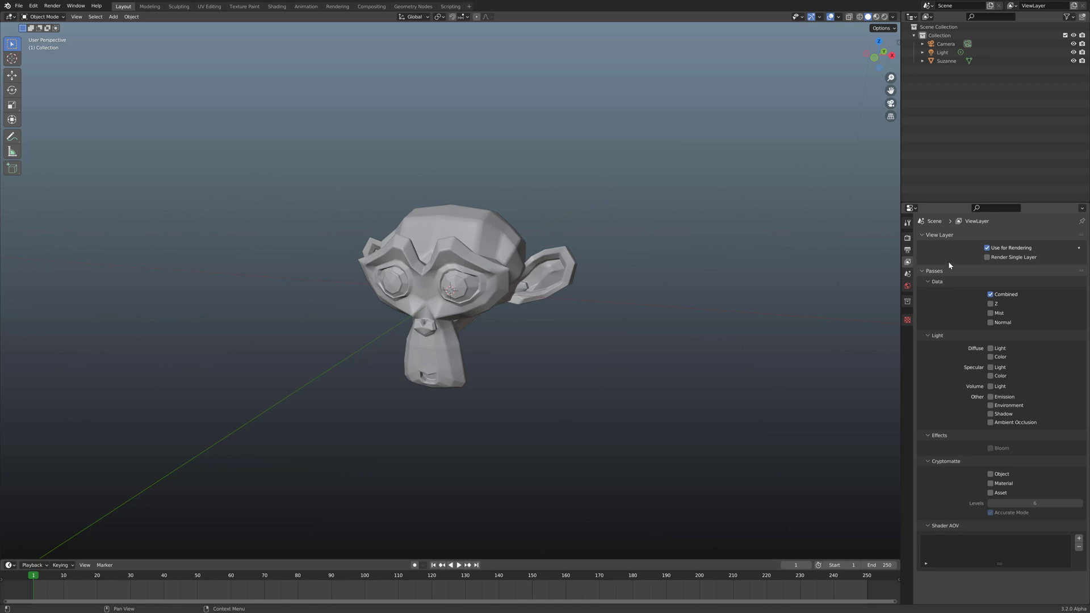
pyautogui.click(906, 238)
pyautogui.click(999, 237)
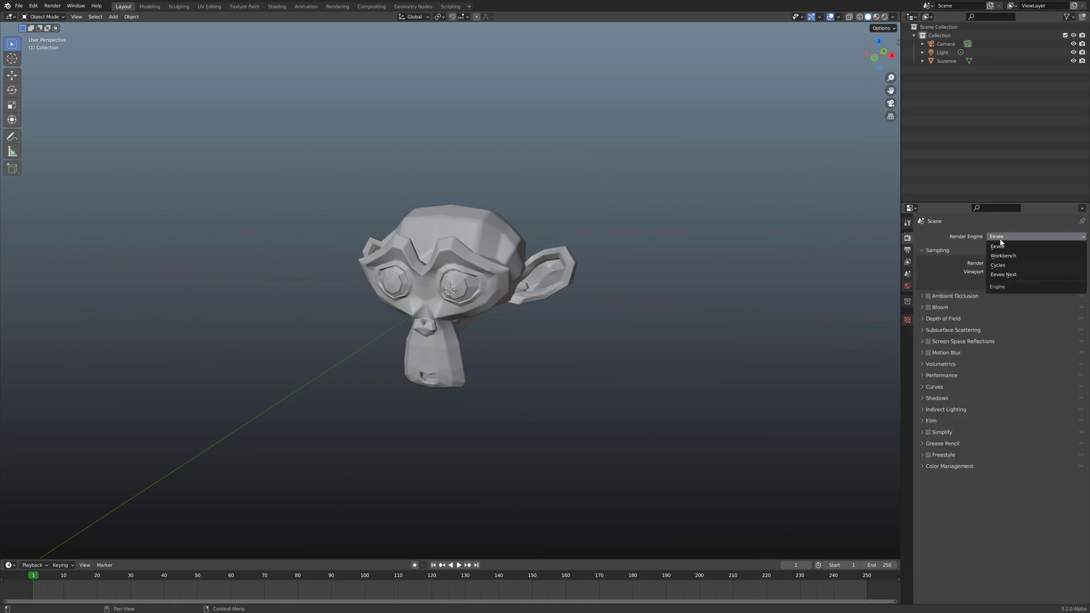
pyautogui.click(999, 266)
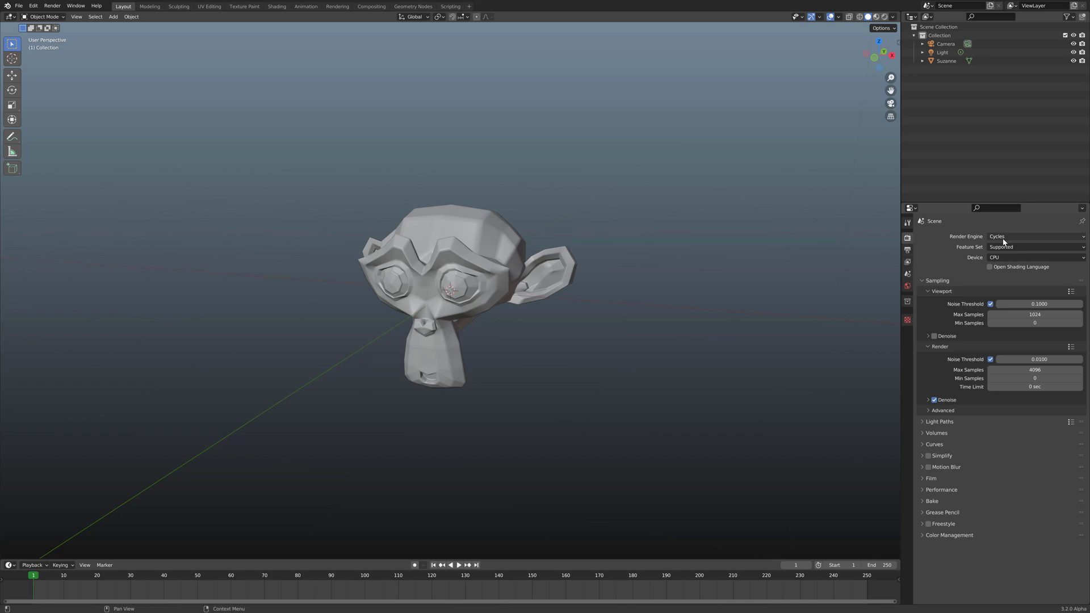
pyautogui.click(1010, 237)
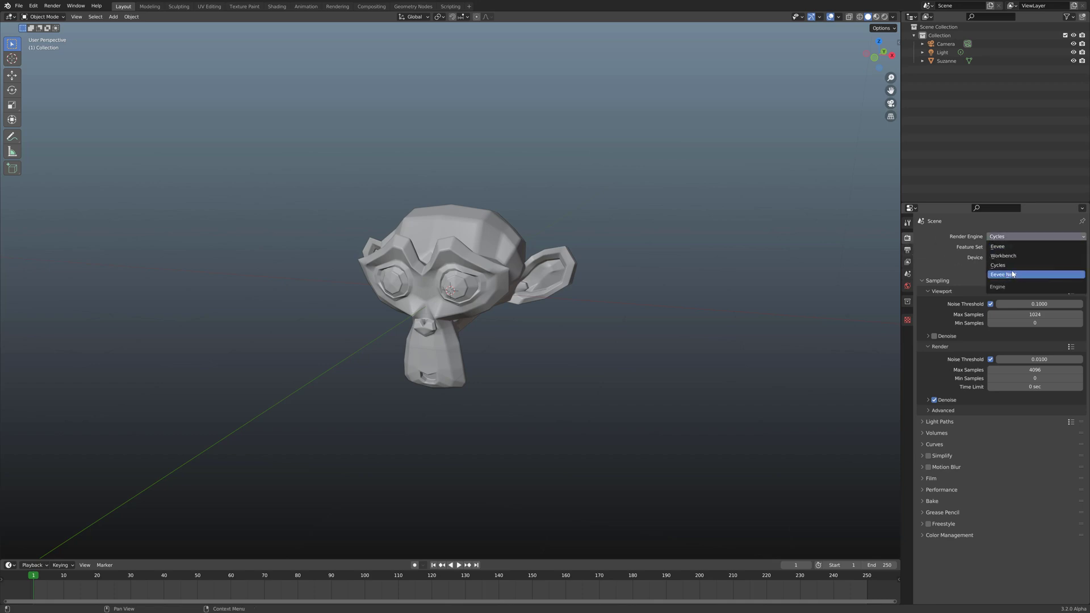
pyautogui.click(1011, 274)
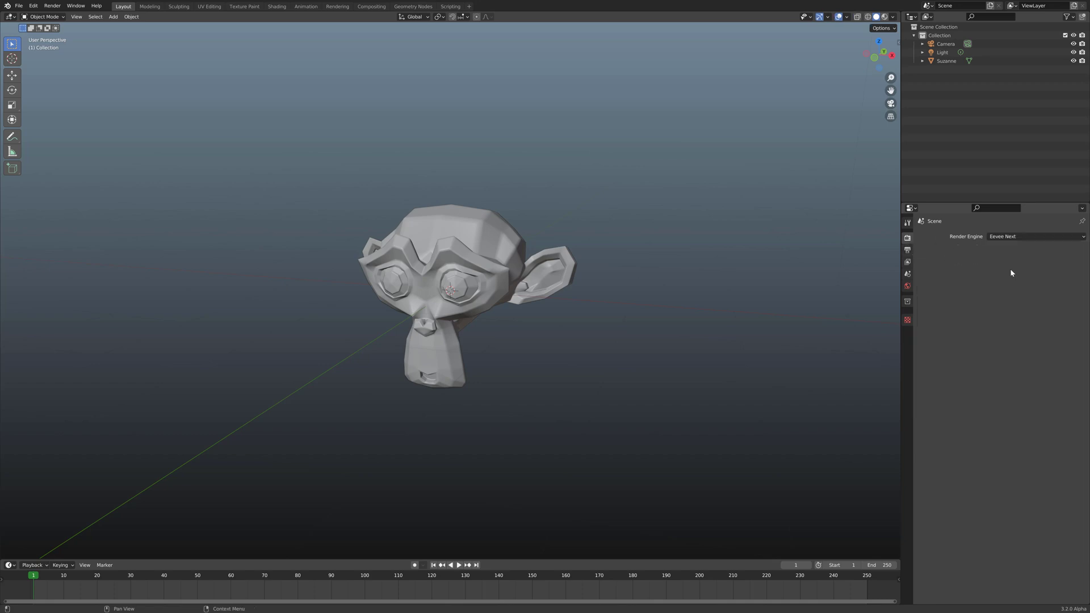
pyautogui.click(1008, 237)
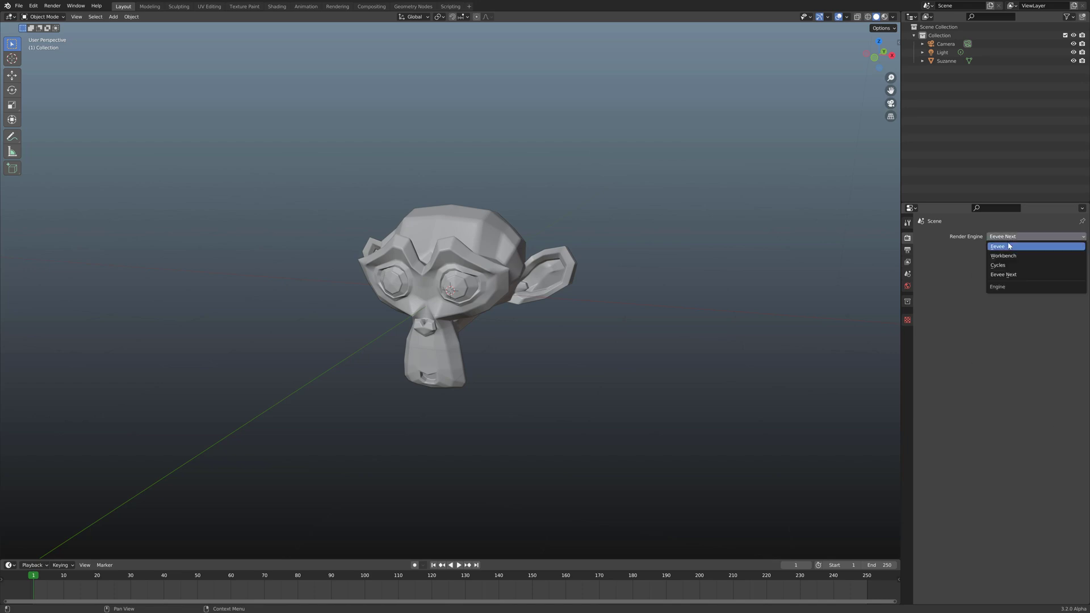
pyautogui.click(1009, 246)
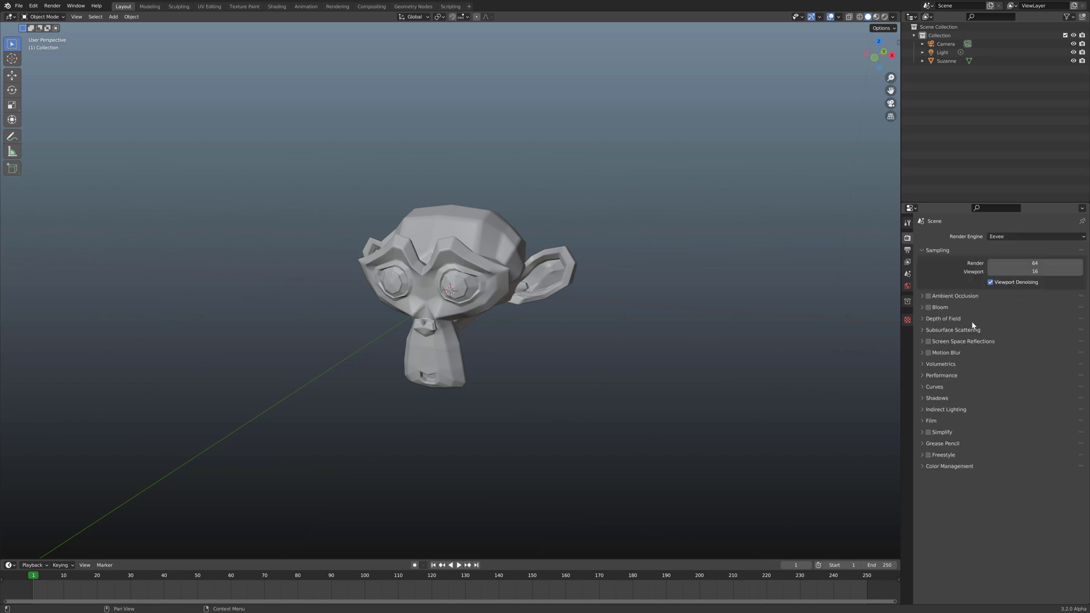
# Set the render engine to Cycles with GPU Compute as the render device
pyautogui.click(1026, 236)
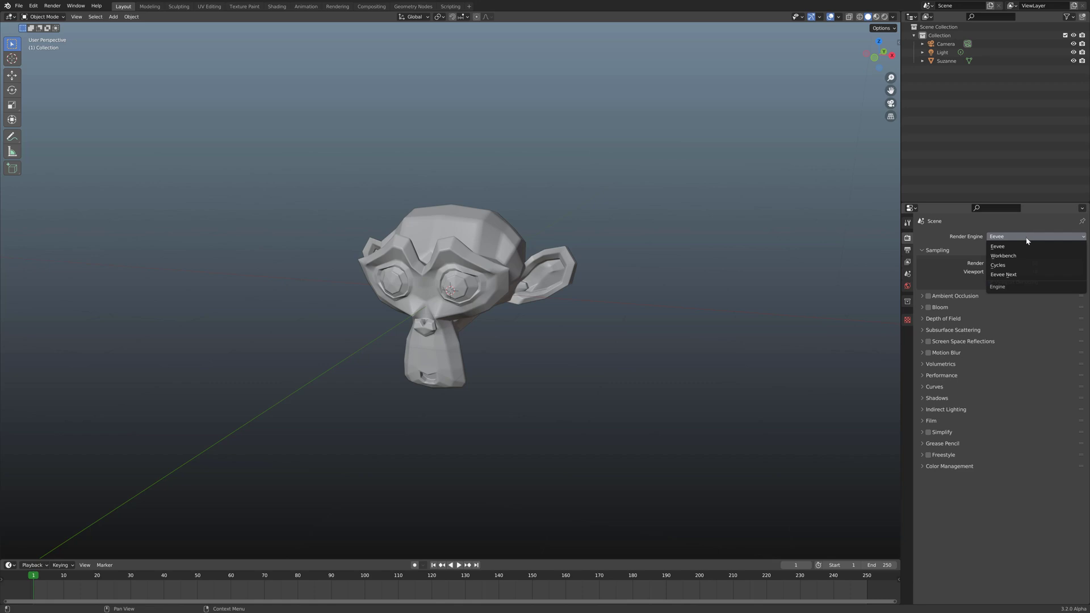
pyautogui.click(1005, 265)
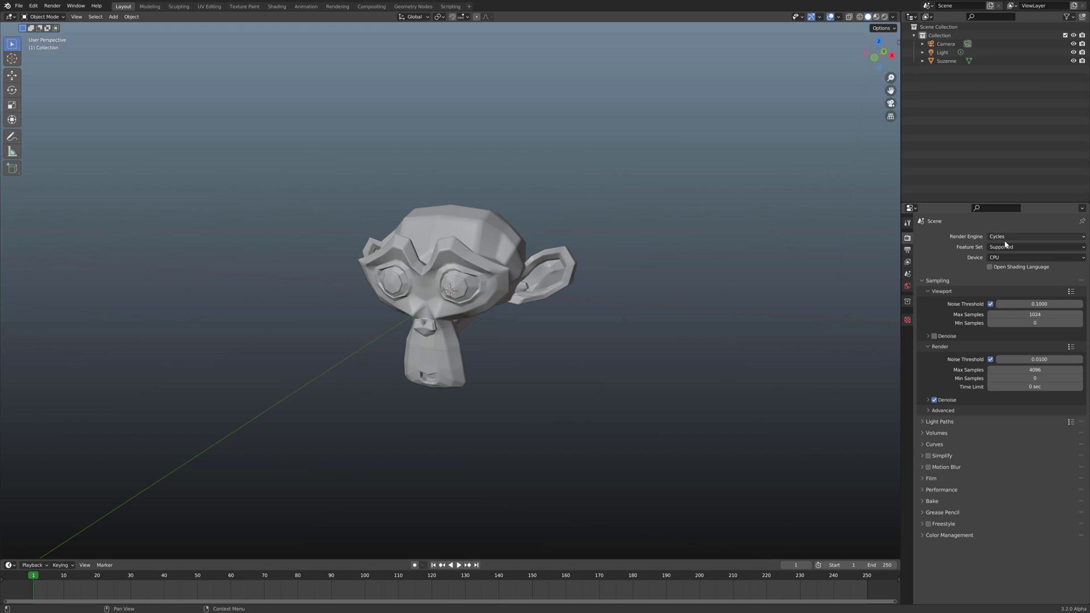
pyautogui.click(1022, 257)
pyautogui.click(1019, 278)
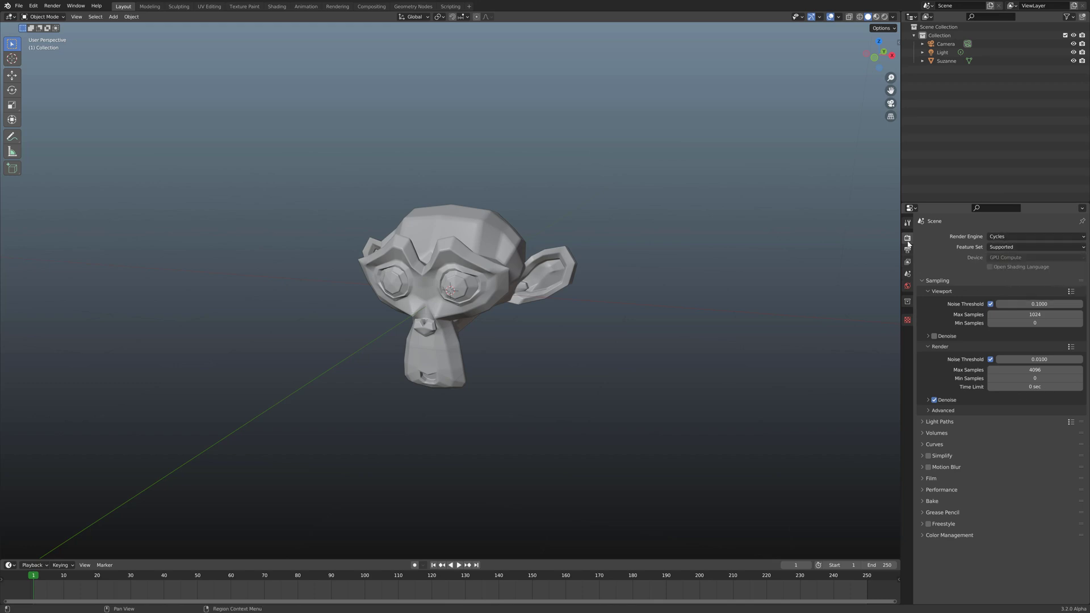
# Show the view layer's Light Groups settings and delete the existing Light from the scene
pyautogui.click(907, 262)
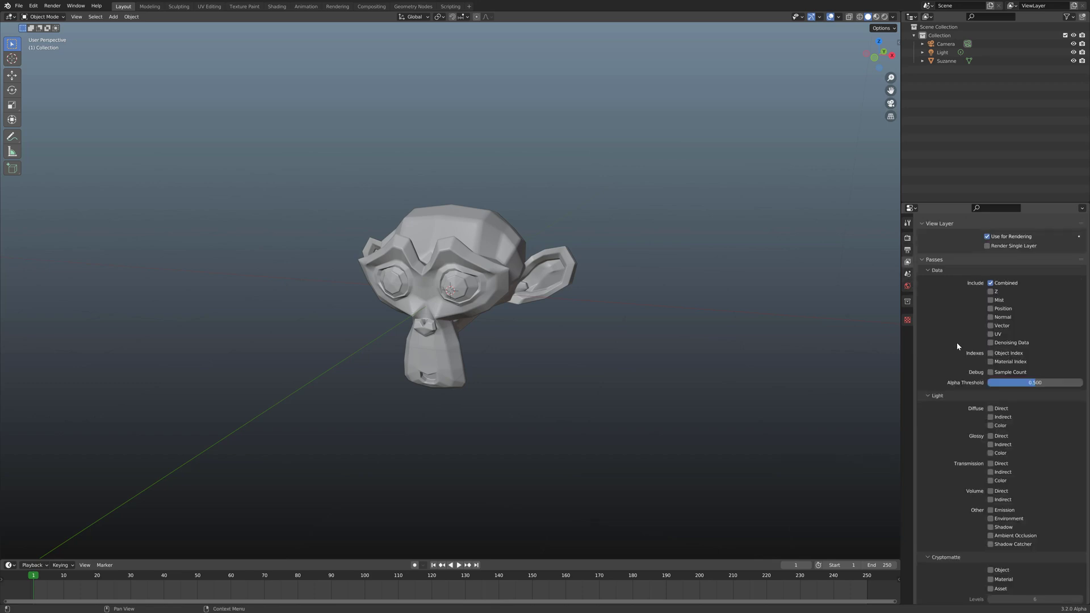
pyautogui.scroll(-5, 959, 386)
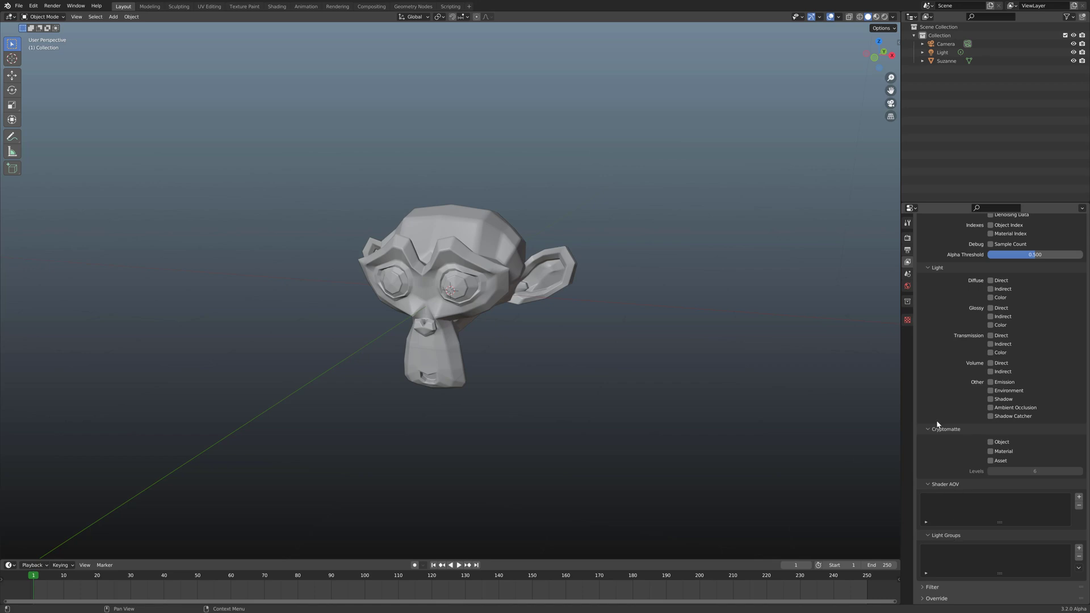
pyautogui.click(941, 52)
pyautogui.press('Delete')
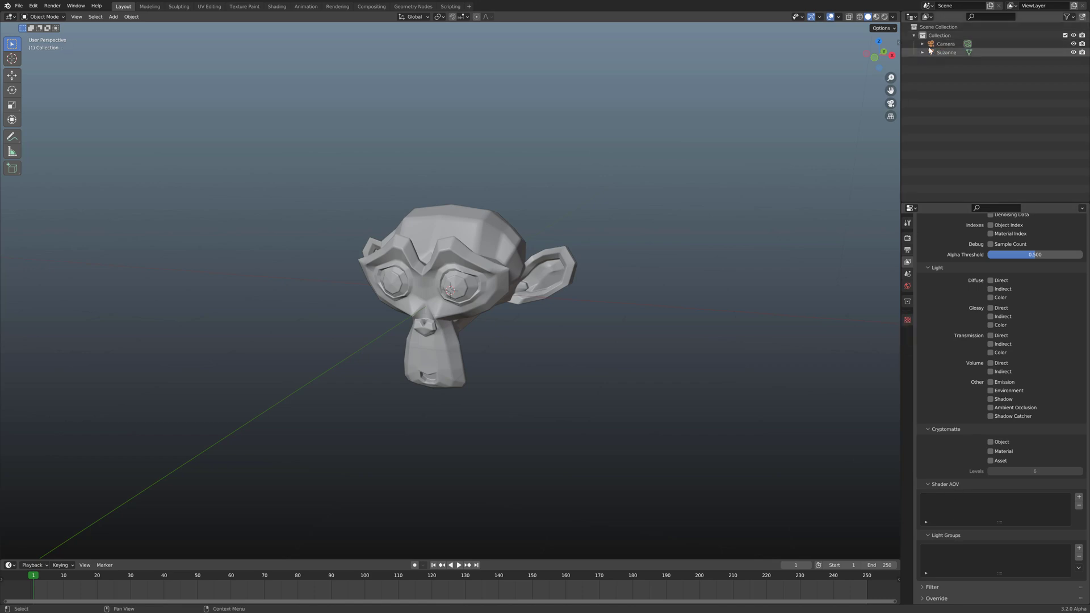
# Add a Sun light and raise it along Z to about 3.12 m above the monkey head
pyautogui.scroll(-2, 584, 285)
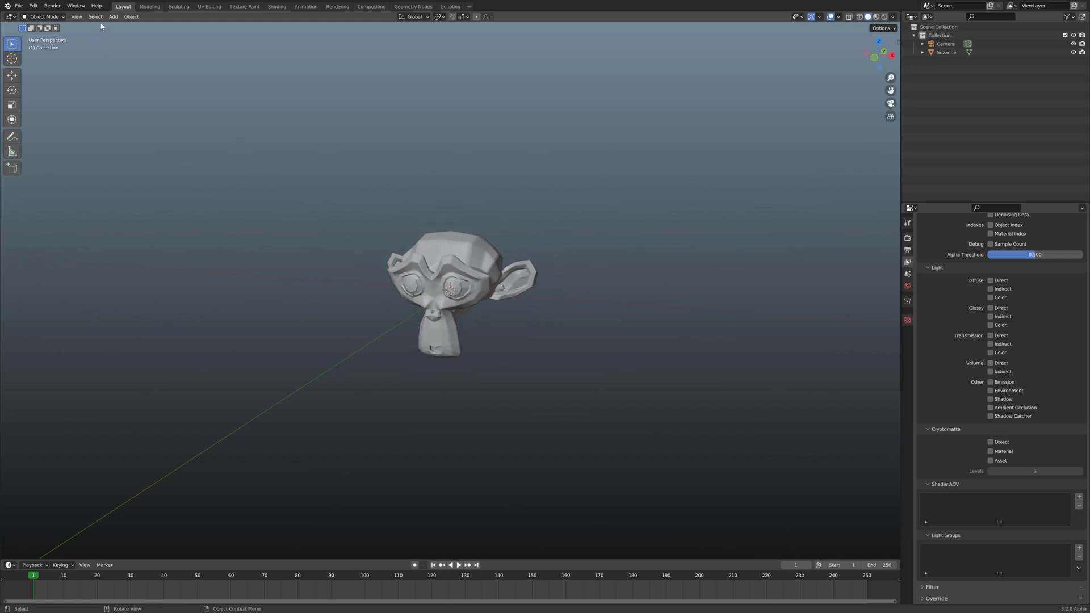
pyautogui.click(110, 18)
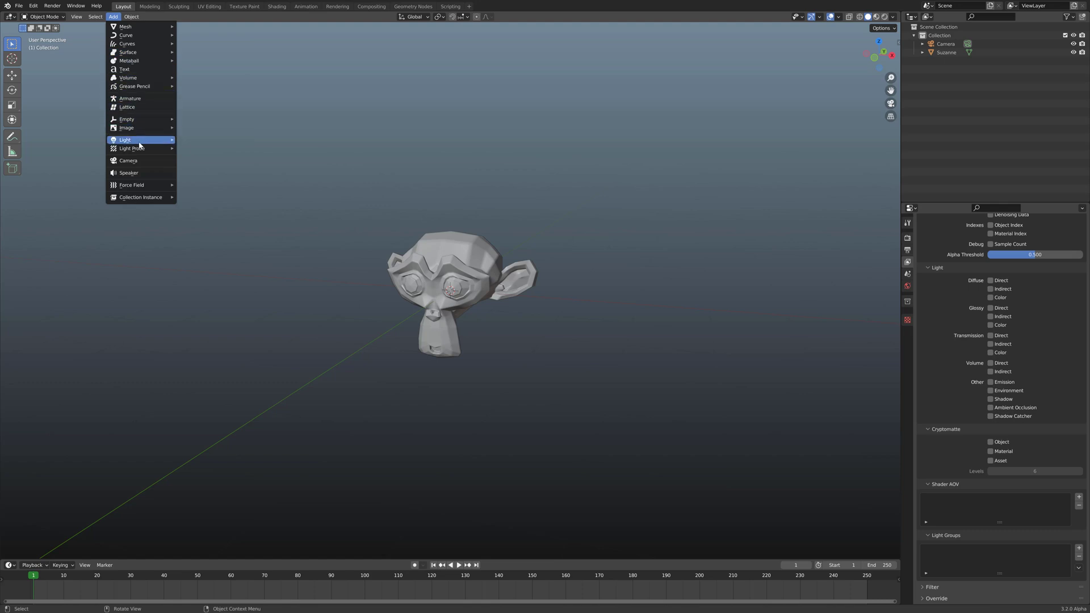
pyautogui.moveTo(142, 140)
pyautogui.click(201, 148)
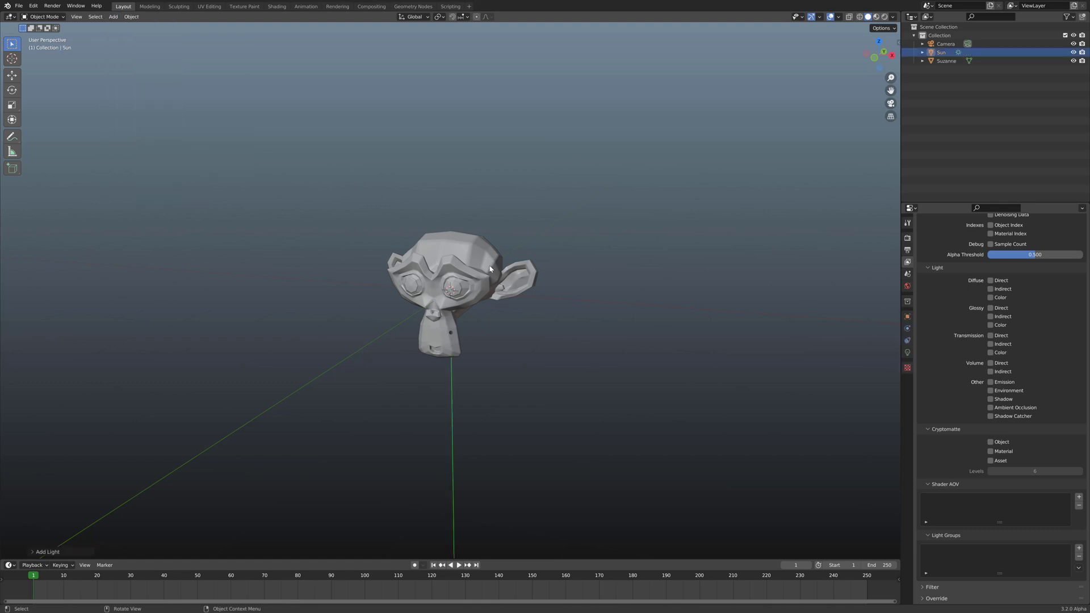
pyautogui.press('g')
pyautogui.press('z')
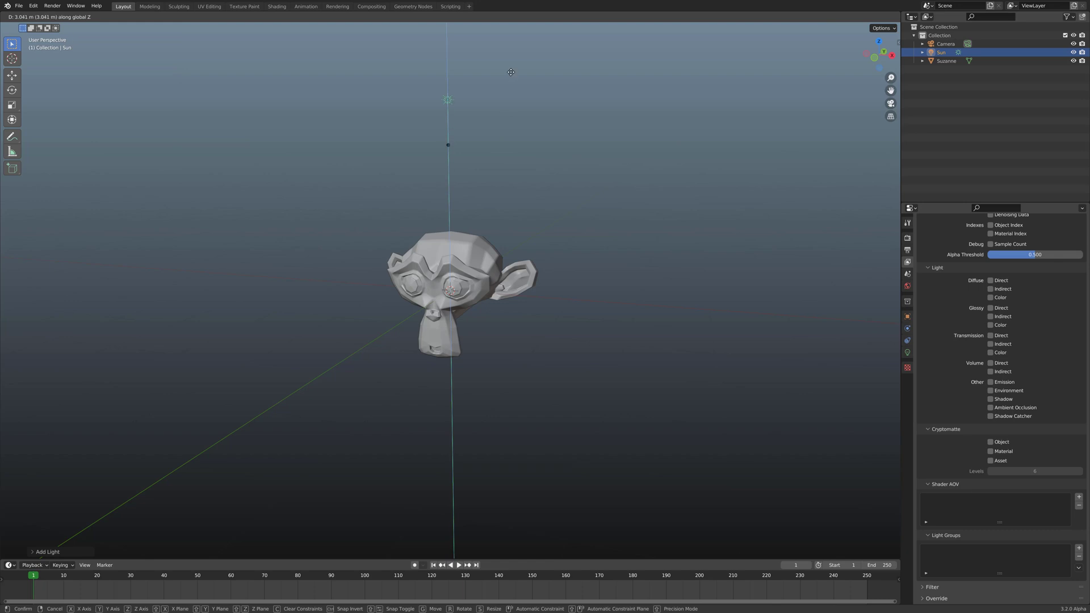
pyautogui.click(433, 102)
# Rename the sun's light data to SunDay in the scene hierarchy
pyautogui.click(922, 53)
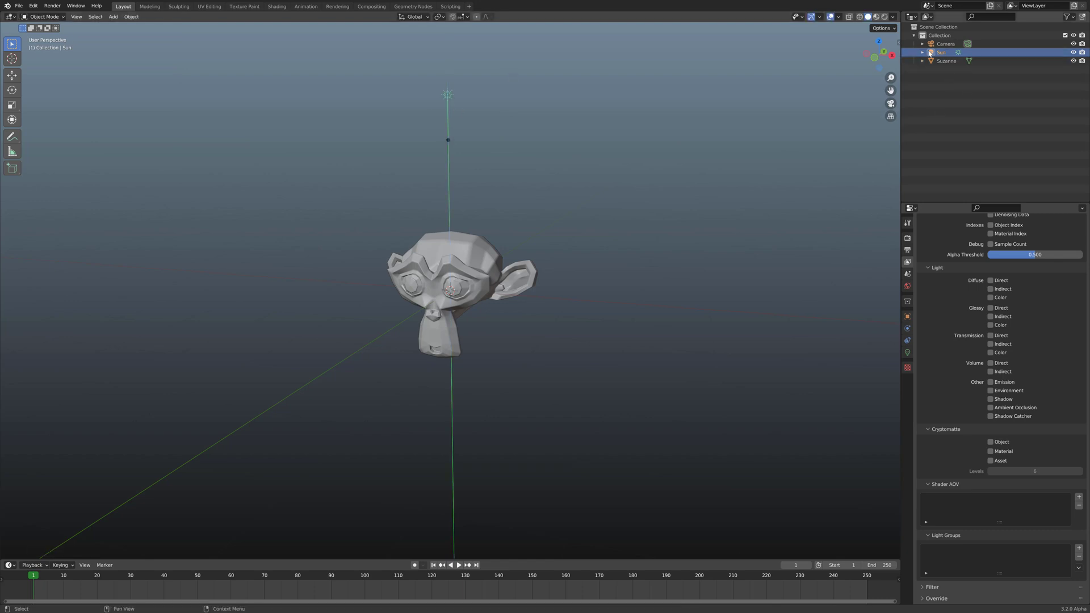
pyautogui.click(921, 53)
pyautogui.doubleClick(963, 61)
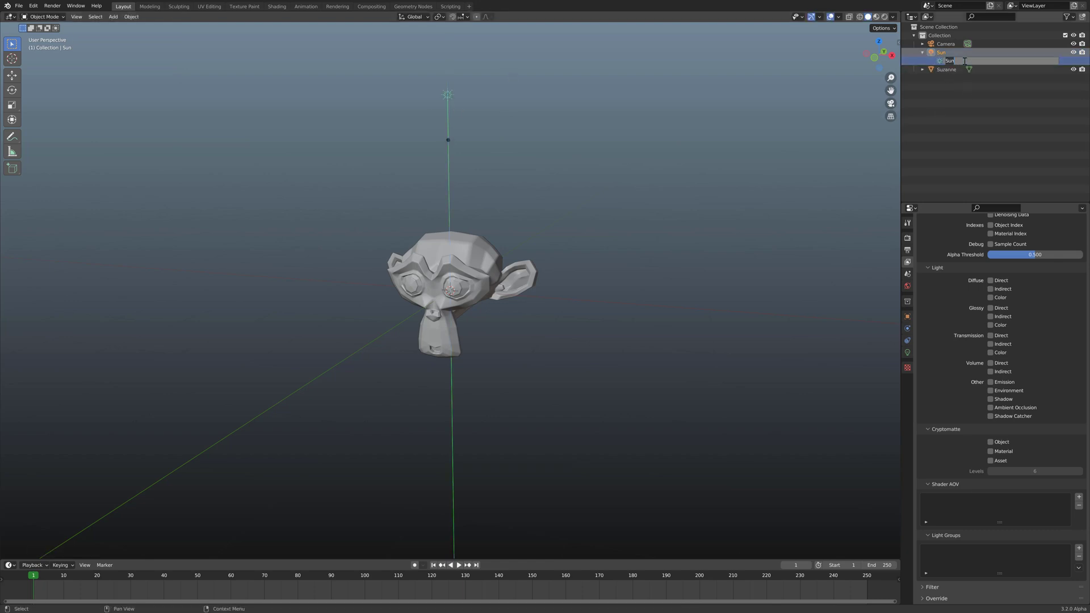
pyautogui.write('Day')
pyautogui.press('Return')
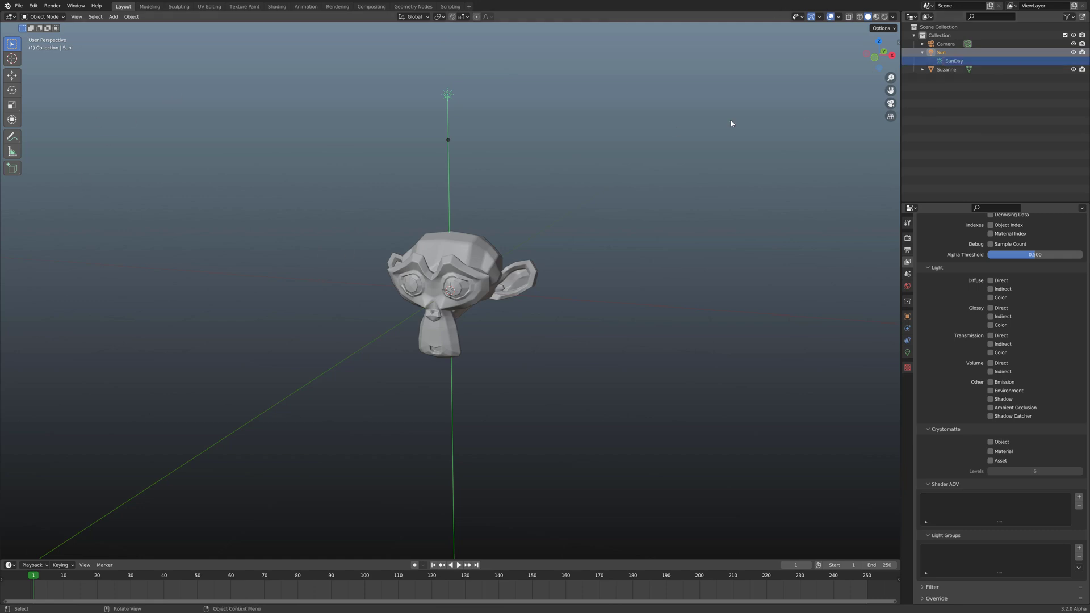
# Add a second Sun light and raise it along Z to about 3.69 m, above the first sun
pyautogui.click(110, 18)
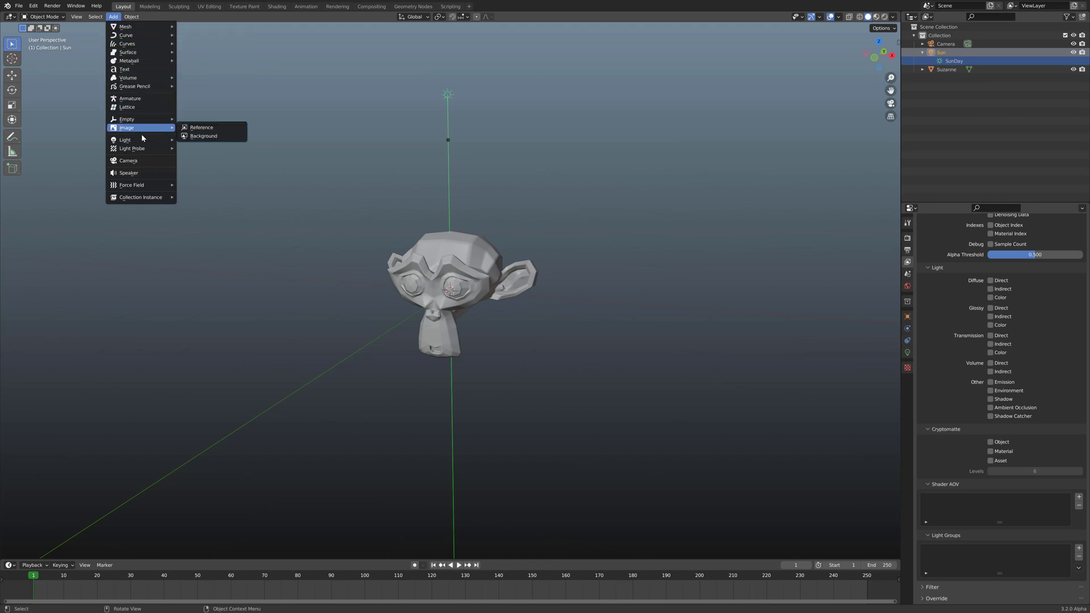
pyautogui.moveTo(142, 139)
pyautogui.click(209, 149)
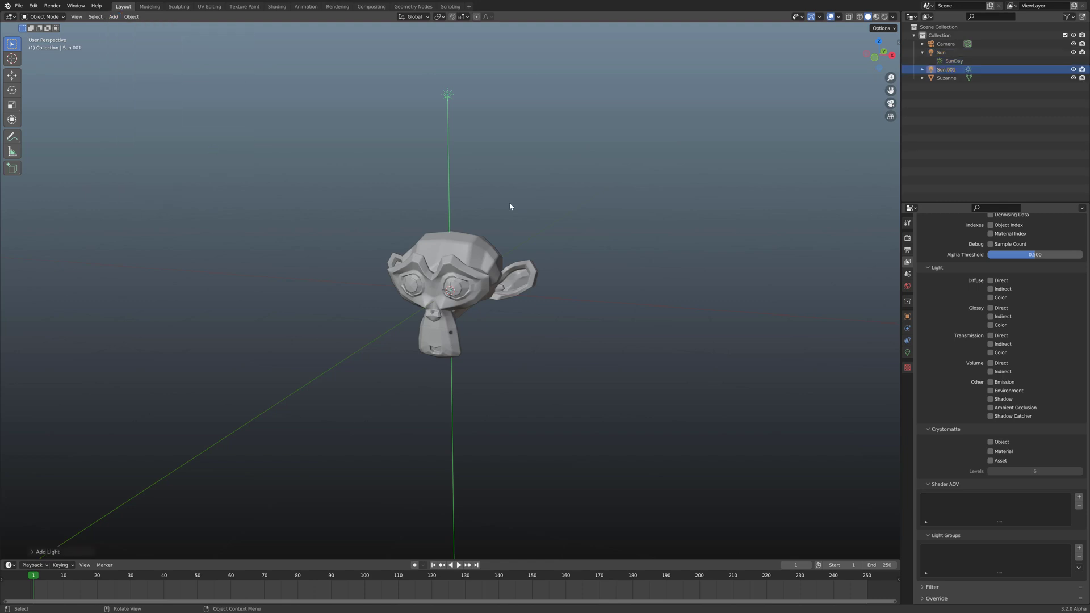
pyautogui.press('g')
pyautogui.press('z')
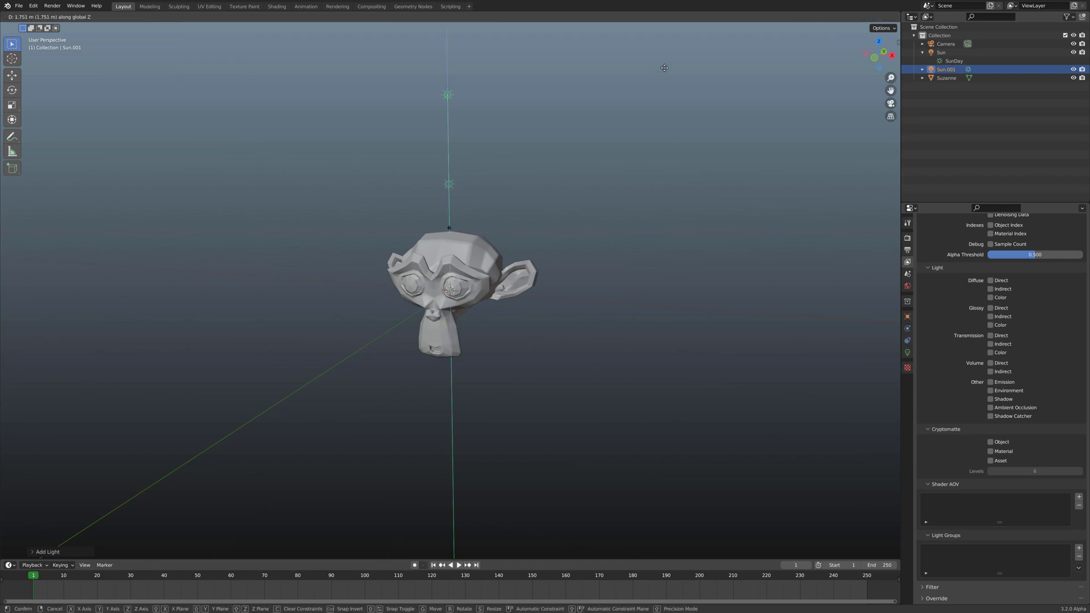
pyautogui.click(658, 486)
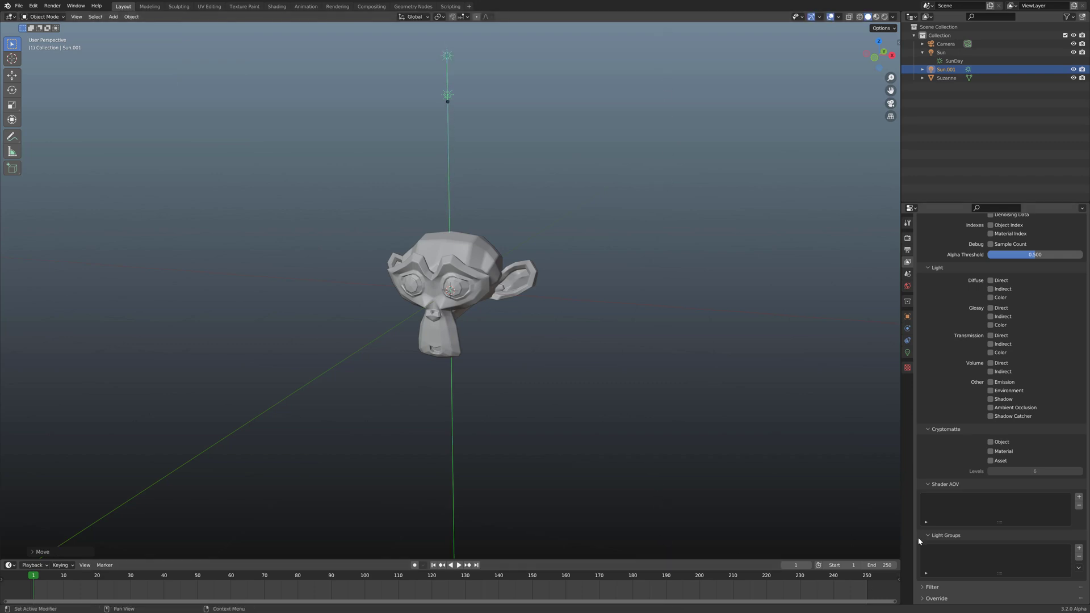
# Rename the second sun's light data to SunNight in the scene hierarchy
pyautogui.click(922, 70)
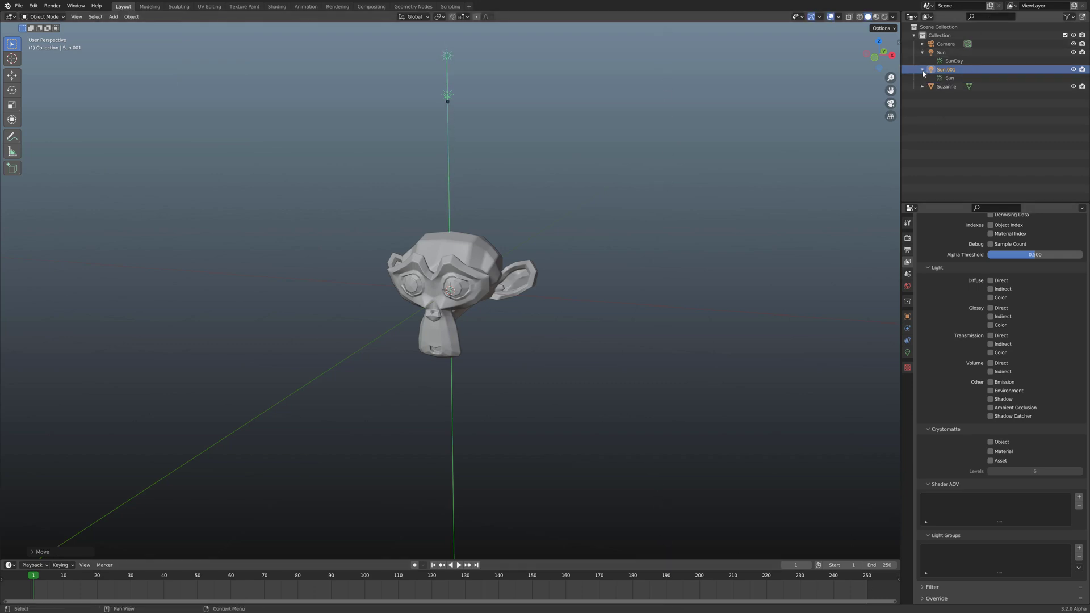
pyautogui.doubleClick(961, 78)
pyautogui.press('End')
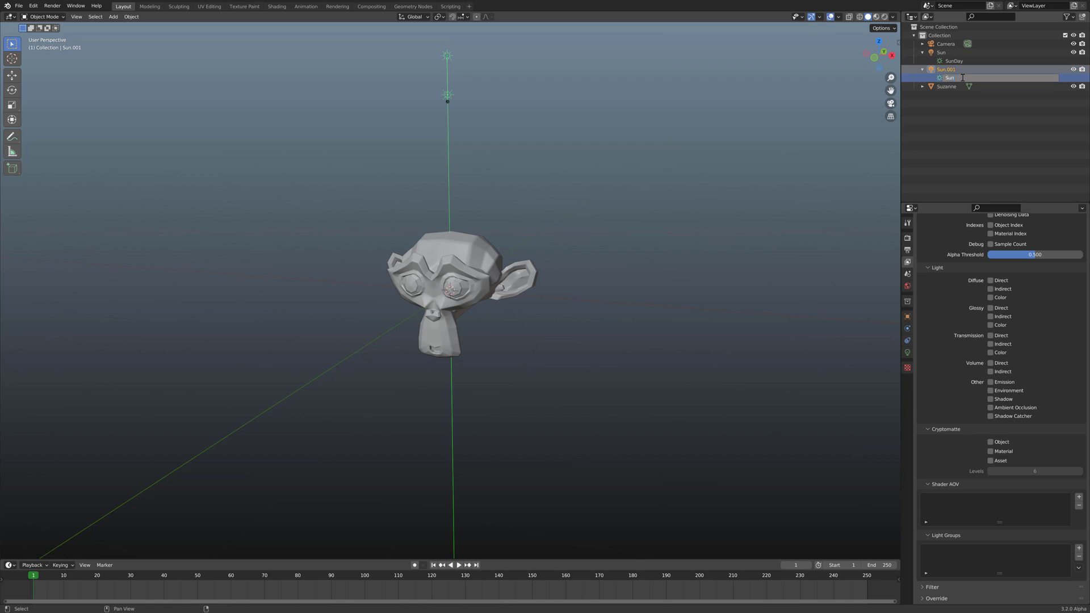
pyautogui.write('Night')
pyautogui.press('Return')
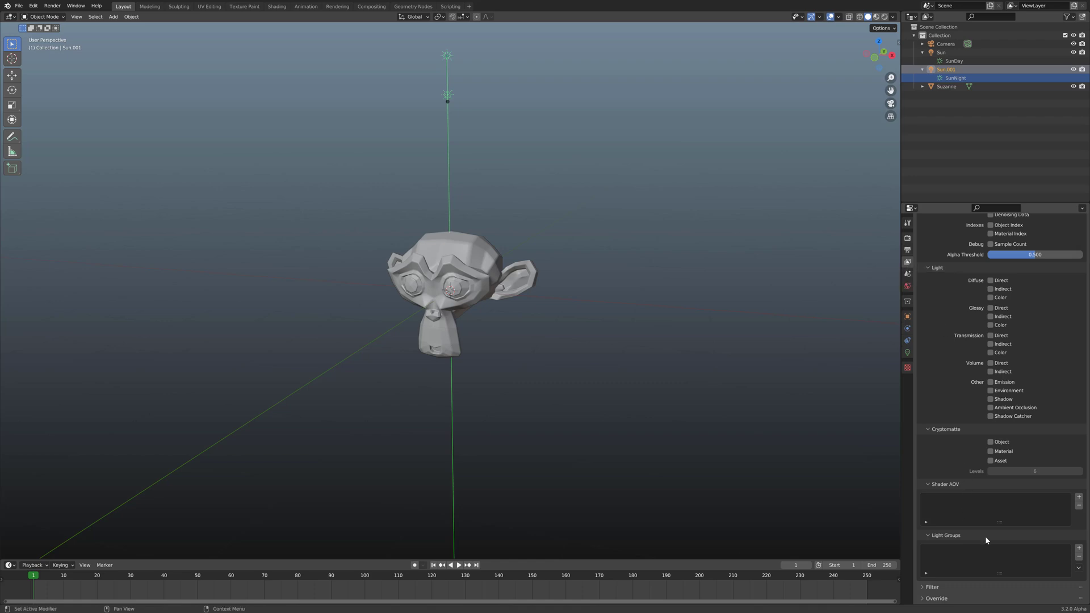
# Create two light groups in the view layer and name them Day and Night
pyautogui.click(1078, 548)
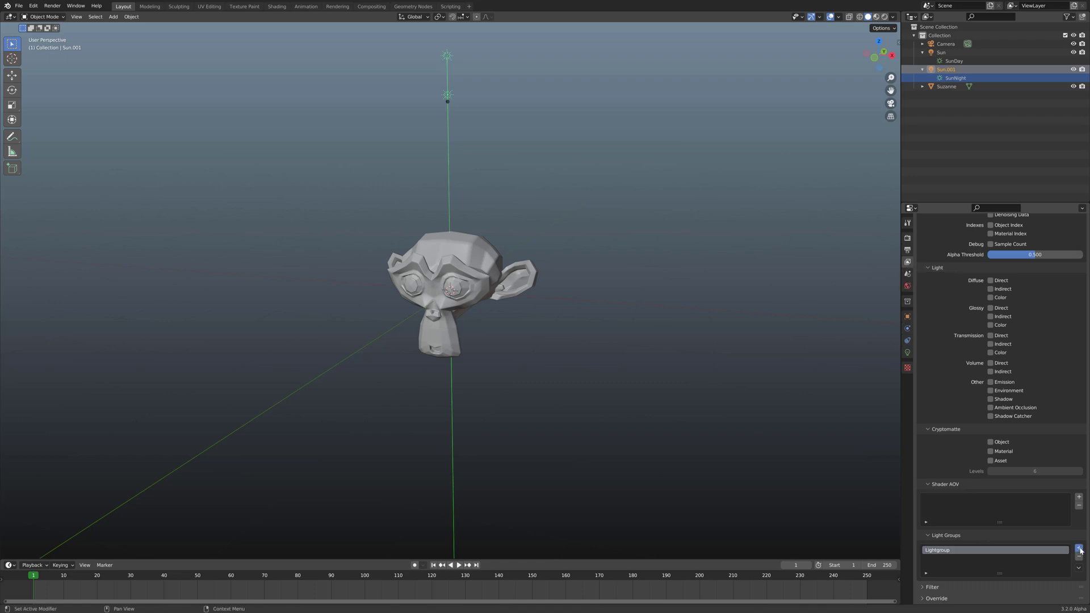
pyautogui.click(1077, 548)
pyautogui.doubleClick(946, 549)
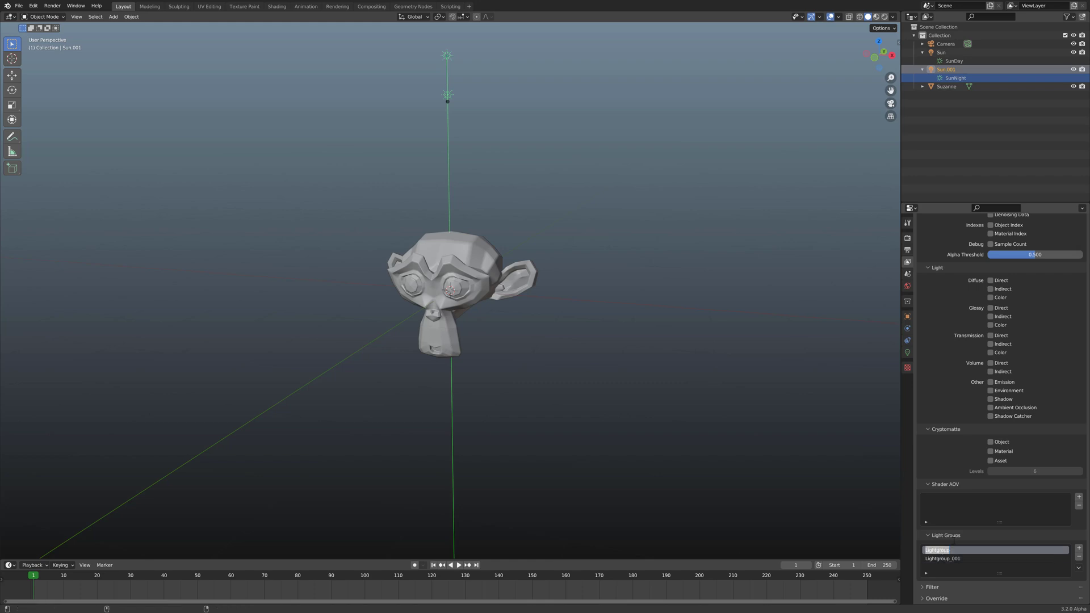
pyautogui.write('Day')
pyautogui.doubleClick(953, 558)
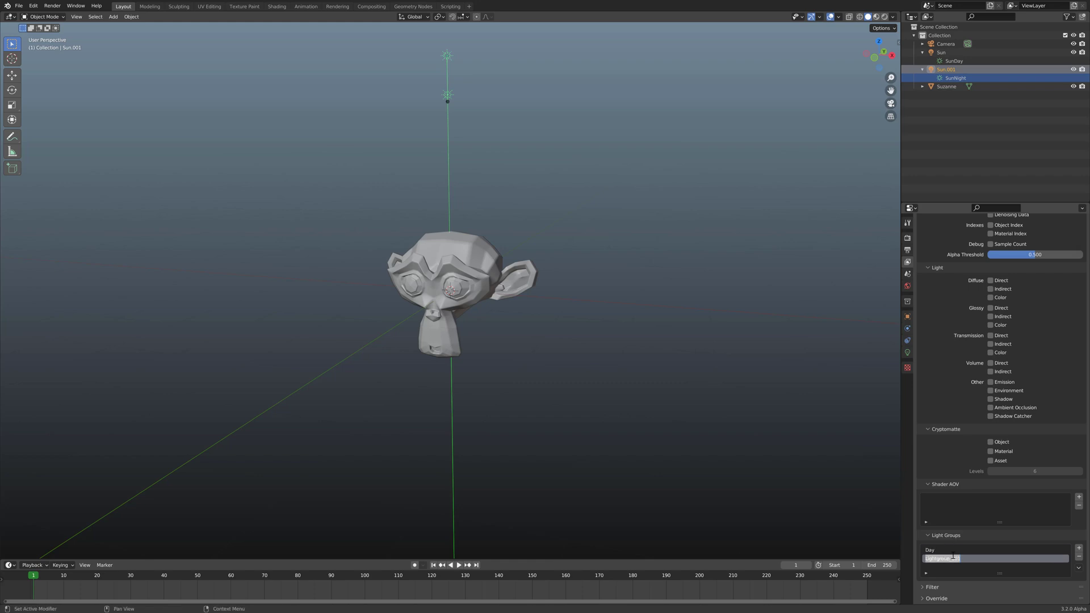
pyautogui.write('Night')
# Assign the first Sun object to the Day light group in its shading settings
pyautogui.click(907, 316)
pyautogui.click(942, 53)
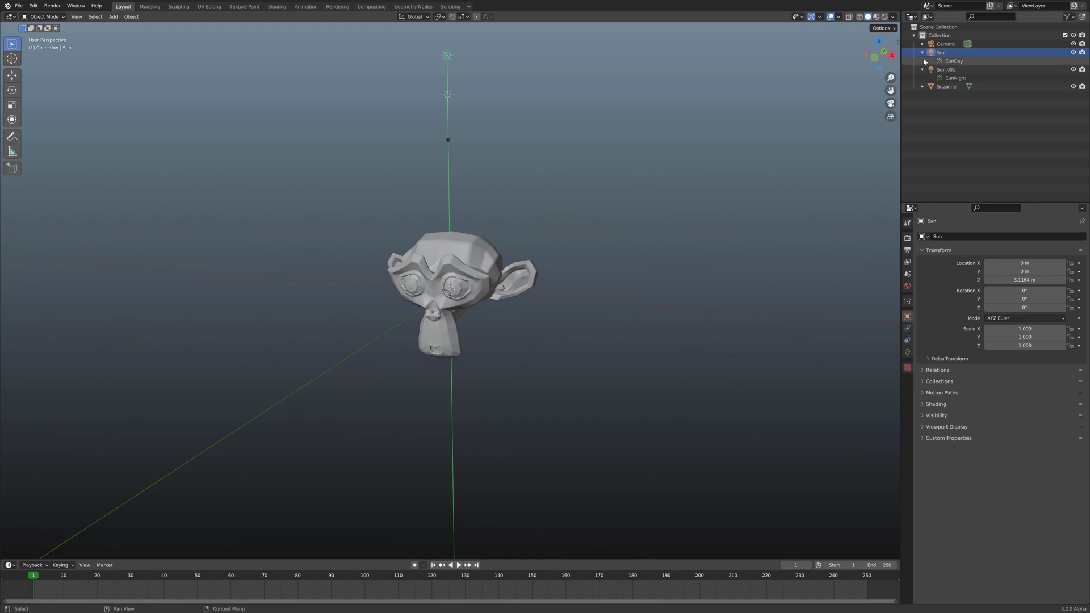
pyautogui.click(923, 404)
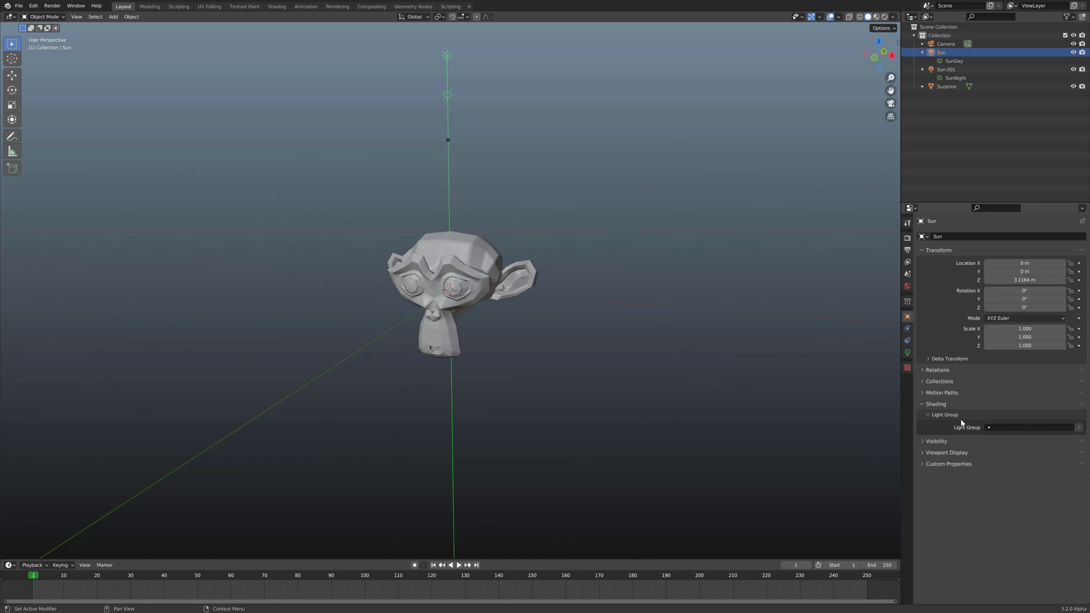
pyautogui.click(991, 424)
pyautogui.click(996, 441)
# Assign the second sun, Sun.001, to the Night light group
pyautogui.click(945, 70)
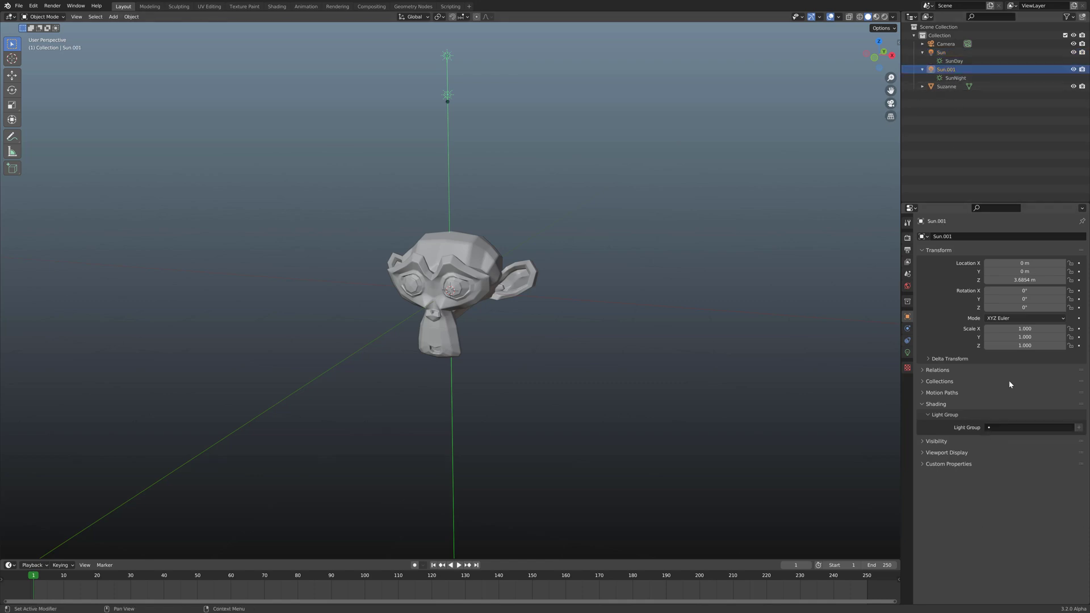
pyautogui.click(1031, 426)
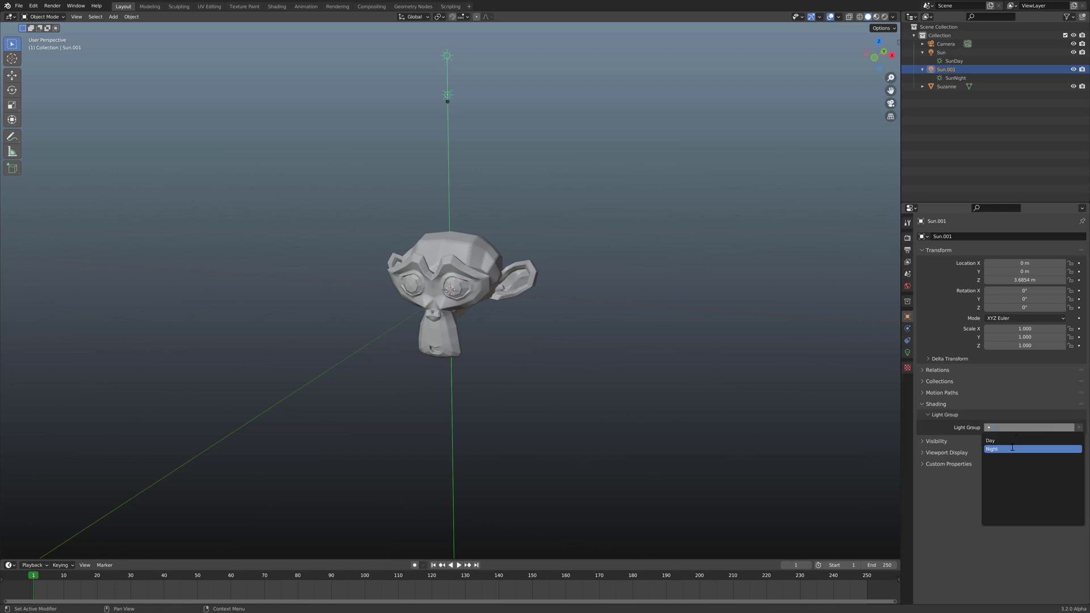
pyautogui.click(1004, 448)
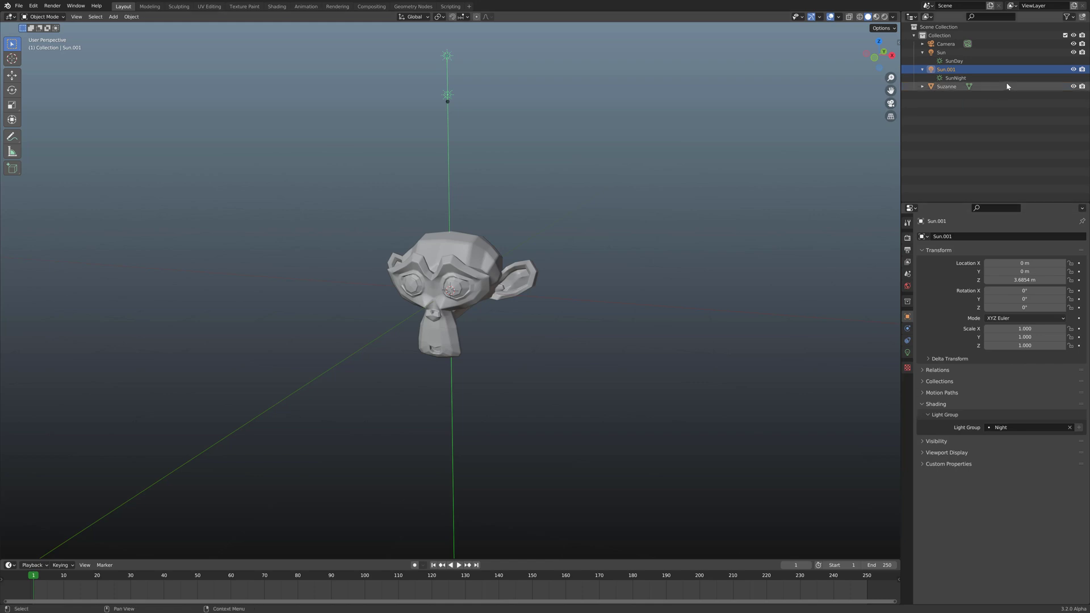
# Set the SunDay light's strength to 2.590 and SunNight's to 0.320, with the viewport in rendered shading
pyautogui.click(944, 53)
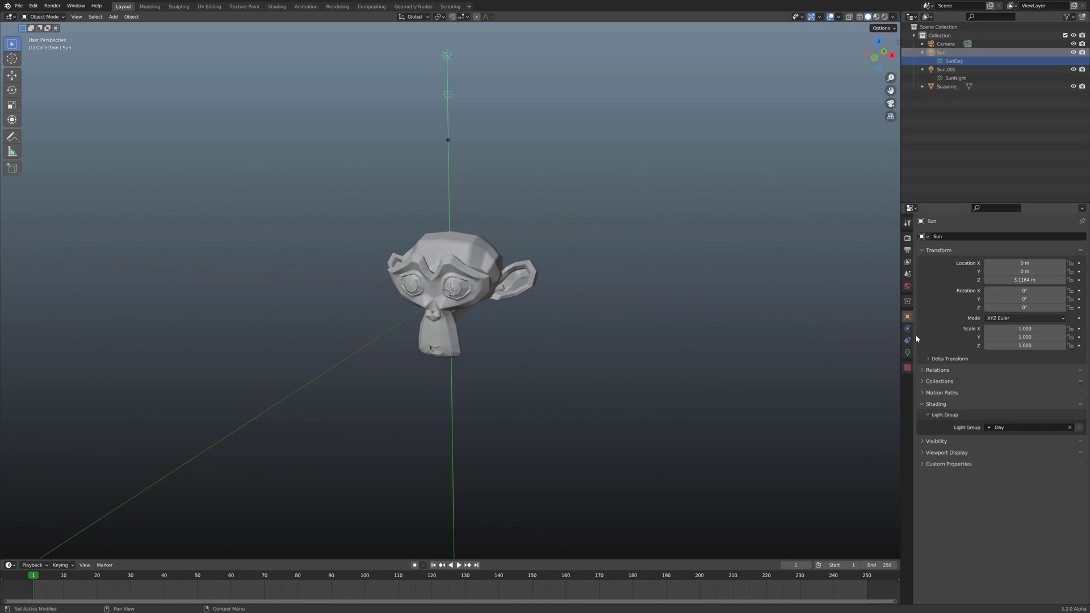
pyautogui.click(907, 353)
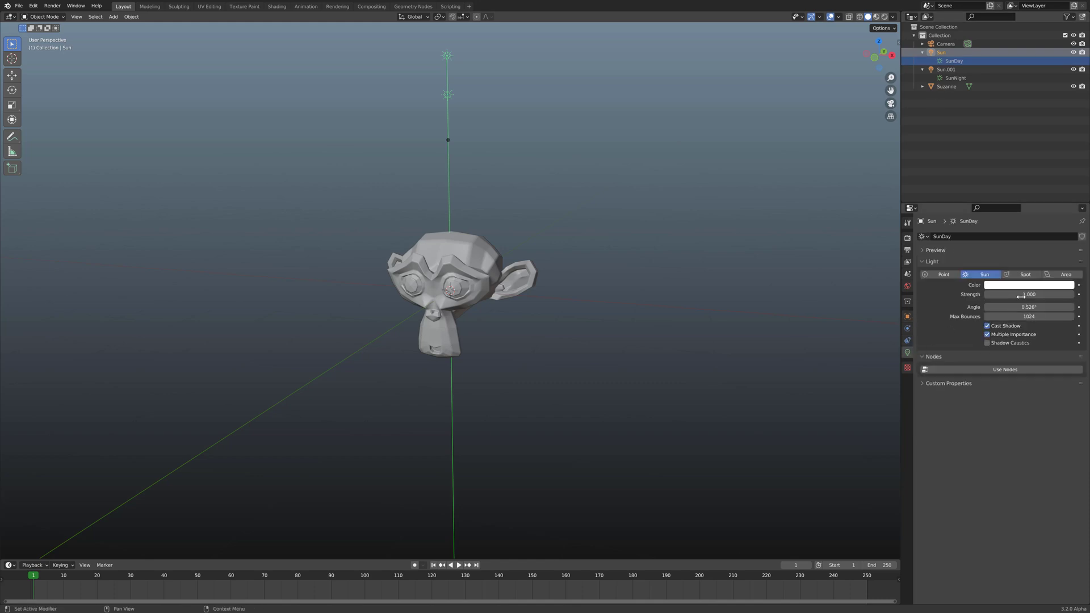
pyautogui.moveTo(1028, 294); pyautogui.dragTo(1055, 294)
pyautogui.click(885, 17)
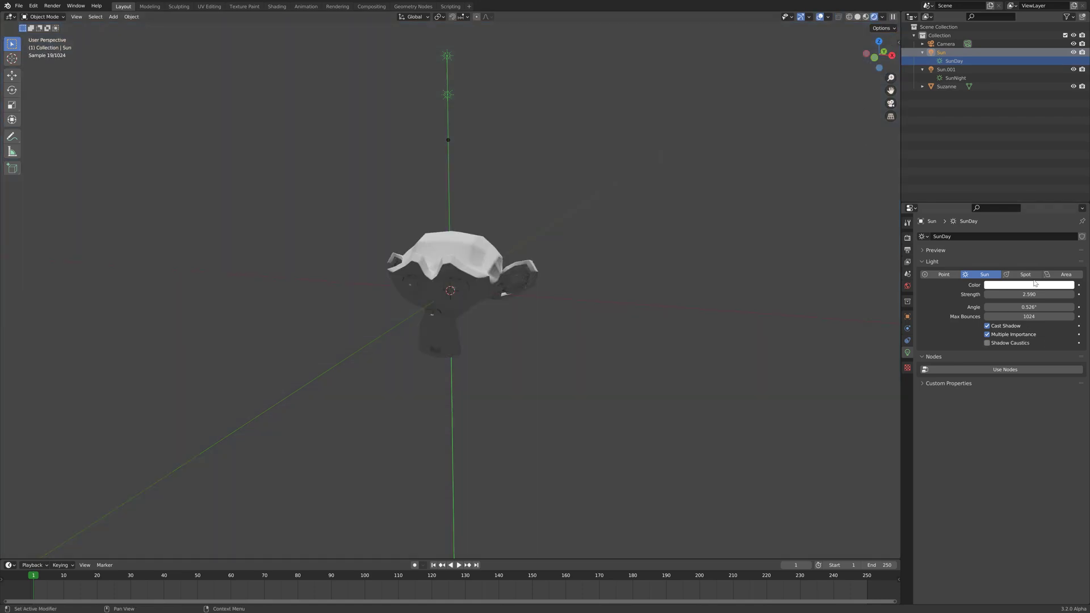
pyautogui.click(955, 70)
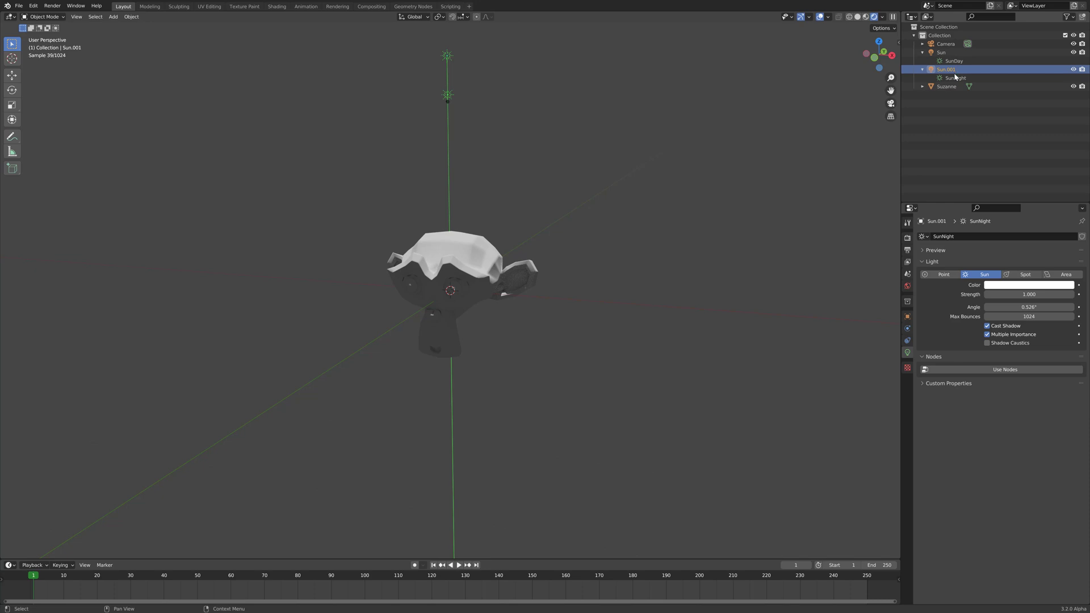
pyautogui.moveTo(1028, 294); pyautogui.dragTo(983, 294)
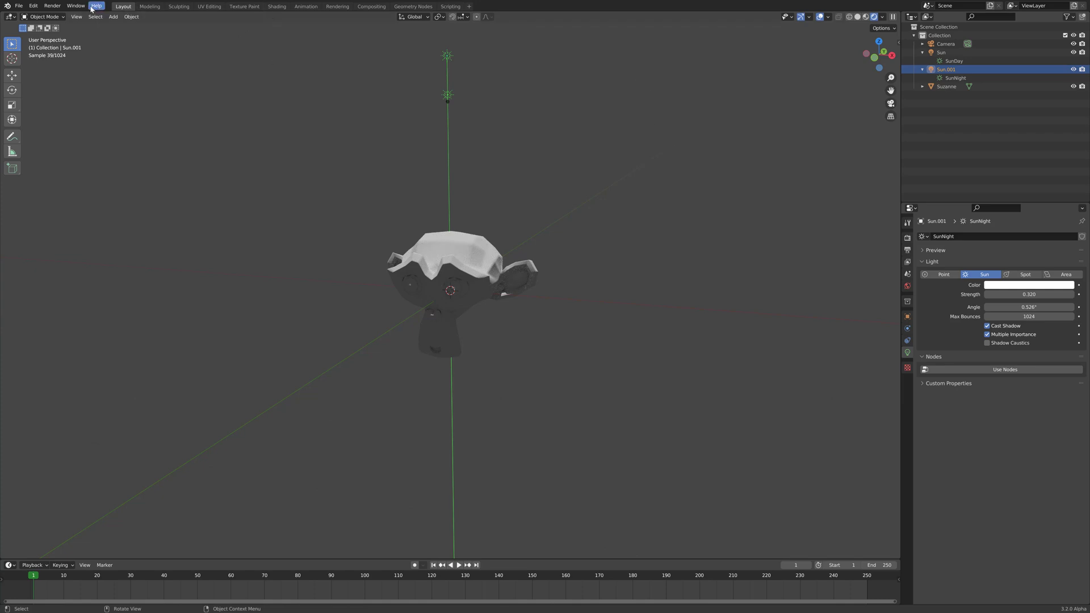
# Render the scene as a still image, inspect the result and close the render window
pyautogui.click(52, 5)
pyautogui.click(63, 16)
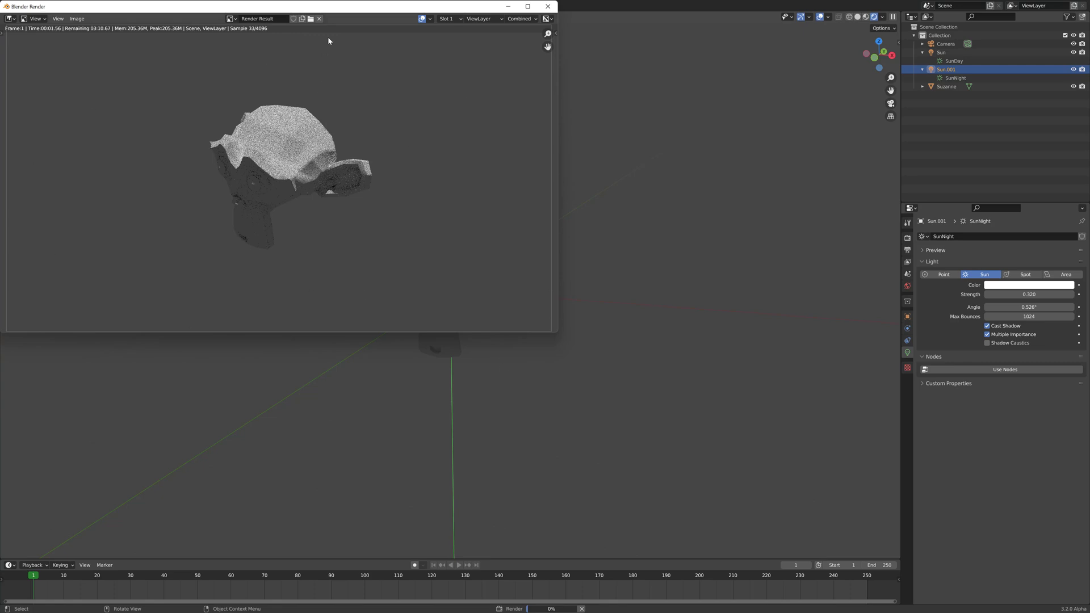
pyautogui.moveTo(328, 6); pyautogui.dragTo(571, 59)
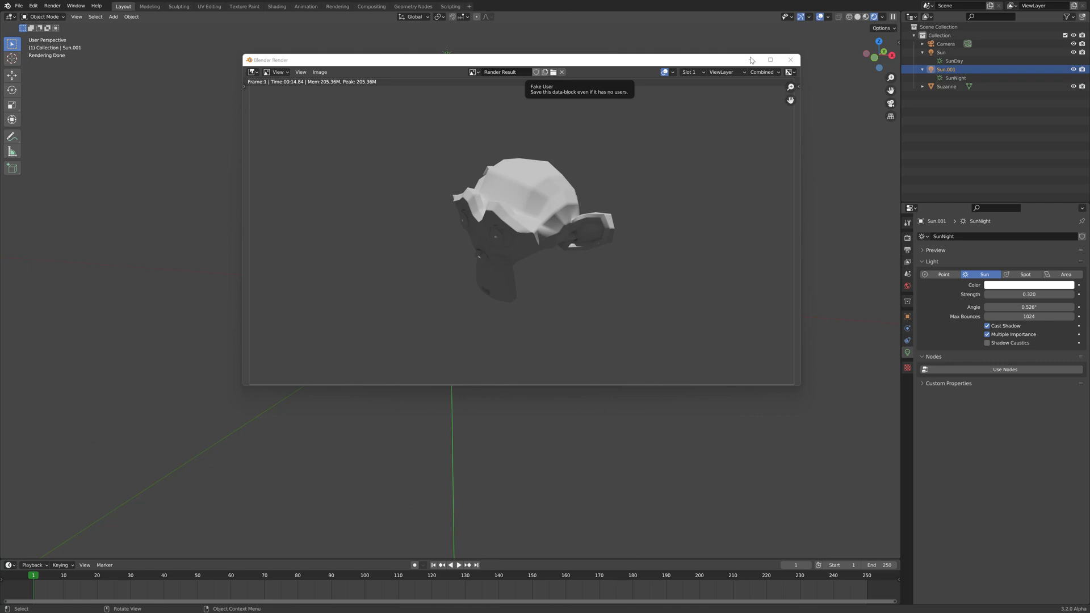
pyautogui.click(791, 59)
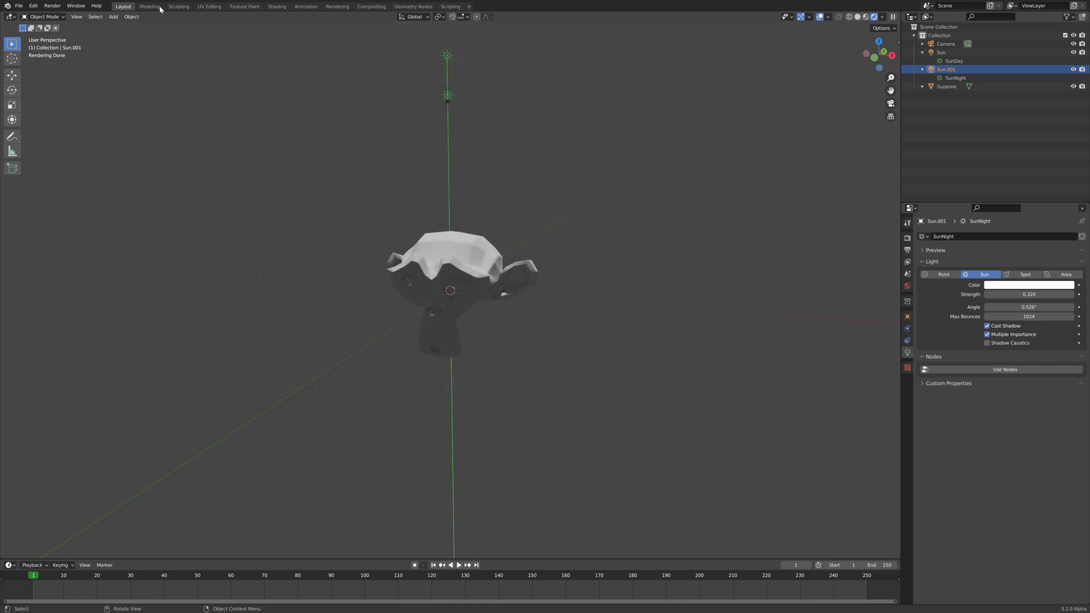
# Switch to the Compositing workspace and enable nodes for the scene's compositor
pyautogui.click(370, 6)
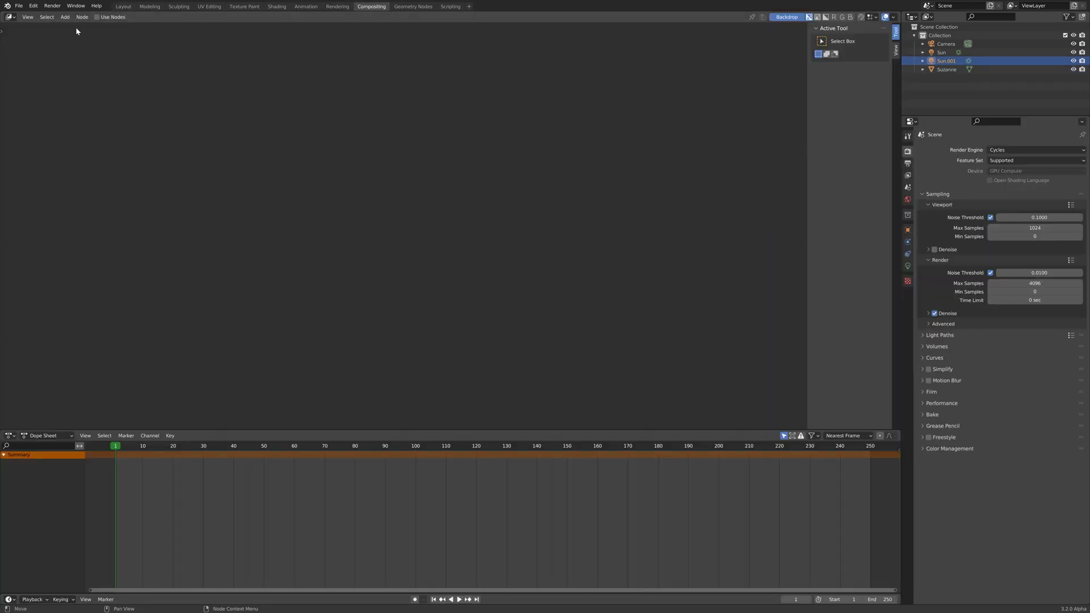
pyautogui.click(96, 17)
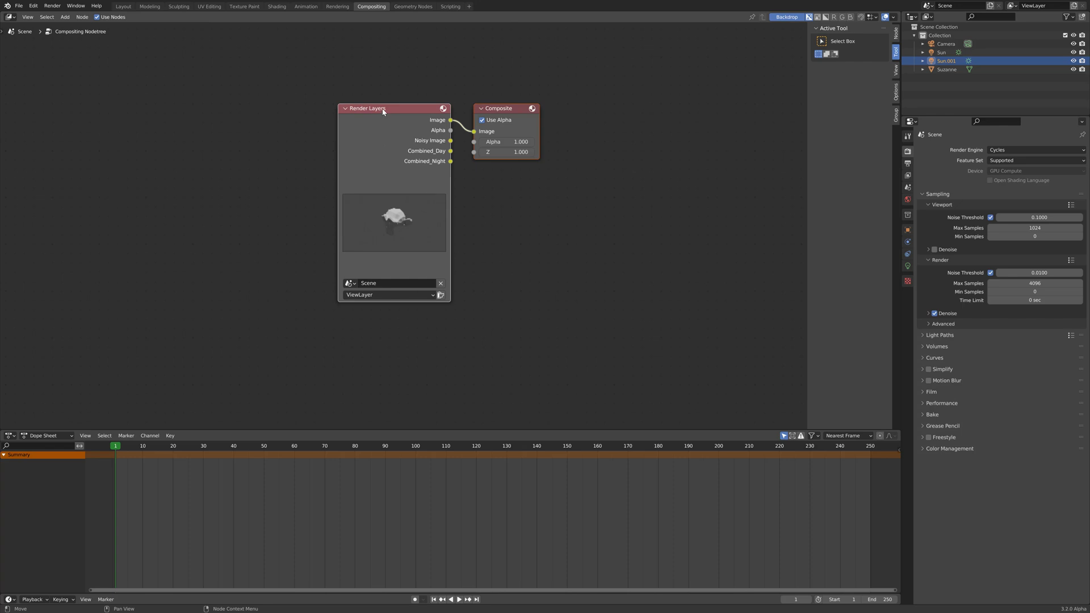
# Space out the Composite node and link Combined_Day to a second Composite node below it with its preview shown
pyautogui.press('Home')
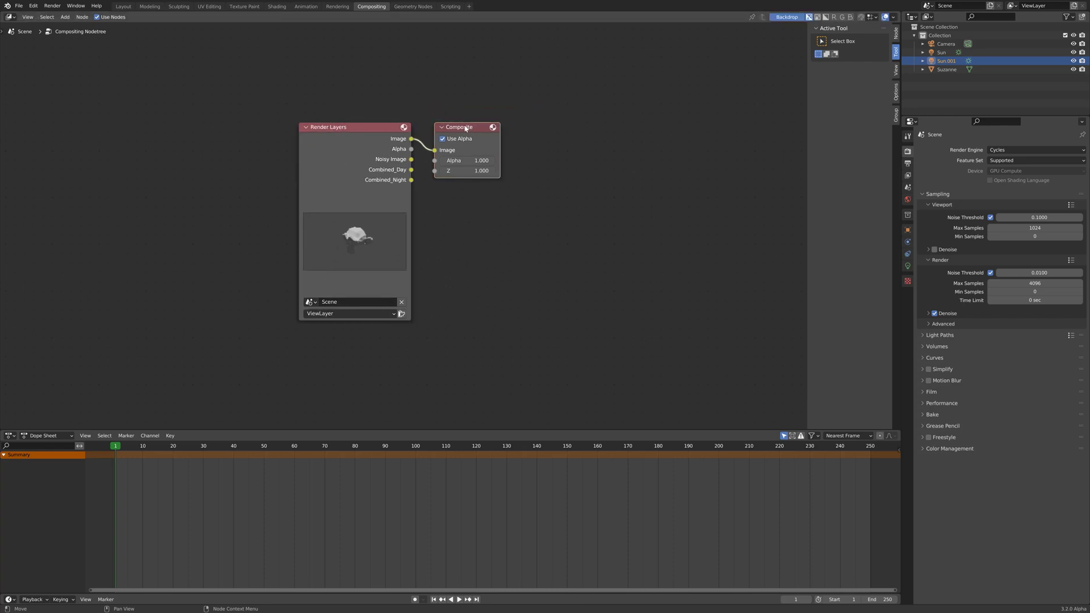
pyautogui.moveTo(467, 132); pyautogui.dragTo(601, 133)
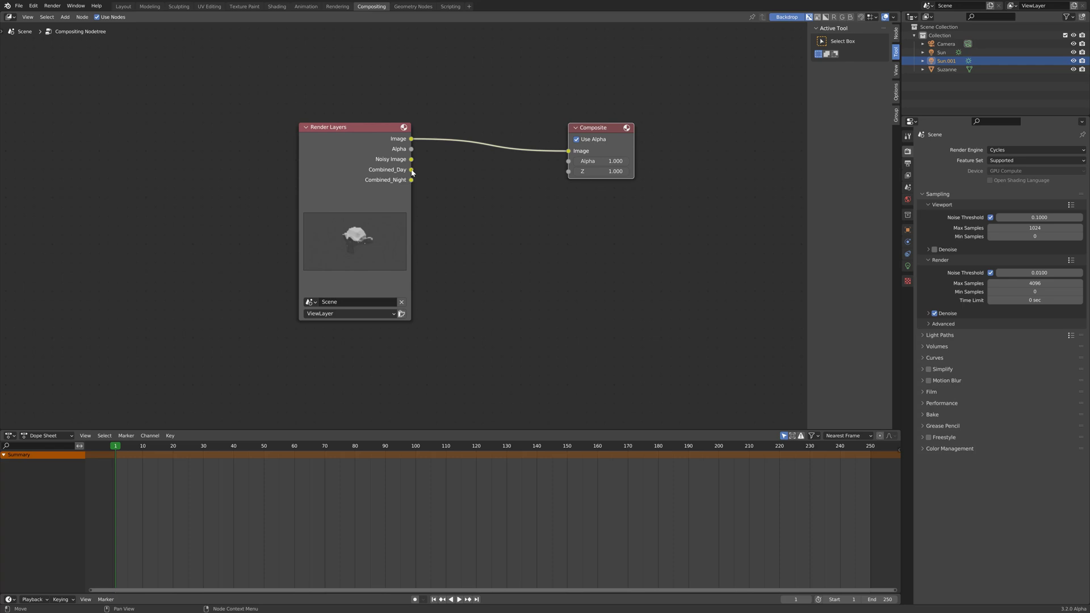
pyautogui.moveTo(411, 170); pyautogui.dragTo(490, 226)
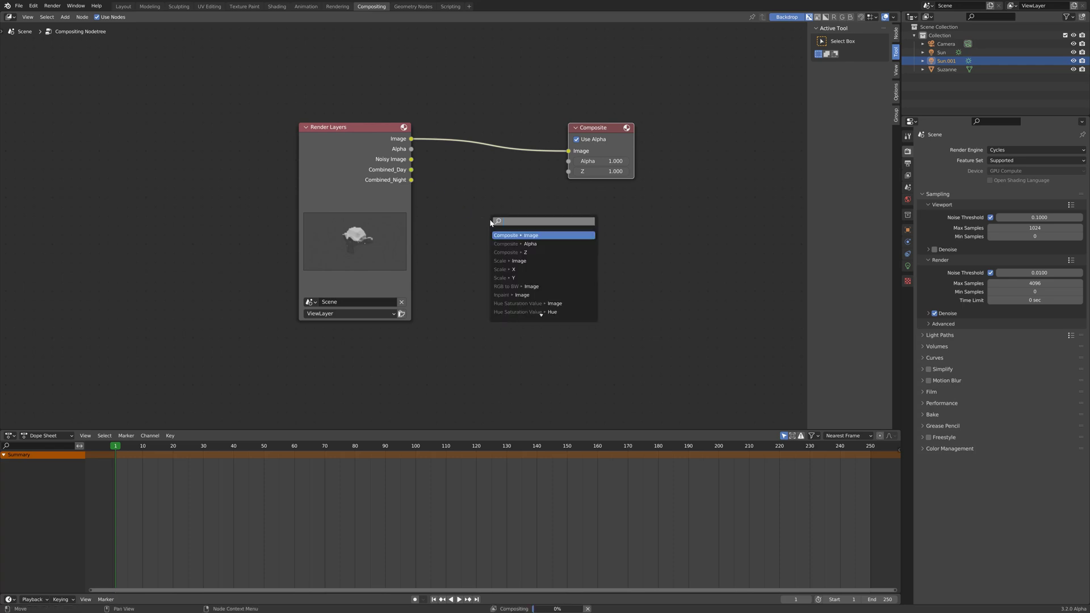
pyautogui.click(550, 235)
pyautogui.click(588, 251)
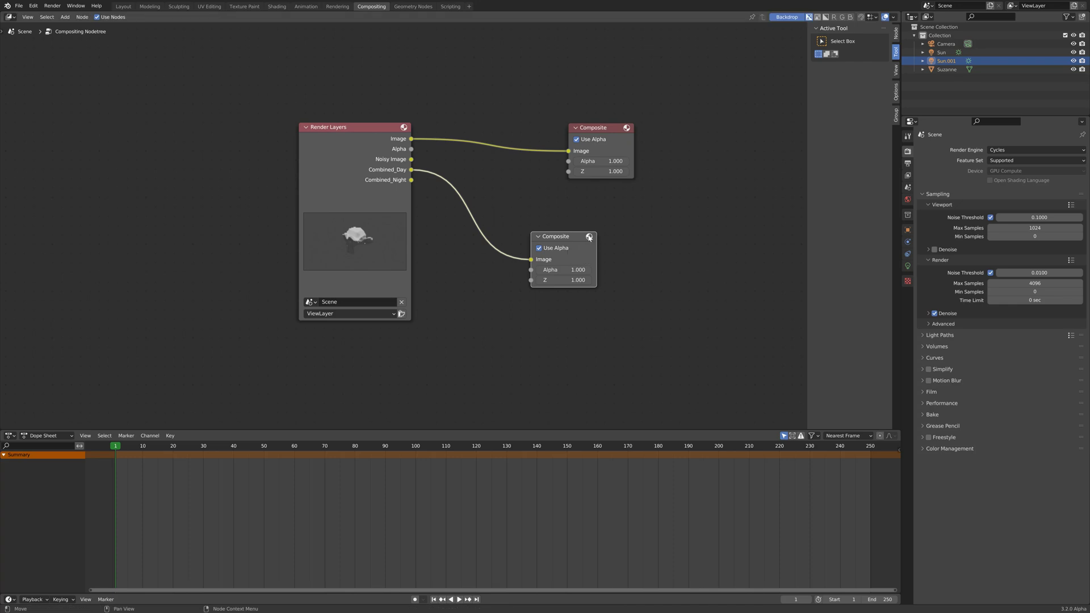
pyautogui.click(589, 236)
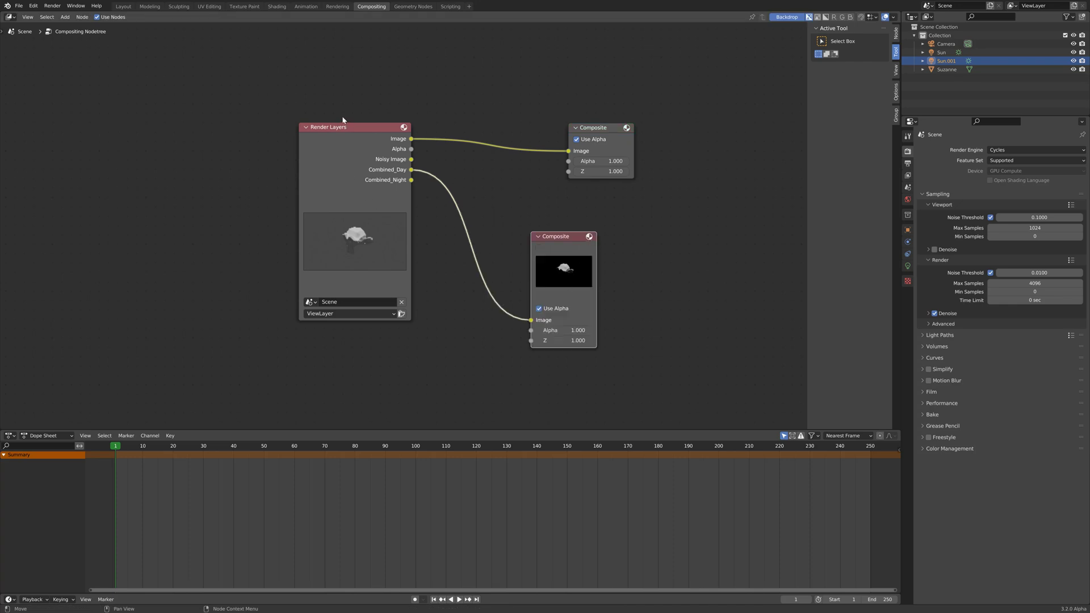
pyautogui.moveTo(575, 232); pyautogui.dragTo(585, 222)
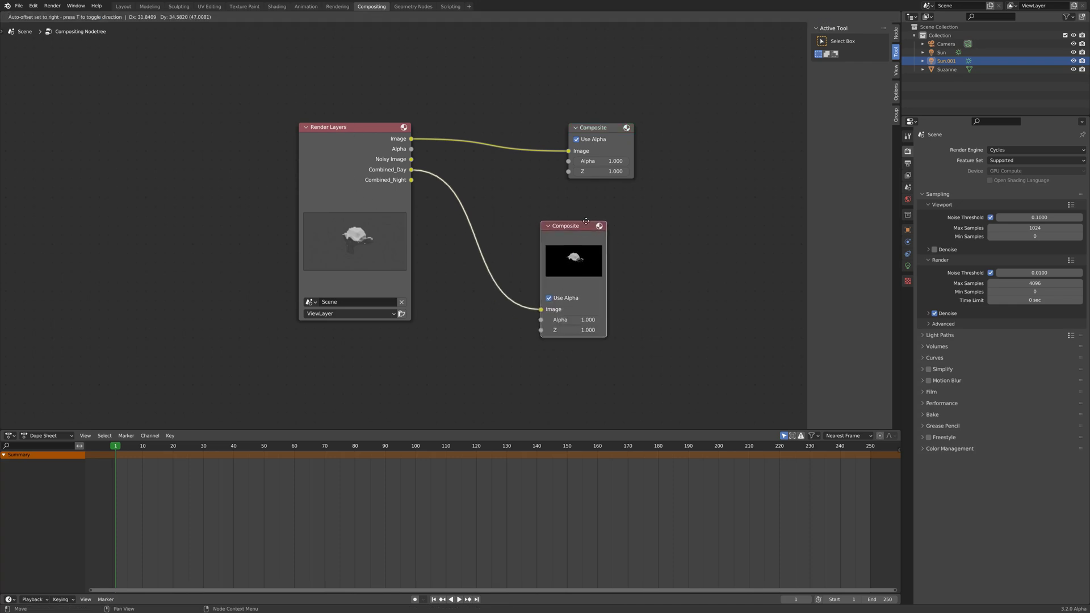
# Link Combined_Day to the original Composite node with its preview shown, and link Combined_Night to a new Composite node above it
pyautogui.moveTo(411, 169); pyautogui.dragTo(569, 150)
pyautogui.click(627, 135)
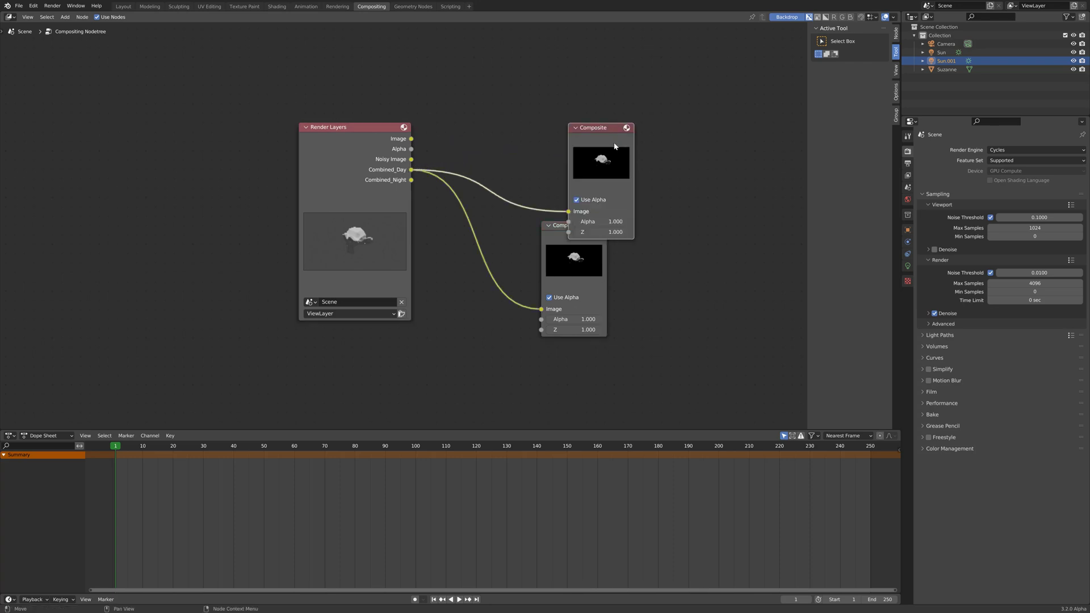
pyautogui.click(417, 182)
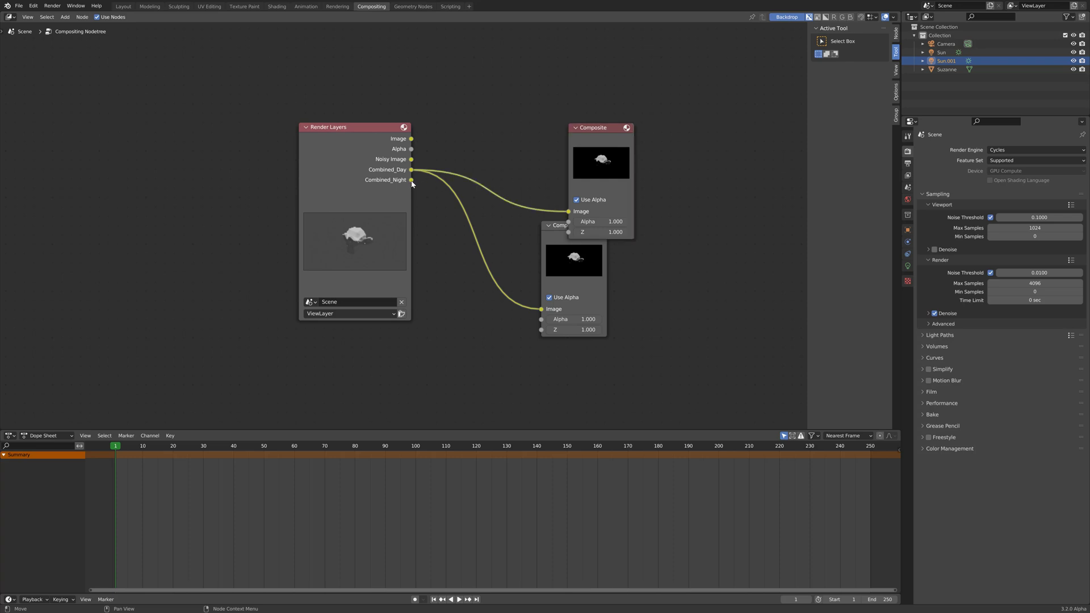
pyautogui.moveTo(412, 183); pyautogui.dragTo(491, 87)
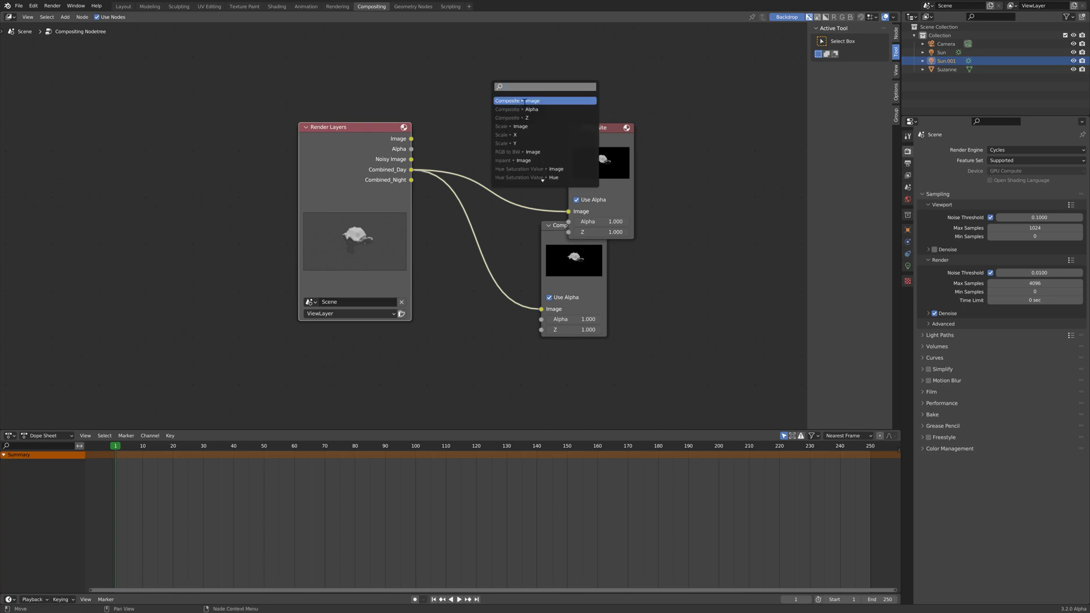
pyautogui.click(515, 101)
pyautogui.click(547, 73)
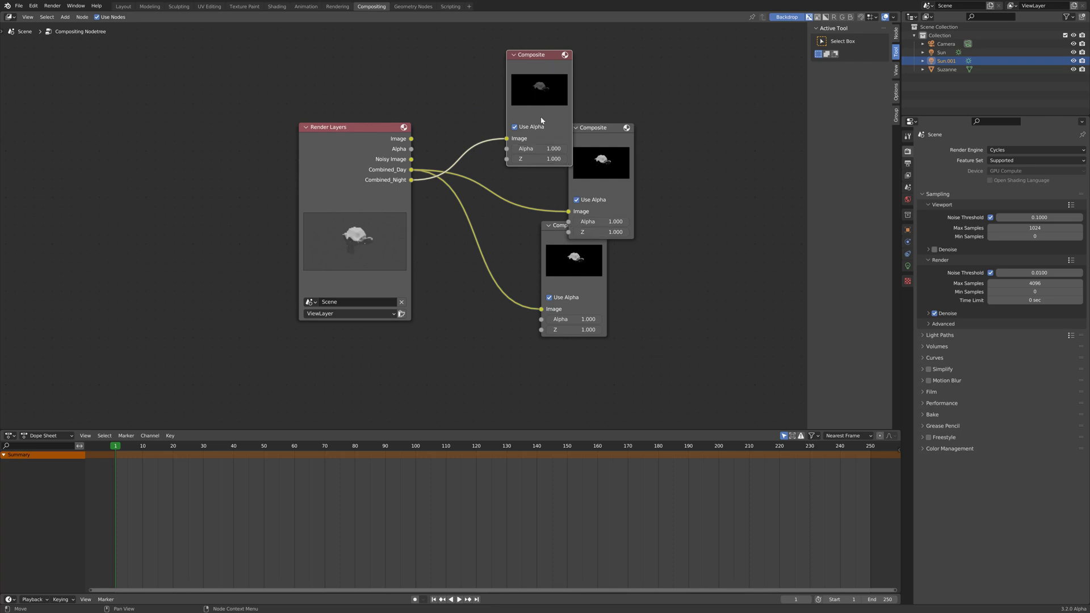
# Delete all three Composite nodes, previewing Combined_Night in the original one before removing it
pyautogui.press('x')
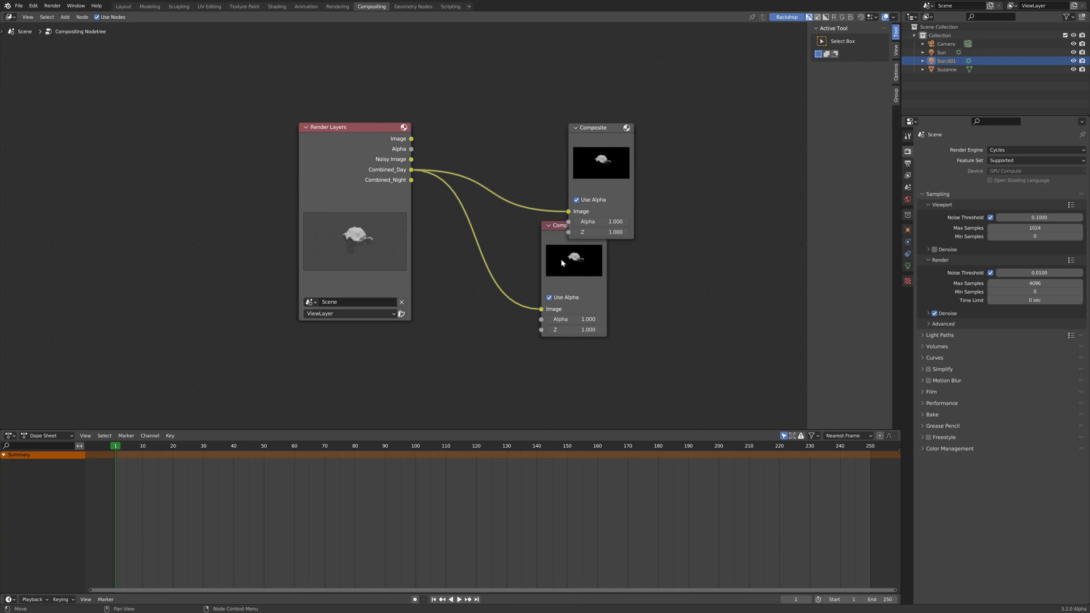
pyautogui.press('x')
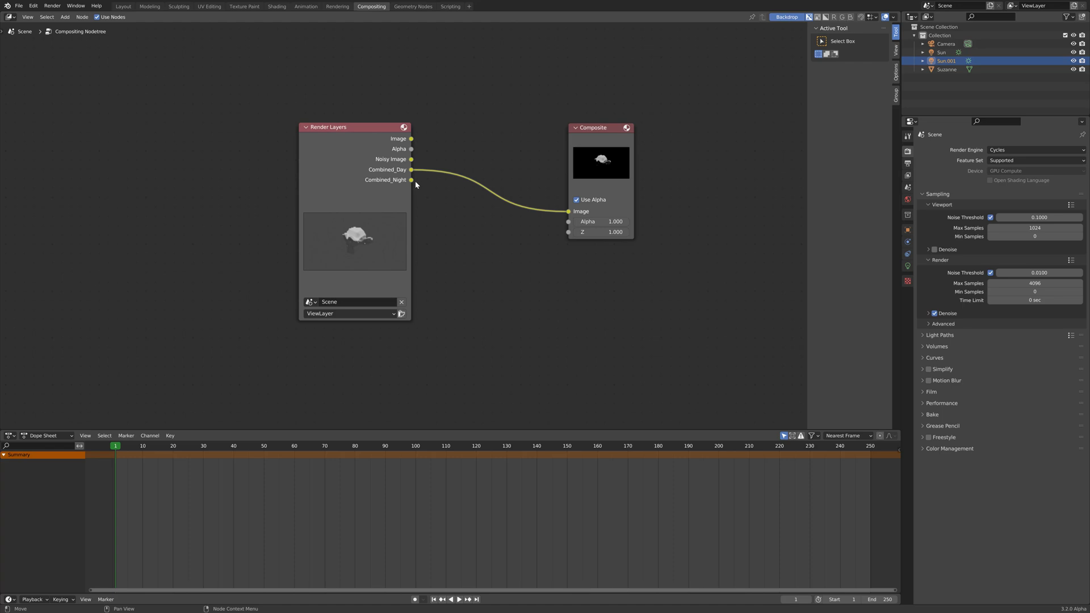
pyautogui.moveTo(412, 181); pyautogui.dragTo(568, 211)
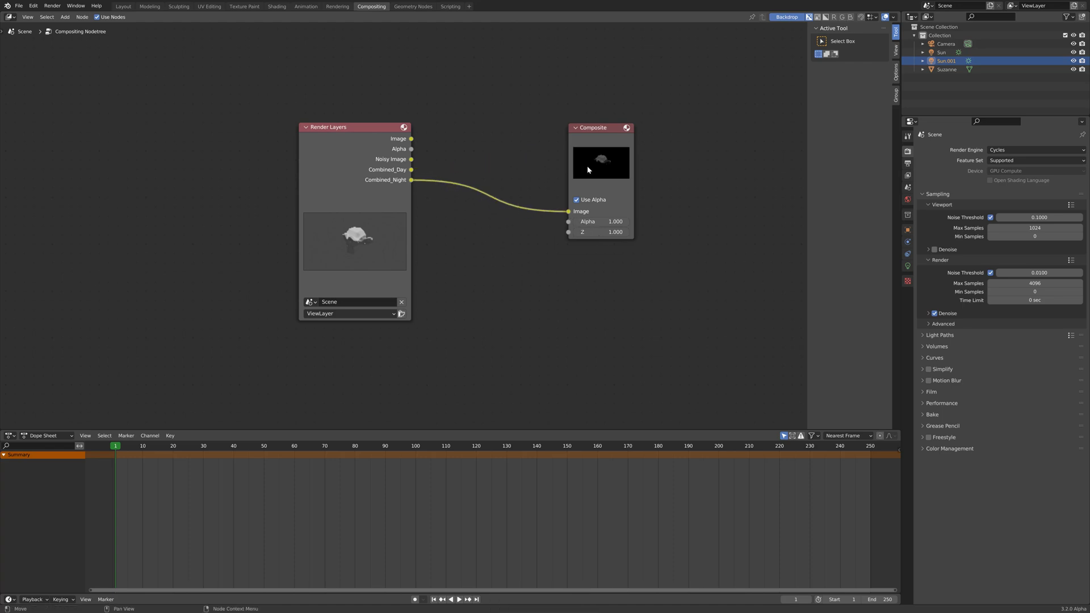
pyautogui.click(601, 127)
pyautogui.press('x')
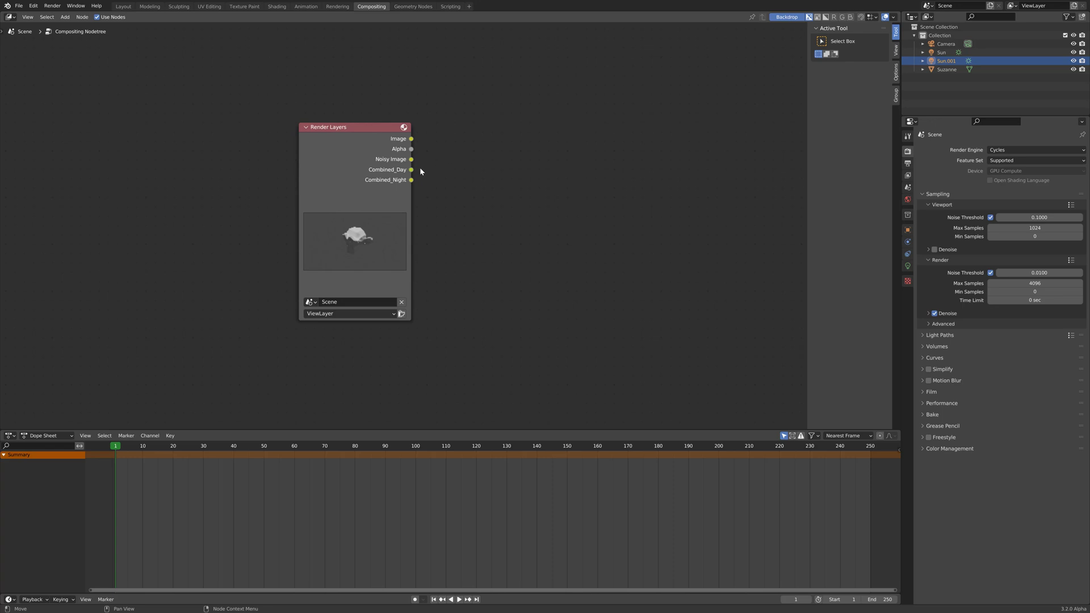
# Add a Mix node with Combined_Day linked to its first Image input and Combined_Night to its second
pyautogui.moveTo(420, 171); pyautogui.dragTo(501, 189)
pyautogui.write('m')
pyautogui.press('Down')
pyautogui.press('Down')
pyautogui.press('Down')
pyautogui.press('Down')
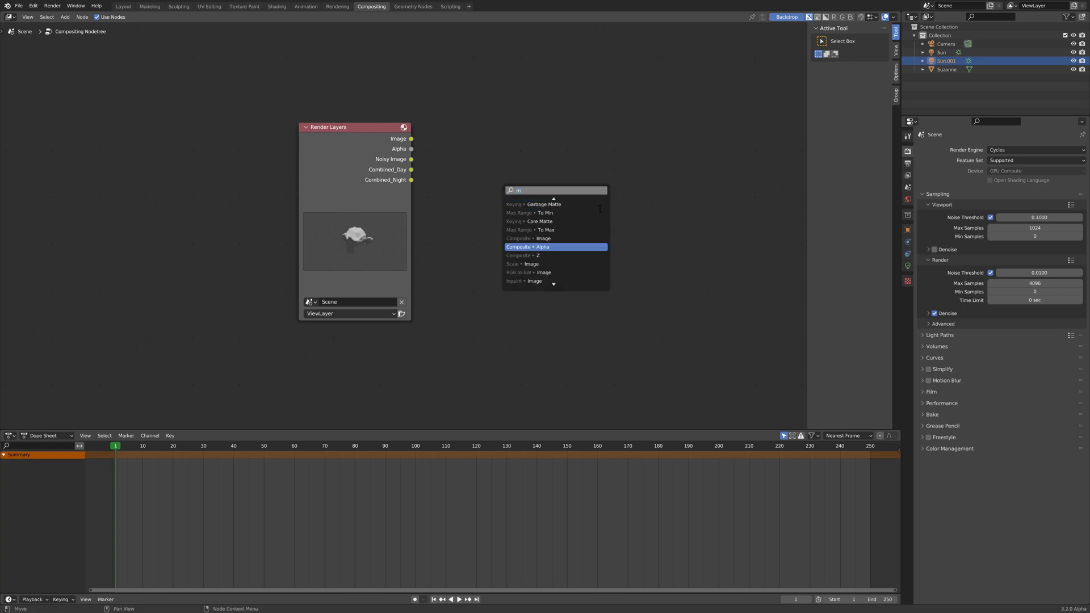
pyautogui.write('ix')
pyautogui.press('Return')
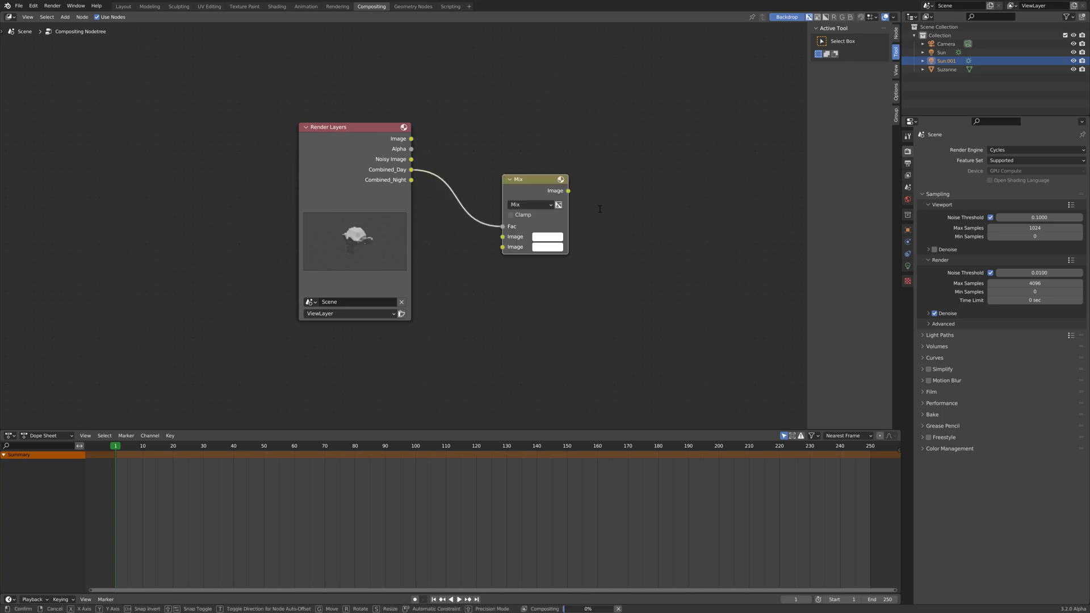
pyautogui.click(630, 180)
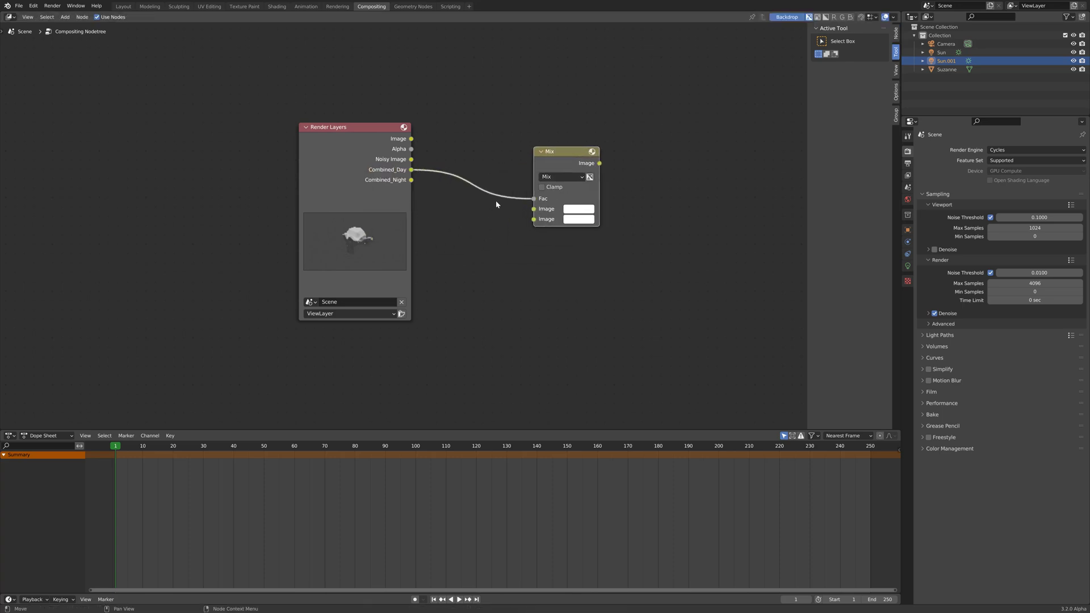
pyautogui.moveTo(411, 169); pyautogui.dragTo(533, 209)
pyautogui.moveTo(411, 180); pyautogui.dragTo(533, 221)
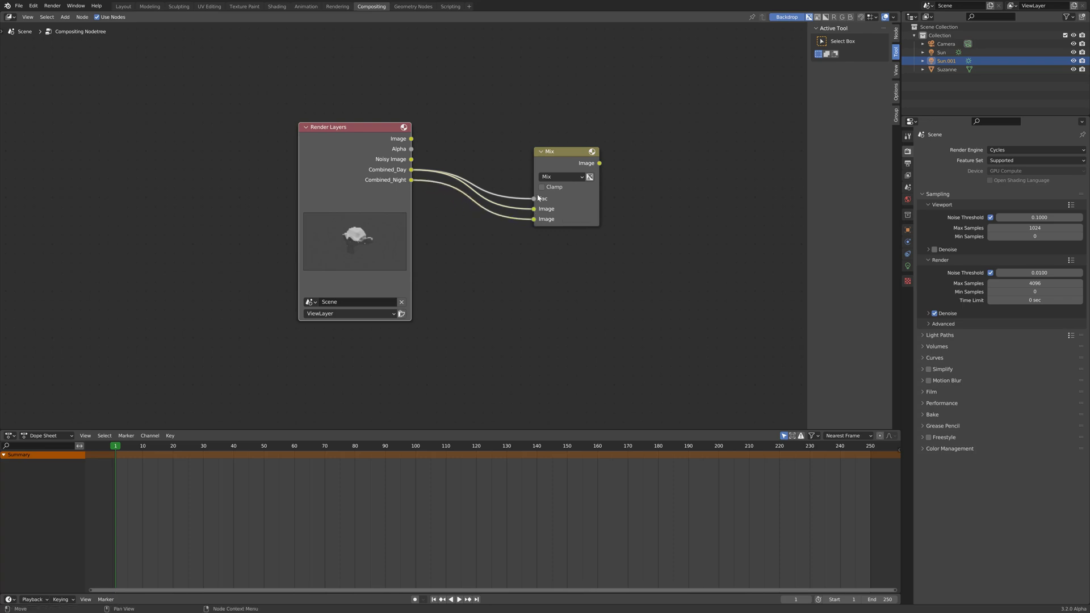
# Add a Value node above the Render Layers node's output side and link it to the Mix node's Fac input
pyautogui.rightClick(447, 109)
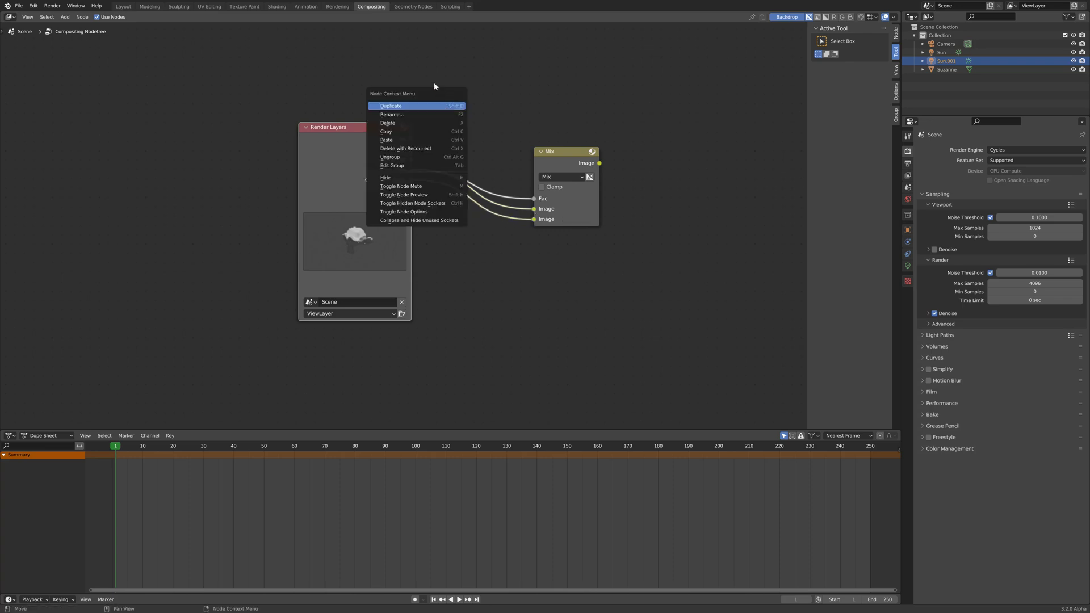
pyautogui.click(66, 17)
pyautogui.click(76, 27)
pyautogui.write('va')
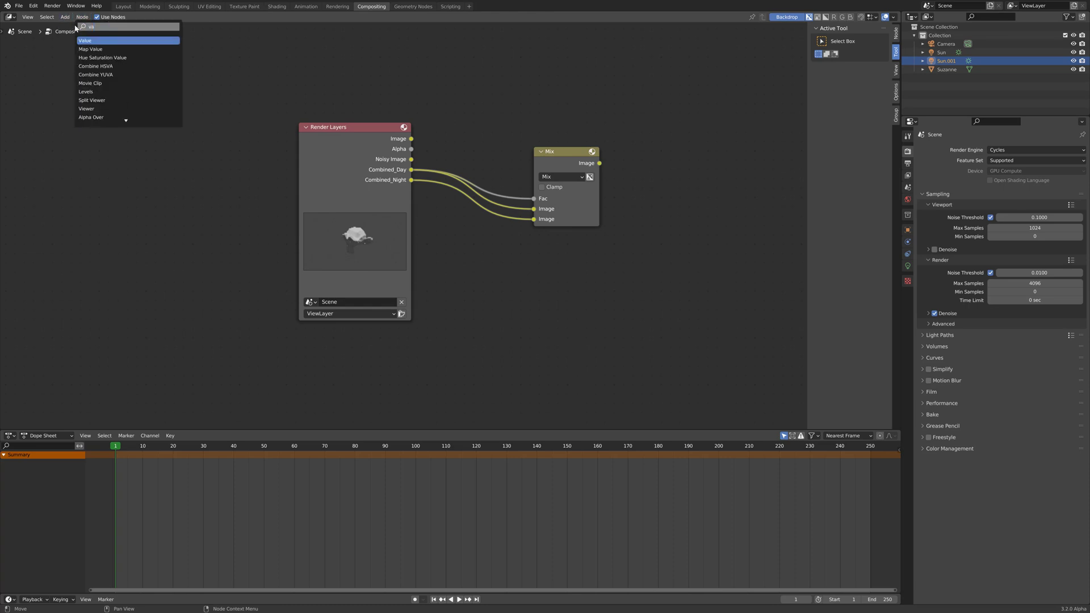
pyautogui.click(90, 40)
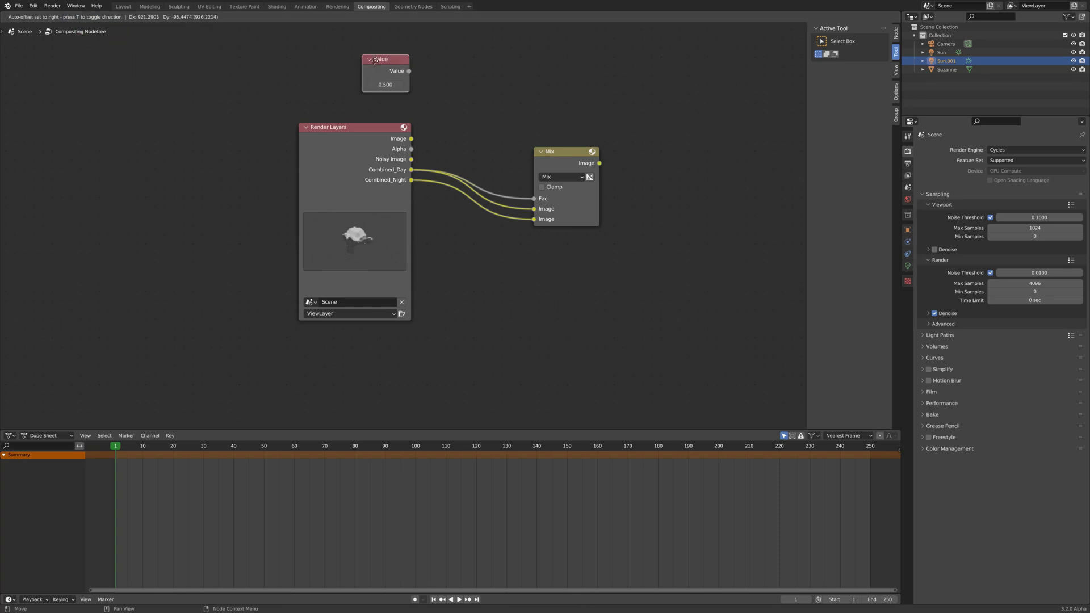
pyautogui.click(448, 90)
pyautogui.moveTo(474, 85); pyautogui.dragTo(552, 193)
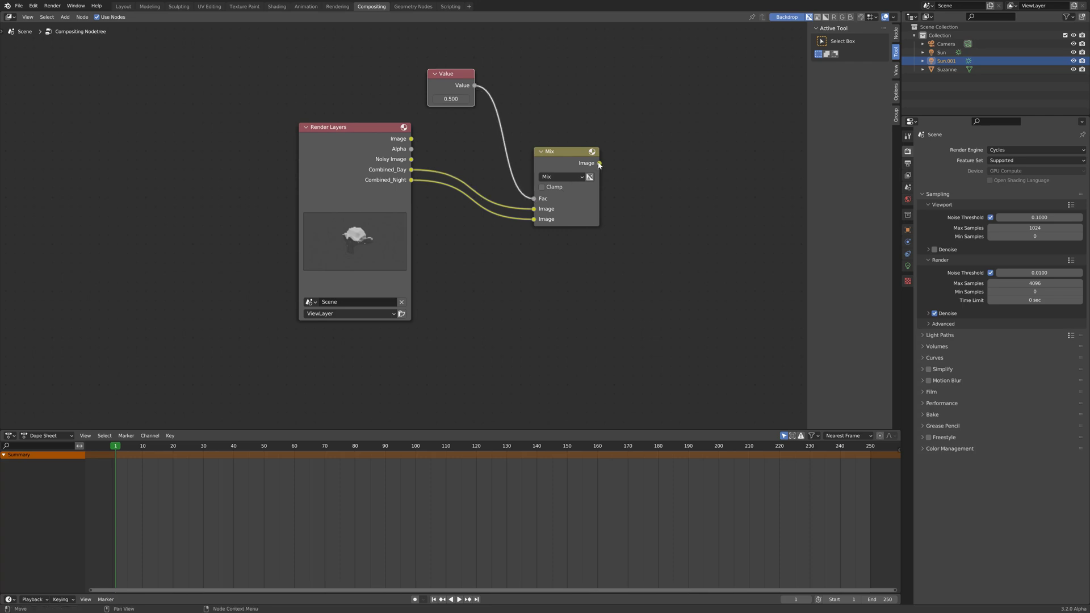
# Link the Mix node's Image output to a new Composite node and place it beside the Mix node
pyautogui.moveTo(599, 164); pyautogui.dragTo(655, 165)
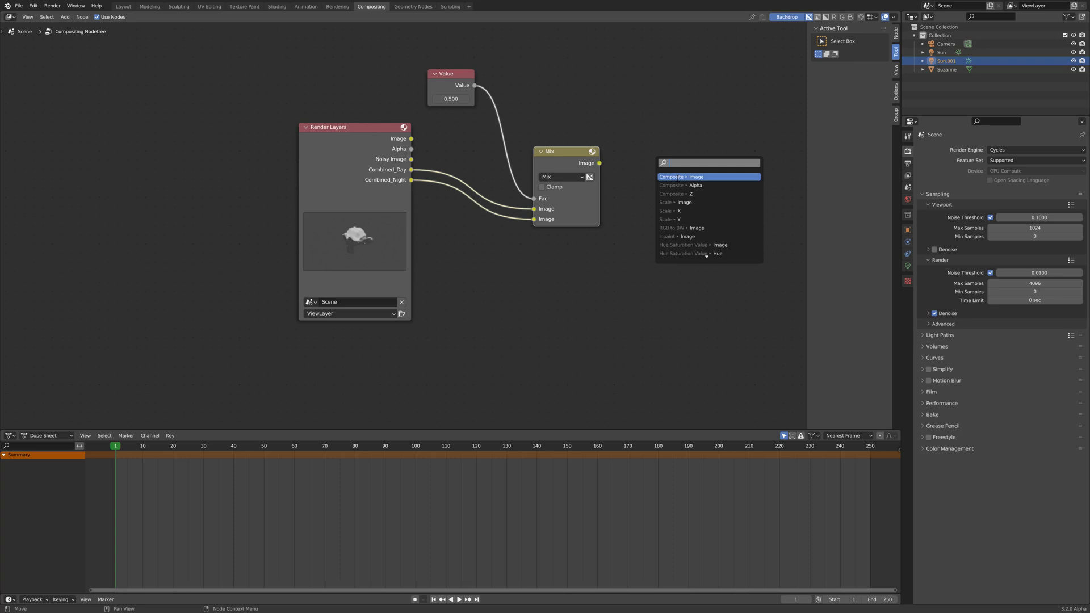
pyautogui.click(676, 177)
pyautogui.click(710, 198)
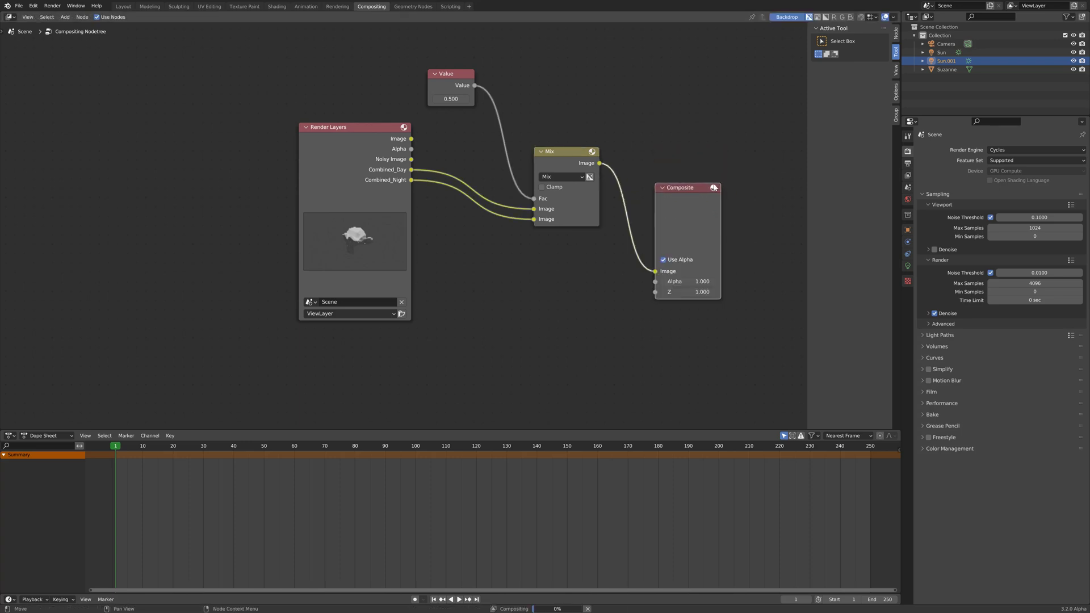
pyautogui.moveTo(710, 198); pyautogui.dragTo(734, 161)
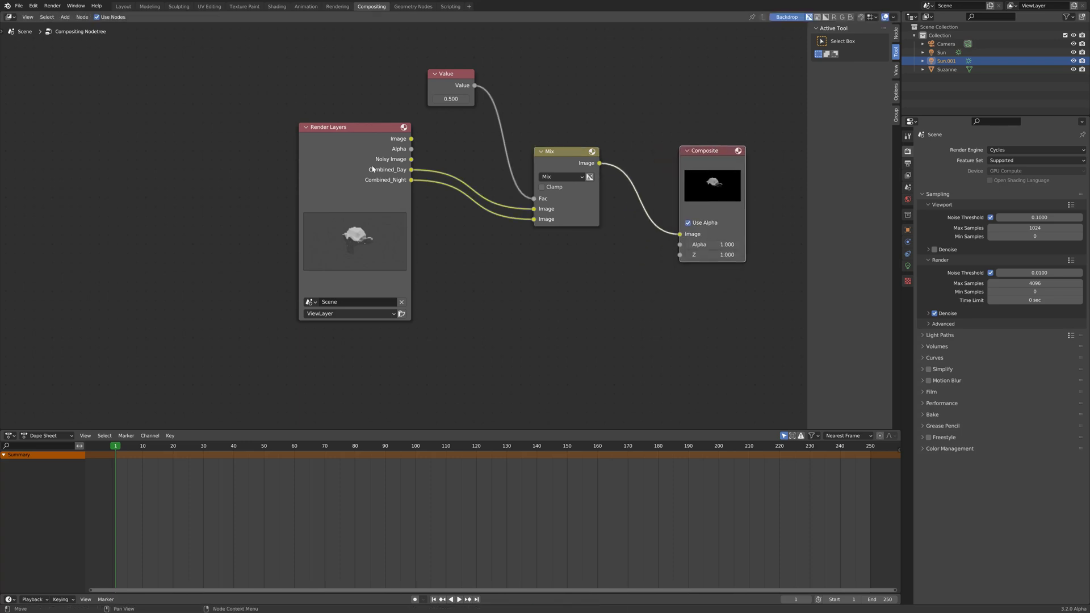
# Set the Value node that drives the Mix factor to 0.000
pyautogui.moveTo(451, 98)
pyautogui.mouseDown()
pyautogui.moveTo(505, 99)
pyautogui.moveTo(447, 99)
pyautogui.mouseUp()
pyautogui.click(466, 99)
pyautogui.moveTo(454, 99); pyautogui.dragTo(420, 103)
# Open the preferences and set the scene's render engine to Eevee Next
pyautogui.click(33, 6)
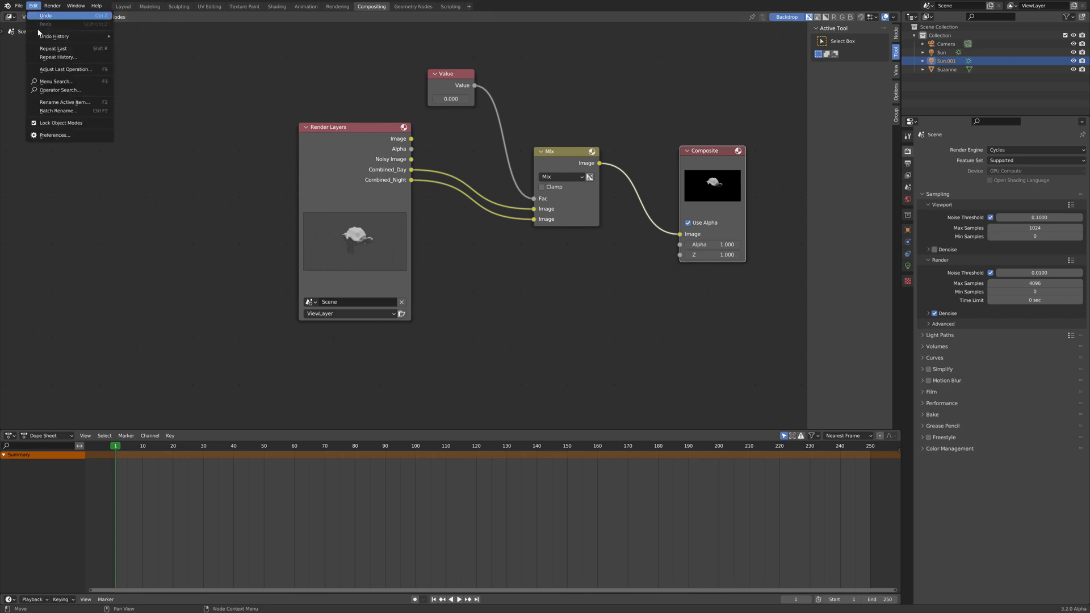
pyautogui.click(62, 134)
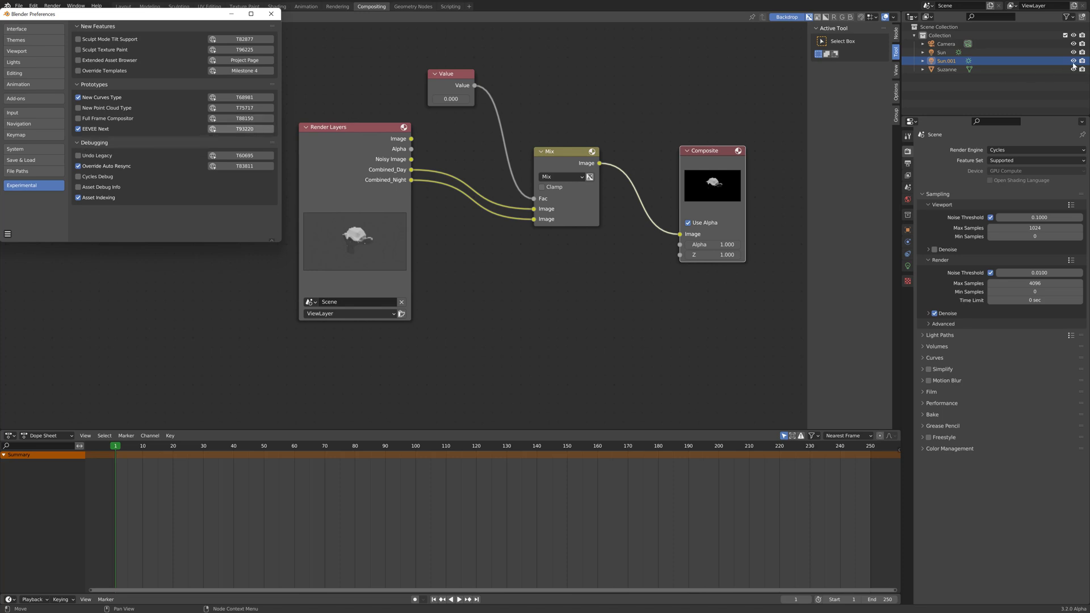
pyautogui.click(1070, 149)
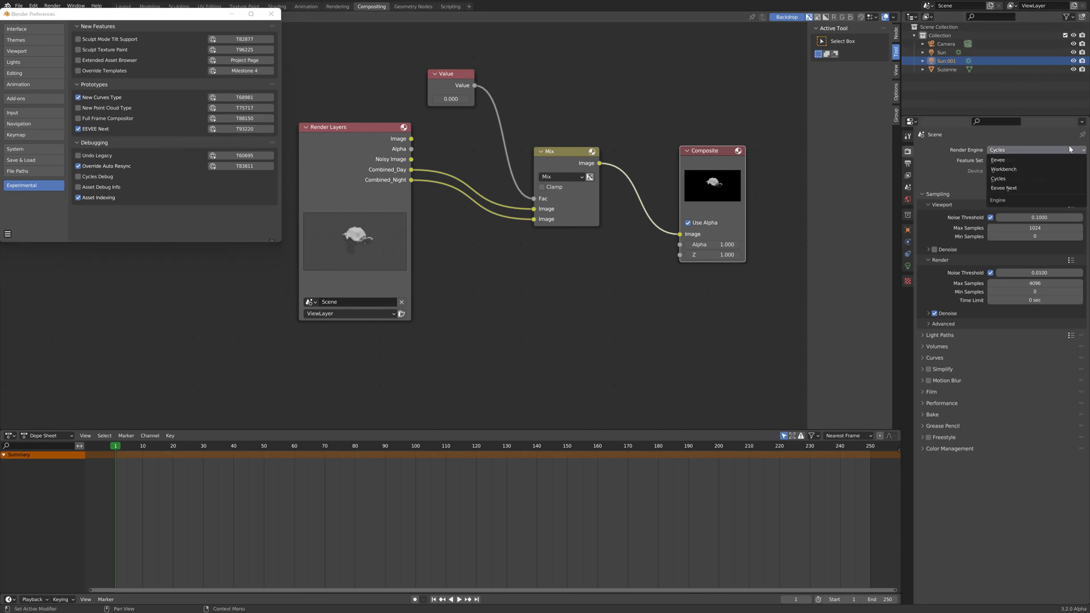
pyautogui.click(1030, 188)
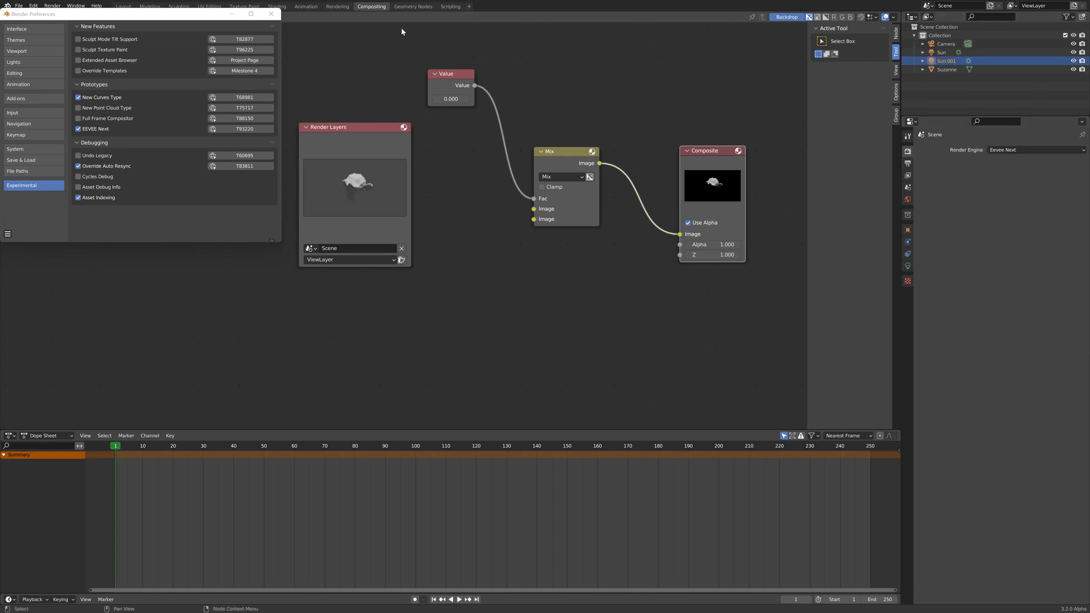
# Open the EEVEE Next development task T93220 in the web browser and read its title and planned release
pyautogui.click(246, 129)
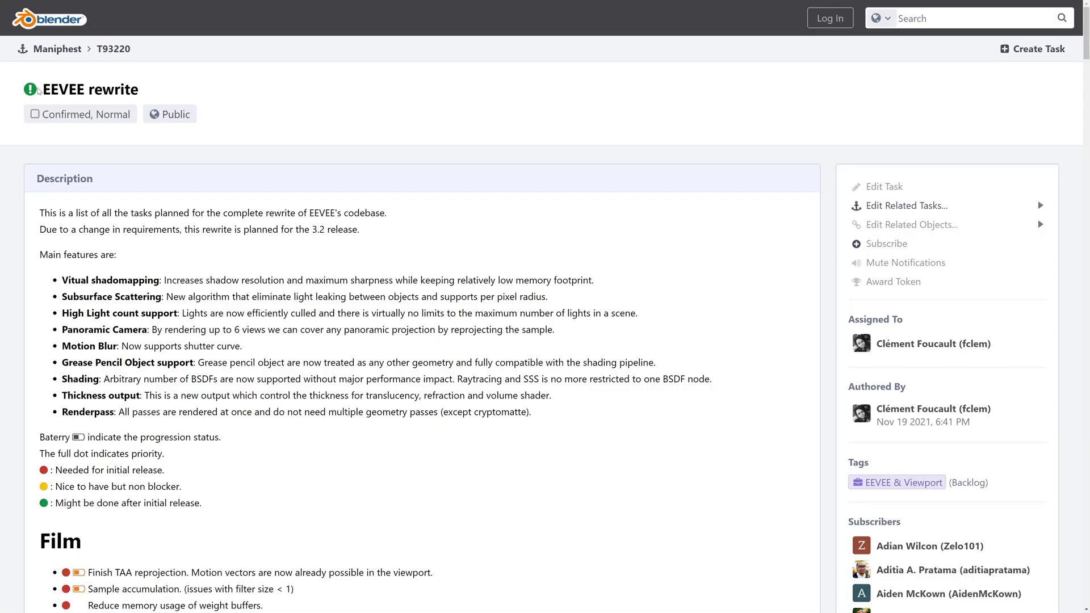
pyautogui.moveTo(49, 89); pyautogui.dragTo(138, 89)
pyautogui.click(550, 325)
pyautogui.moveTo(45, 226); pyautogui.dragTo(359, 230)
pyautogui.click(386, 234)
# Review the EEVEE rewrite's main features, priority legend and the Film, Camera, Motion Blur and Shading task lists
pyautogui.scroll(-2, 391, 238)
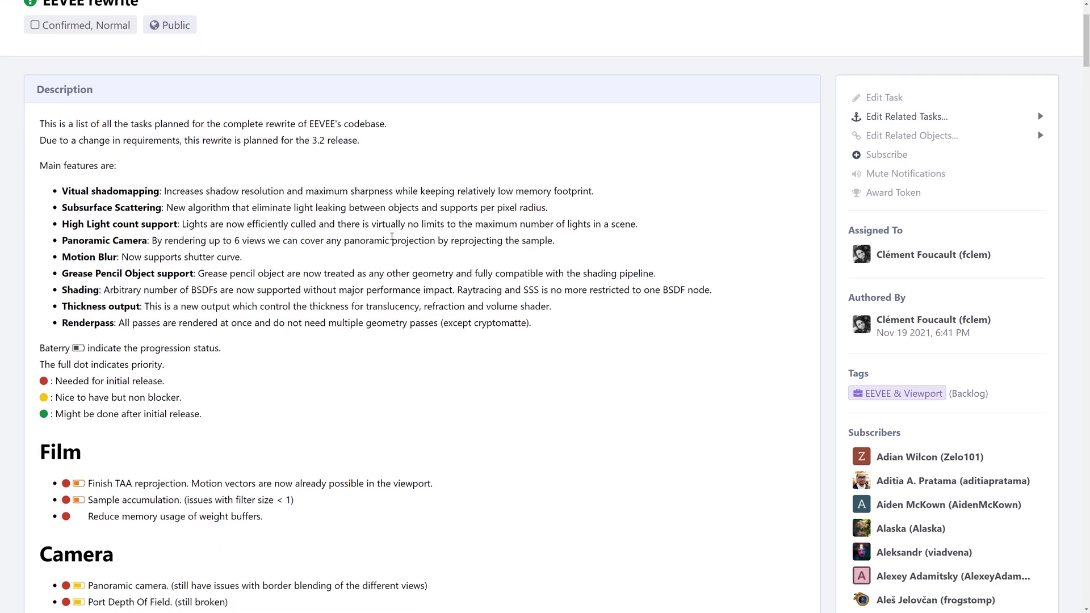
pyautogui.scroll(-2, 391, 238)
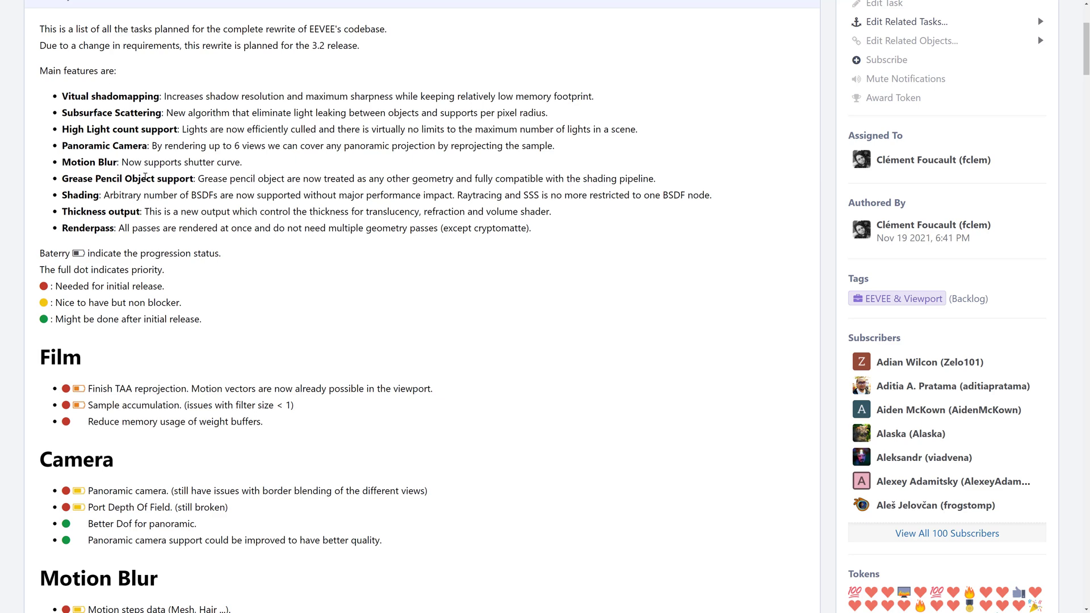
pyautogui.scroll(-2, 146, 177)
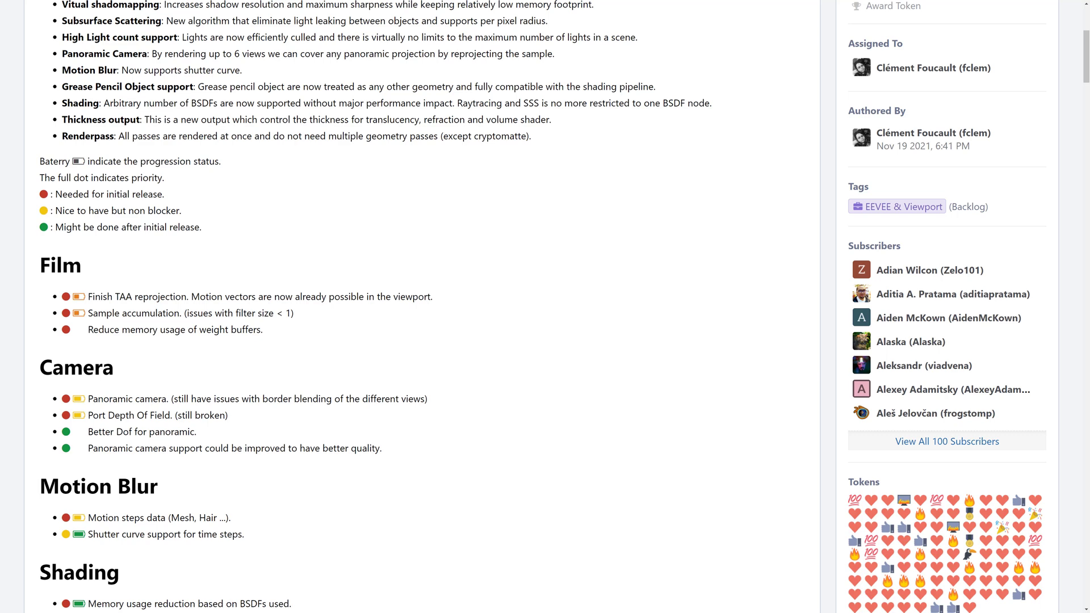
pyautogui.scroll(-3, 297, 260)
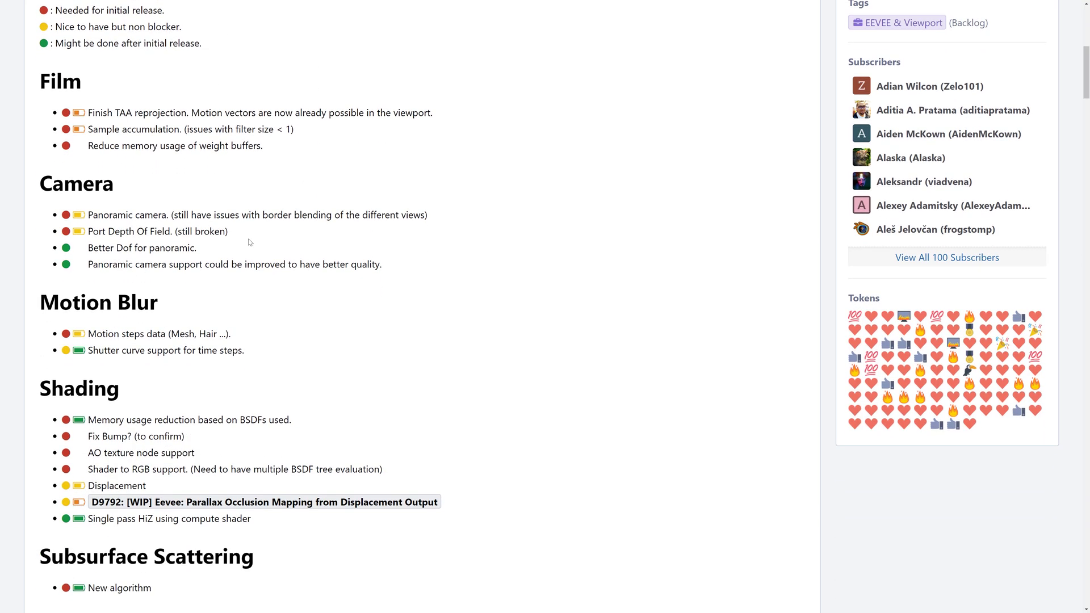
pyautogui.scroll(2, 74, 125)
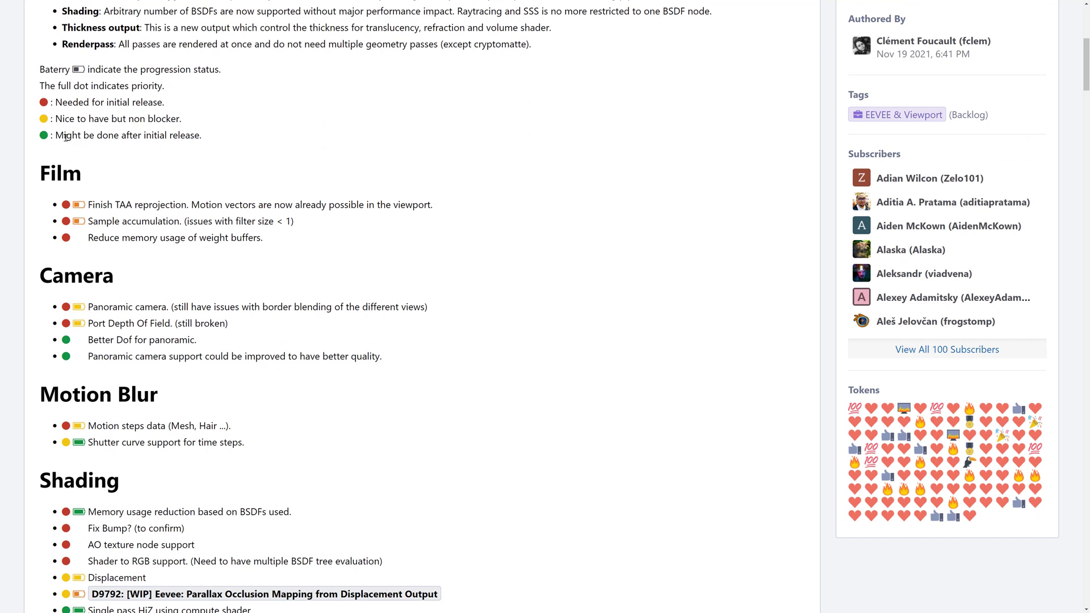
# Examine the EEVEE rewrite's Camera tasks and the lists from Shading through Subsurface Scattering, Volumetric and Raytracing
pyautogui.scroll(-2, 162, 160)
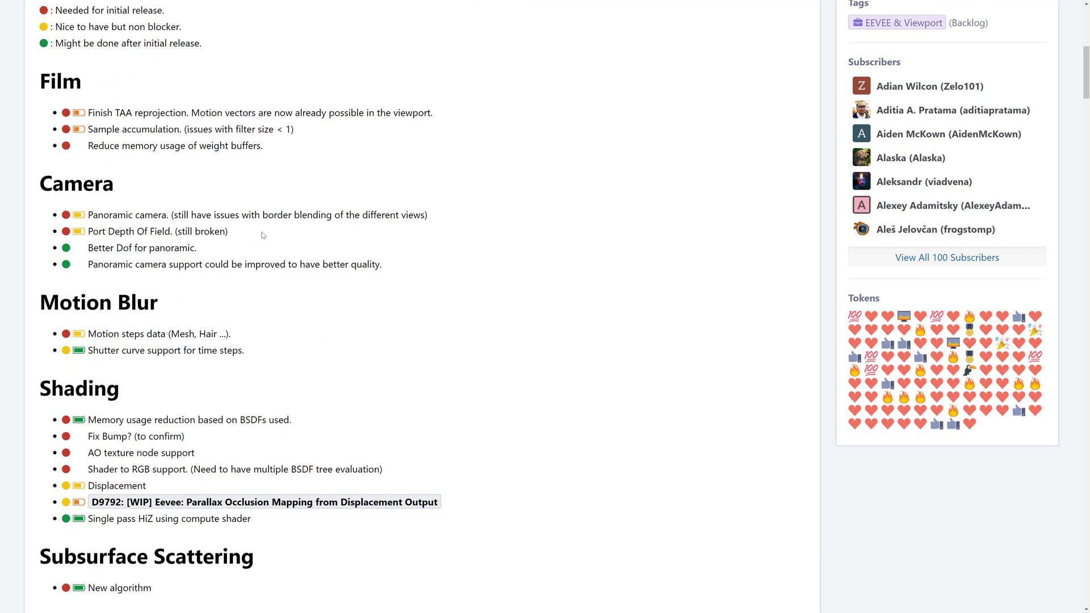
pyautogui.moveTo(228, 232); pyautogui.dragTo(78, 223)
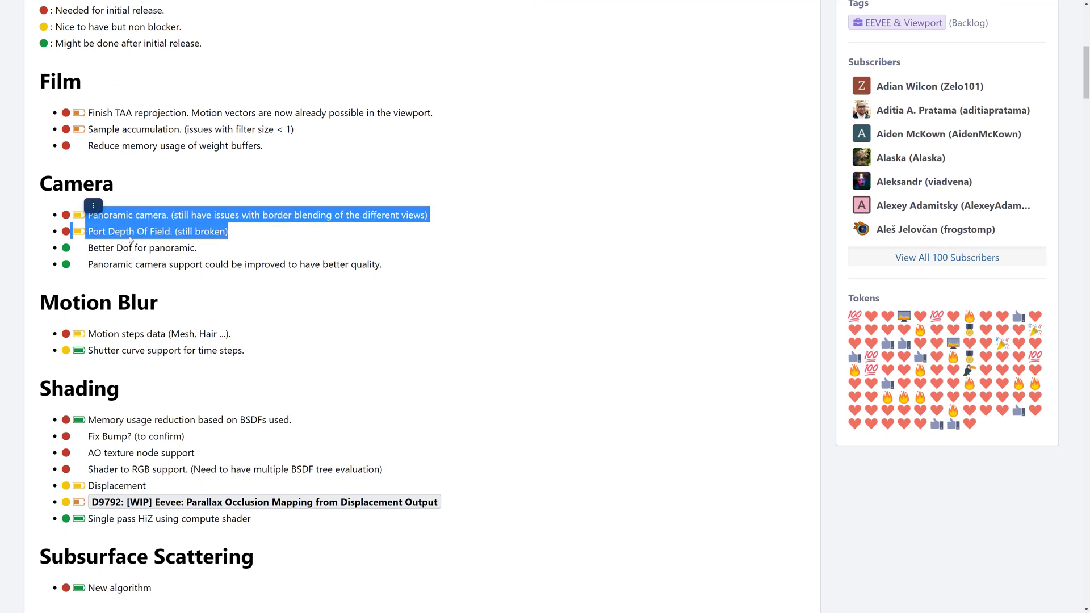
pyautogui.click(208, 207)
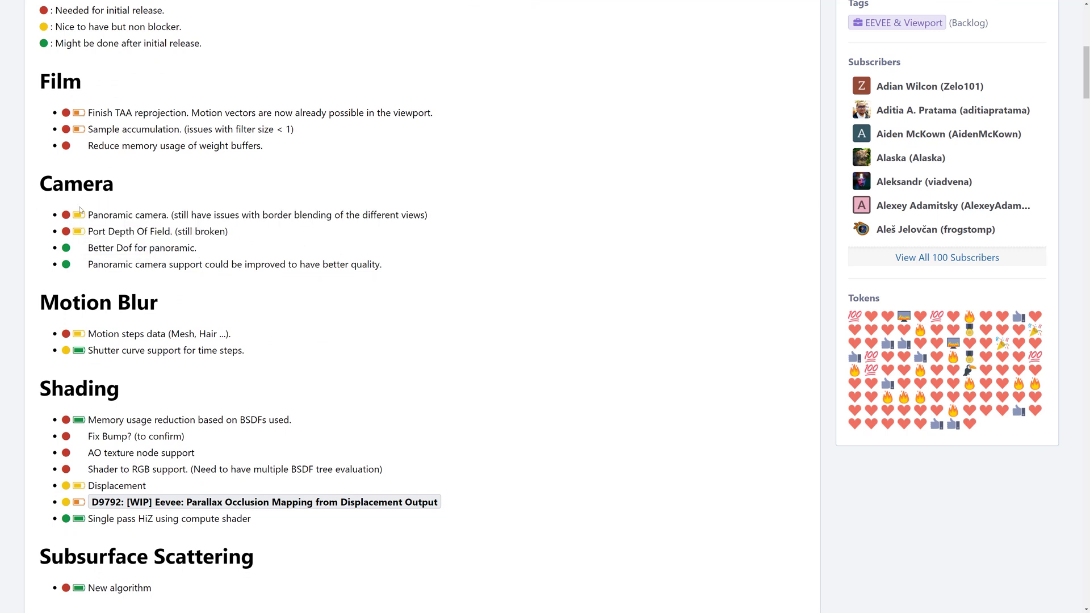
pyautogui.scroll(-3, 81, 218)
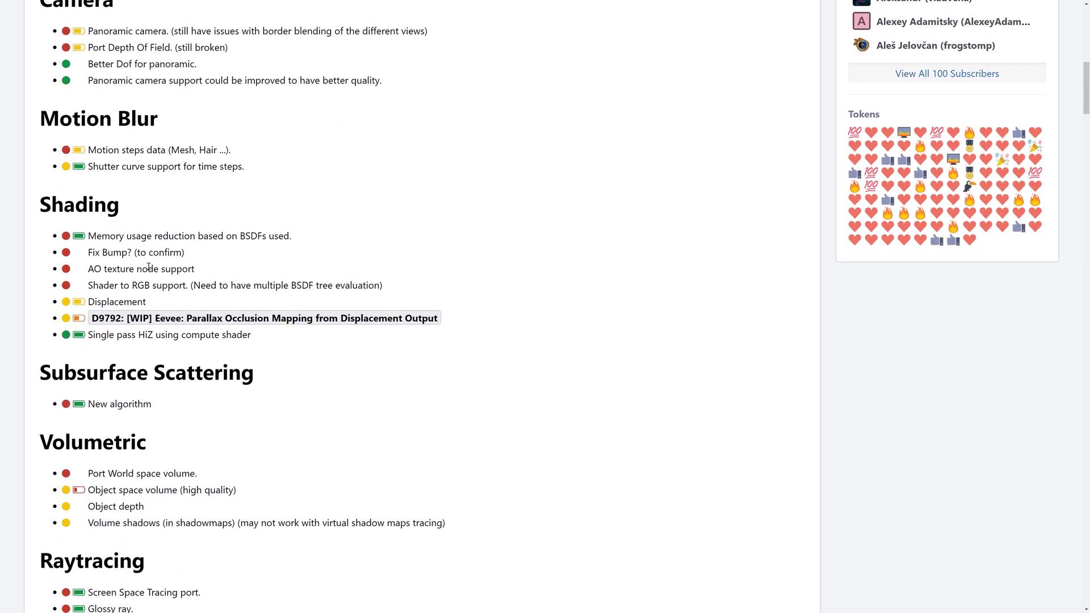
pyautogui.scroll(-6, 283, 233)
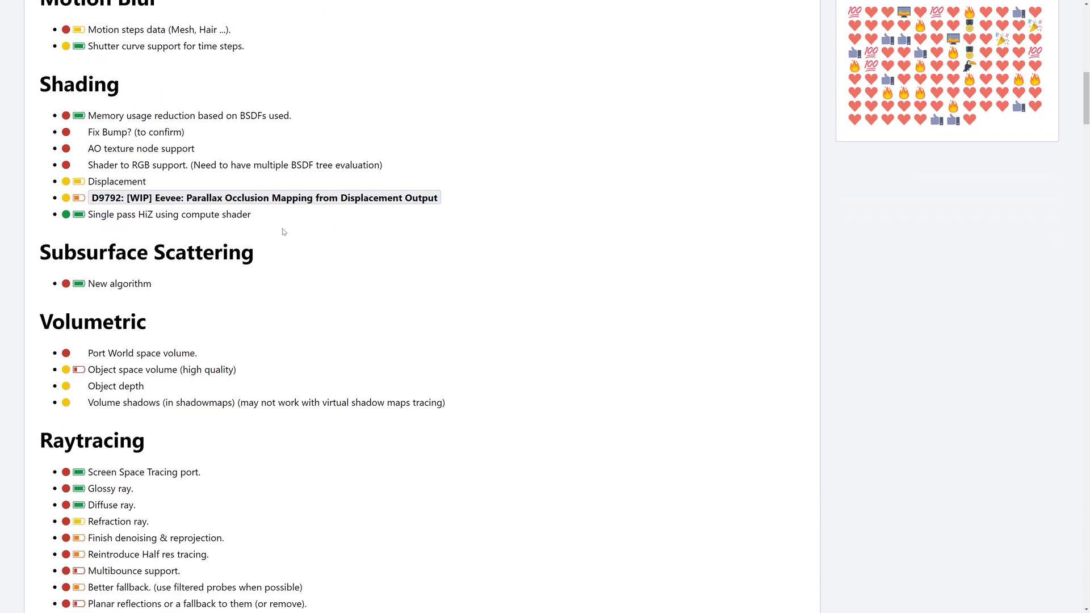
pyautogui.scroll(-2, 284, 232)
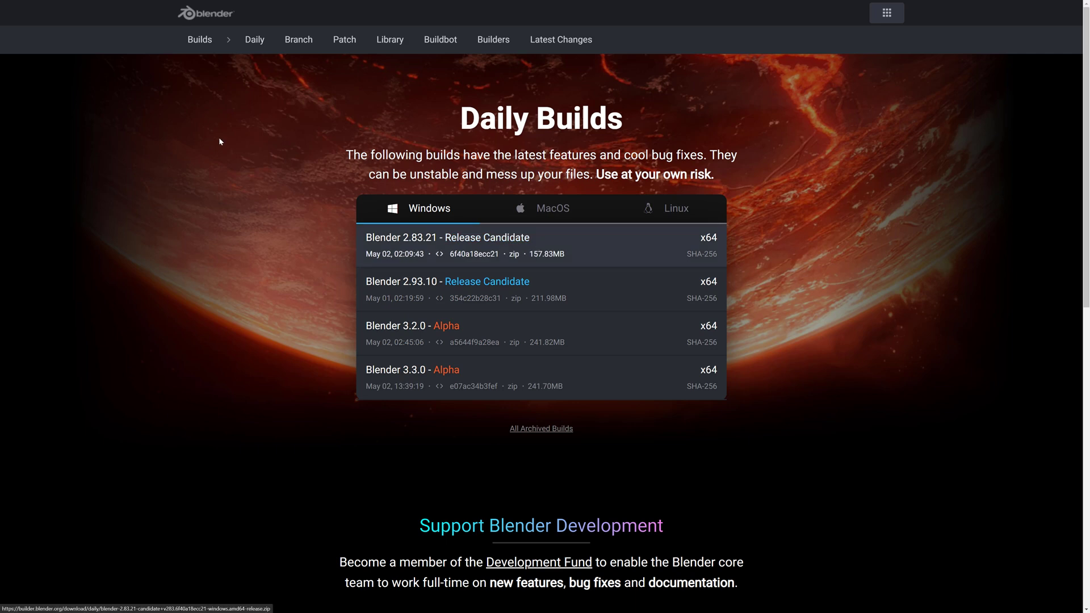
# Check the web address of Blender's Daily Builds page outside full-screen view and return to full screen
pyautogui.press('F11')
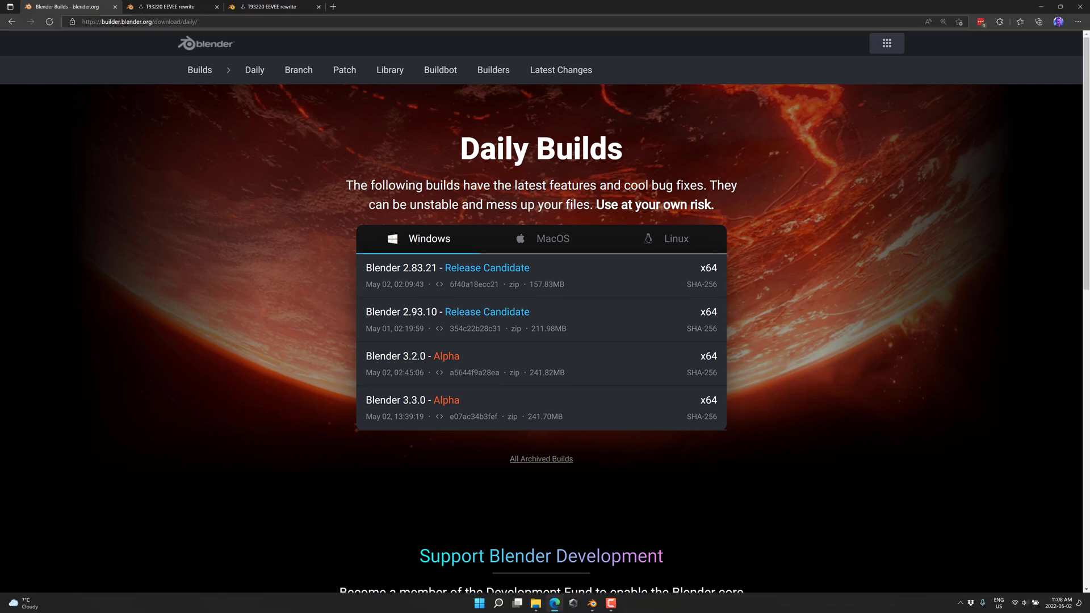
pyautogui.press('F11')
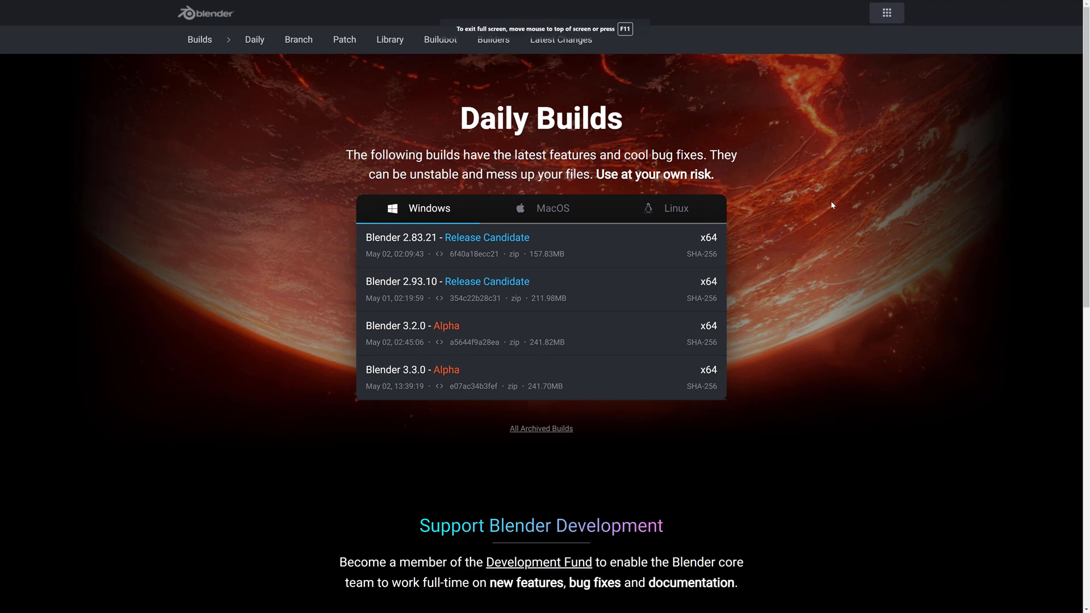